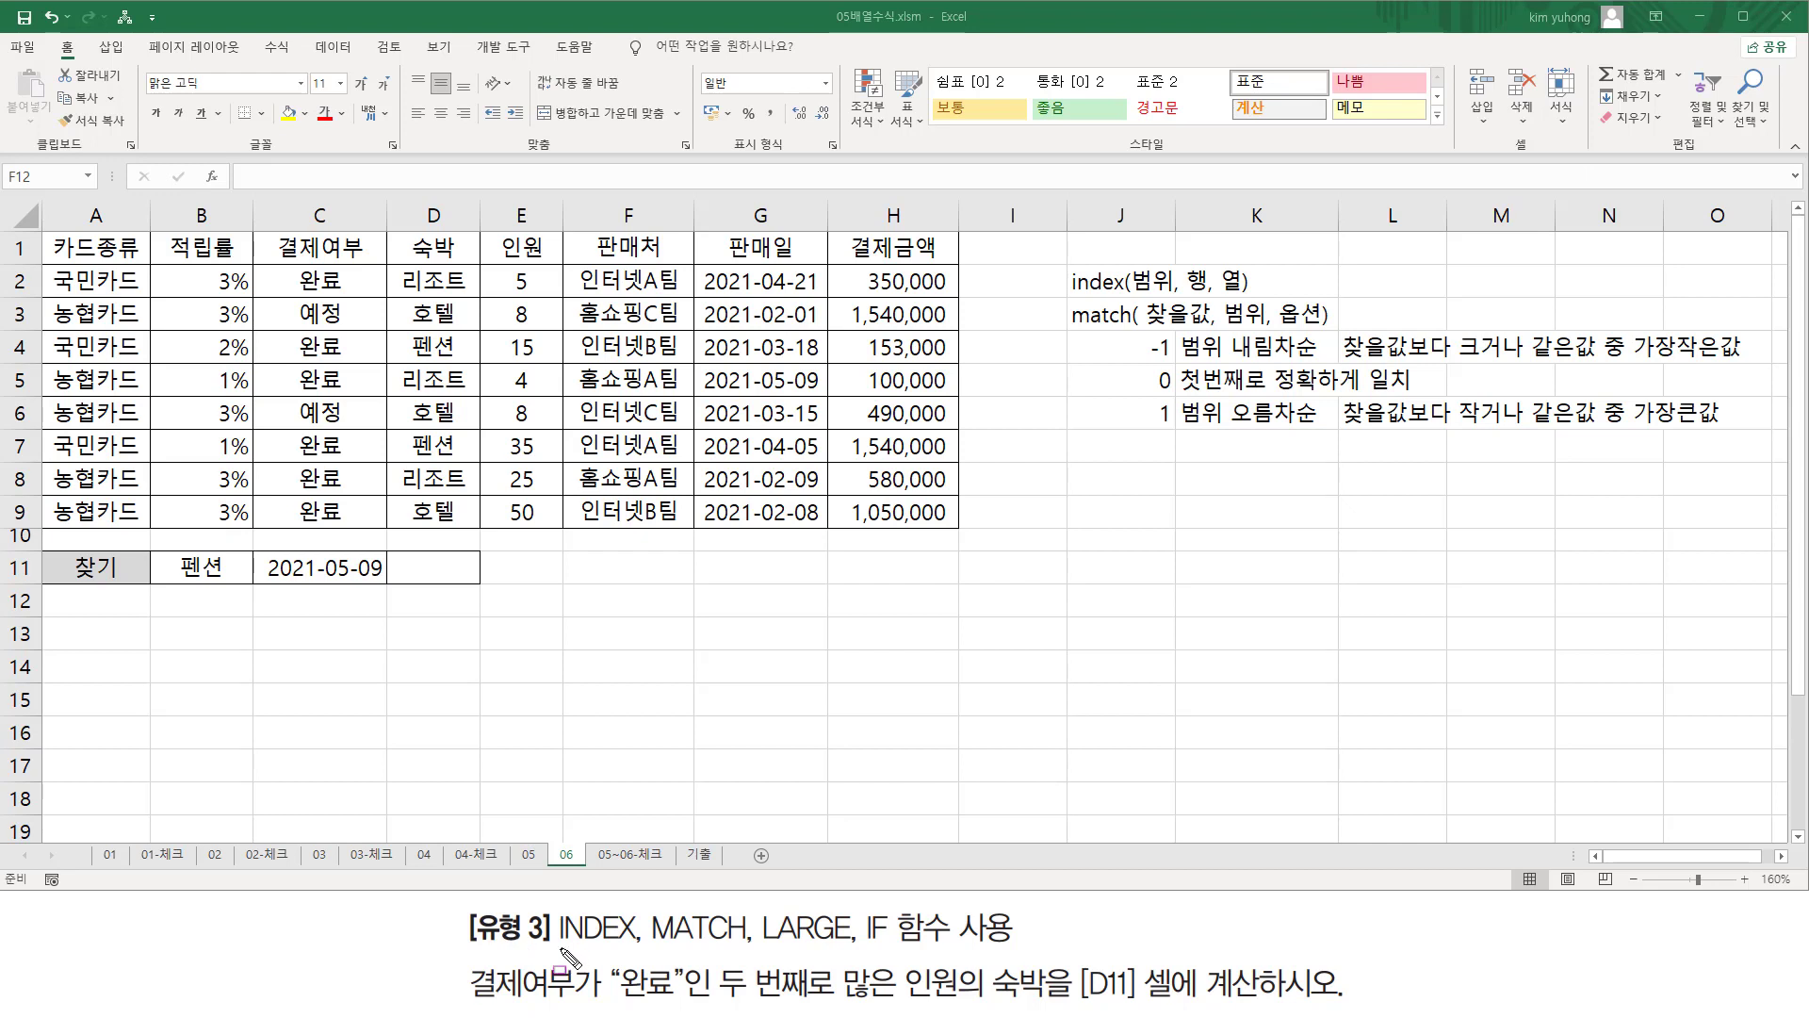
mouse_move(463, 958)
left_mouse_down()
mouse_move(573, 998)
mouse_move(691, 1009)
left_mouse_up()
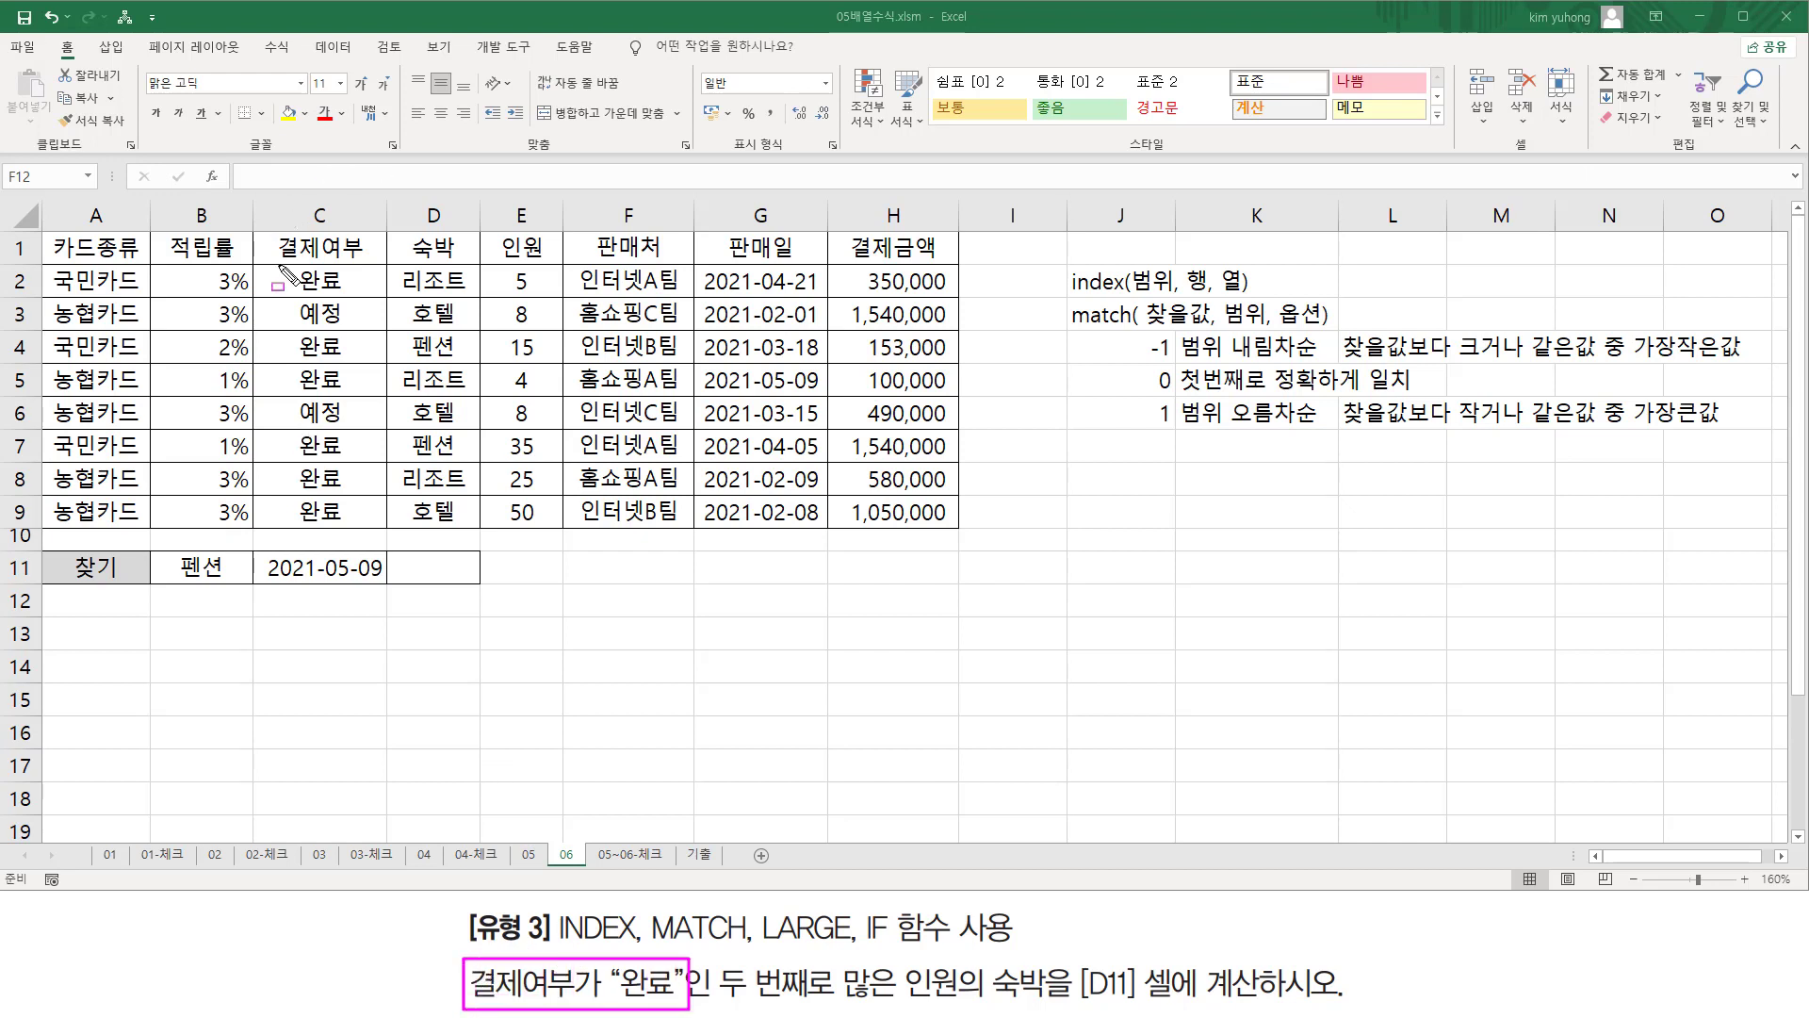
mouse_move(280, 265)
left_mouse_down()
mouse_move(357, 422)
mouse_move(358, 531)
left_mouse_up()
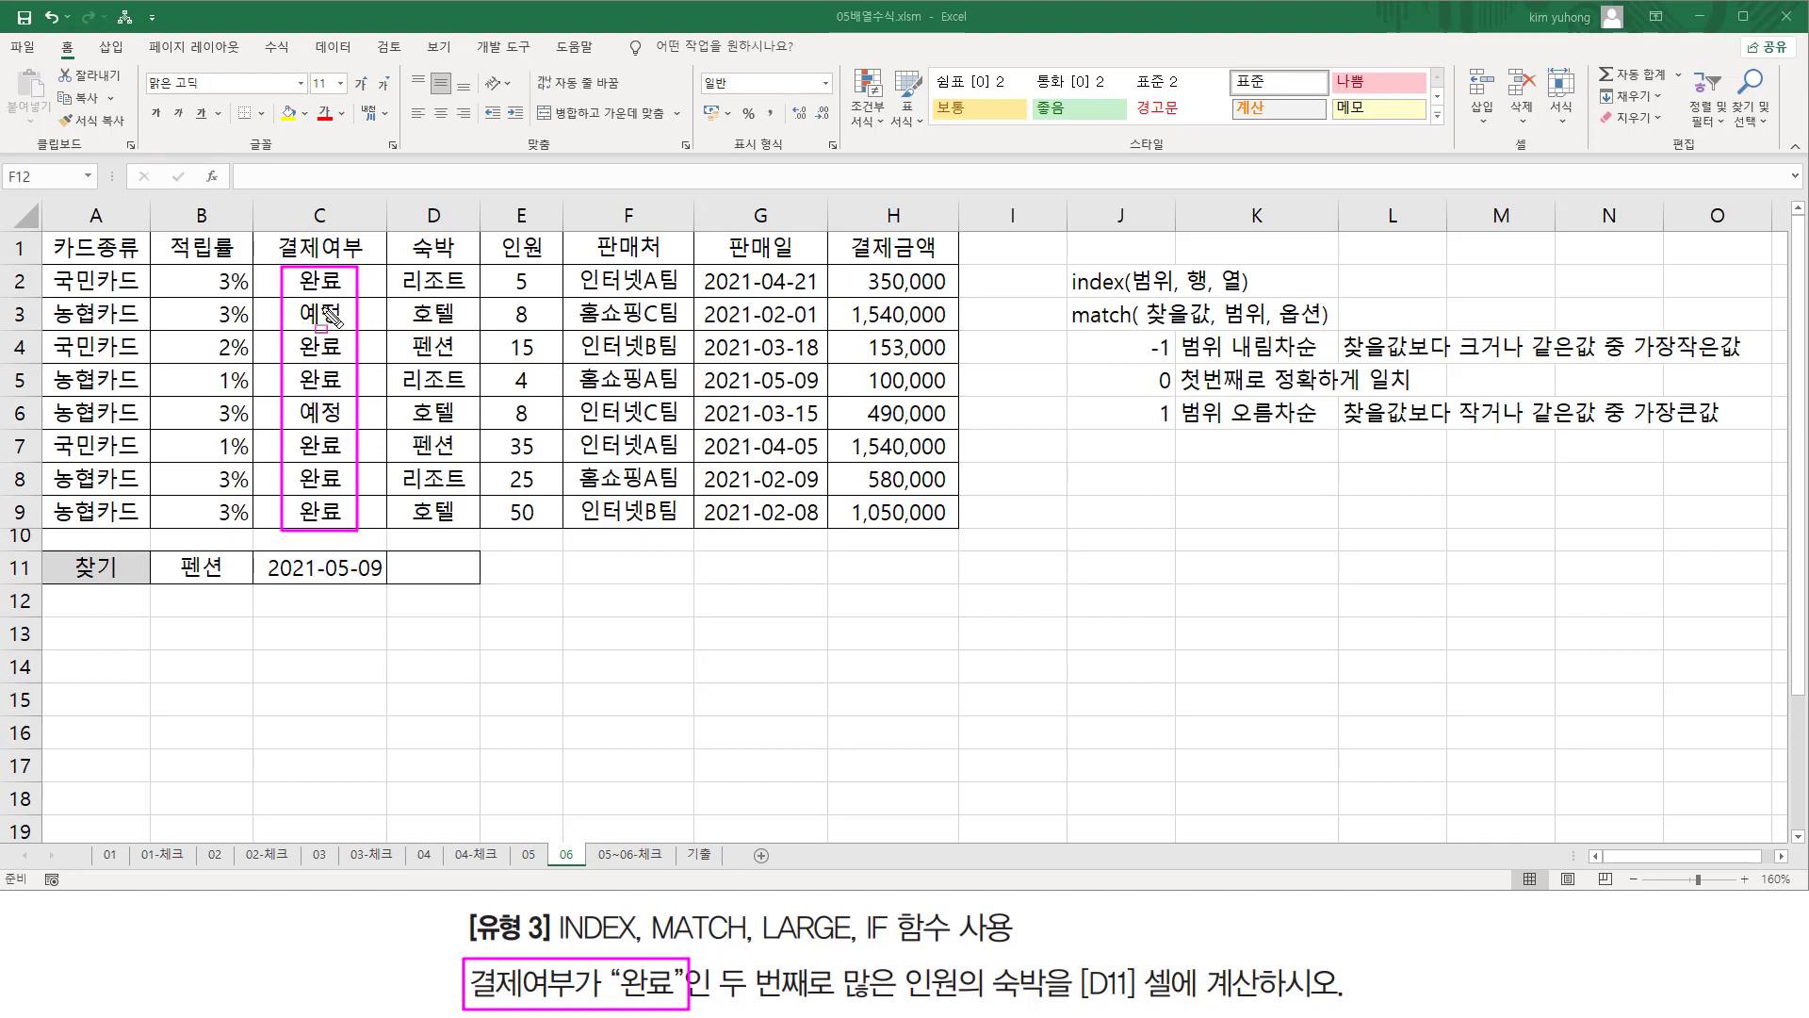
key("e")
mouse_move(291, 266)
left_mouse_down()
mouse_move(345, 290)
mouse_move(352, 525)
left_mouse_up()
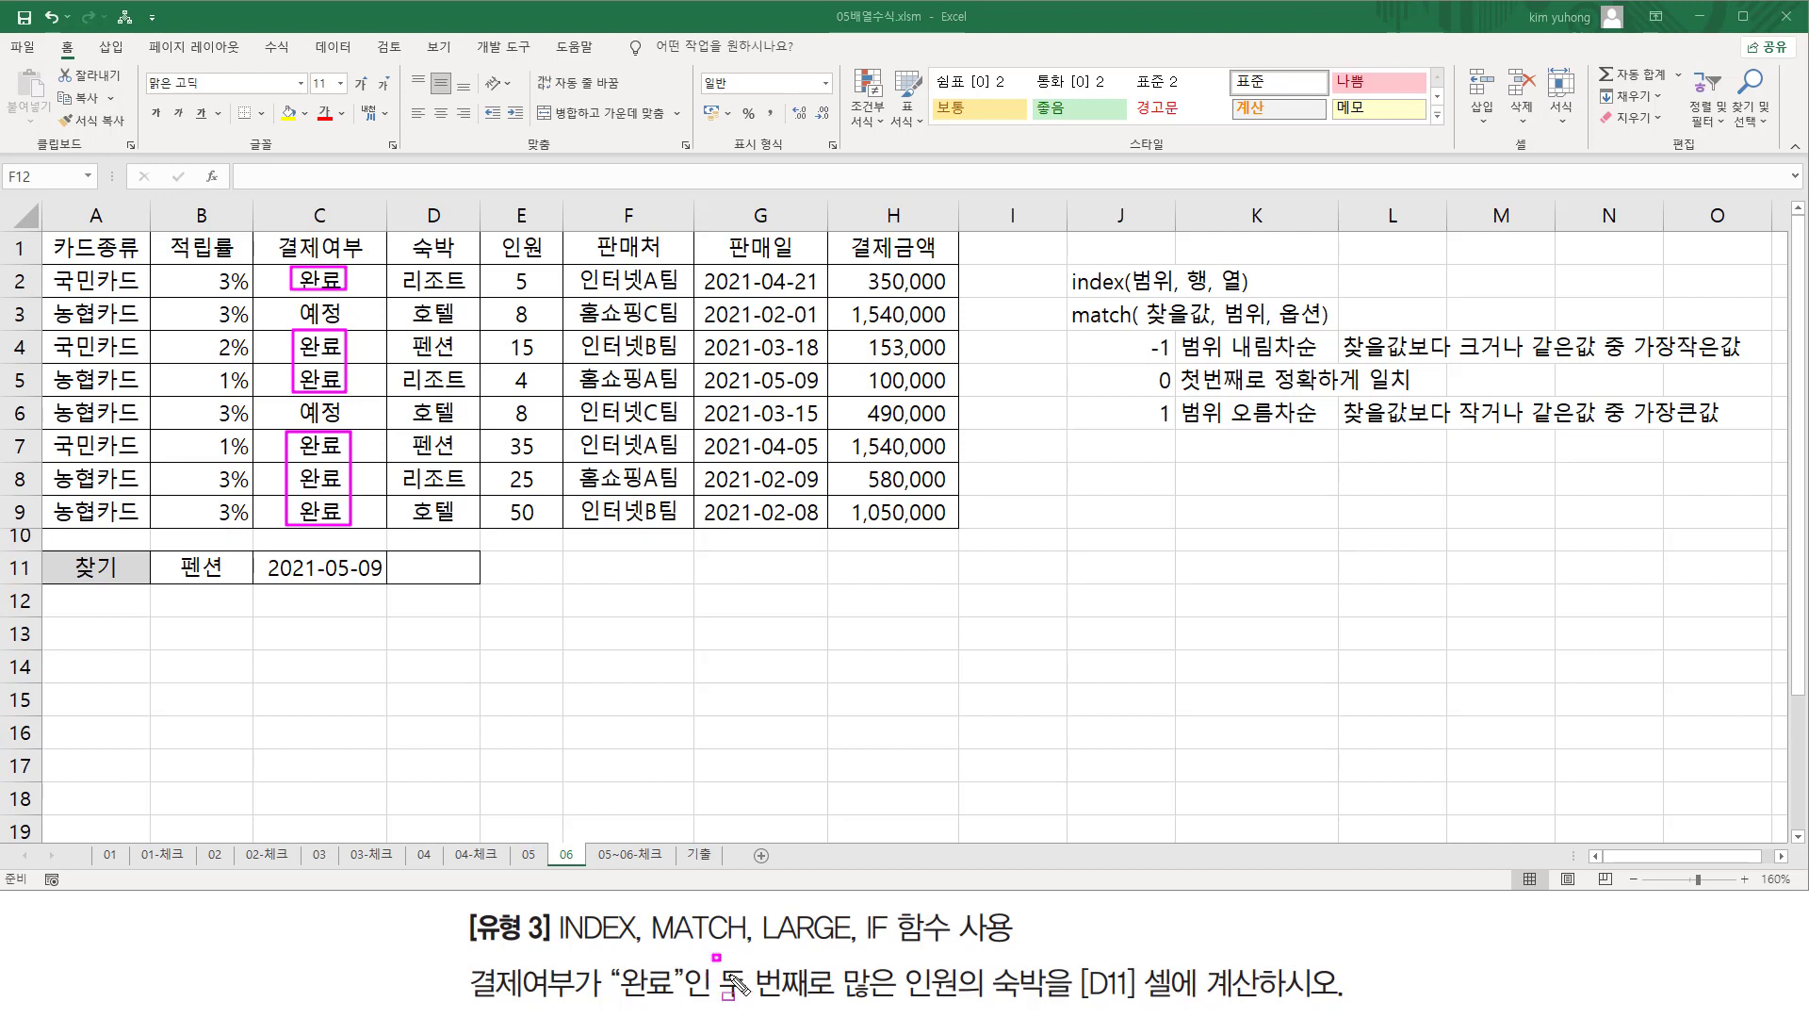
mouse_move(716, 957)
left_mouse_down()
mouse_move(861, 1007)
mouse_move(962, 1006)
left_mouse_up()
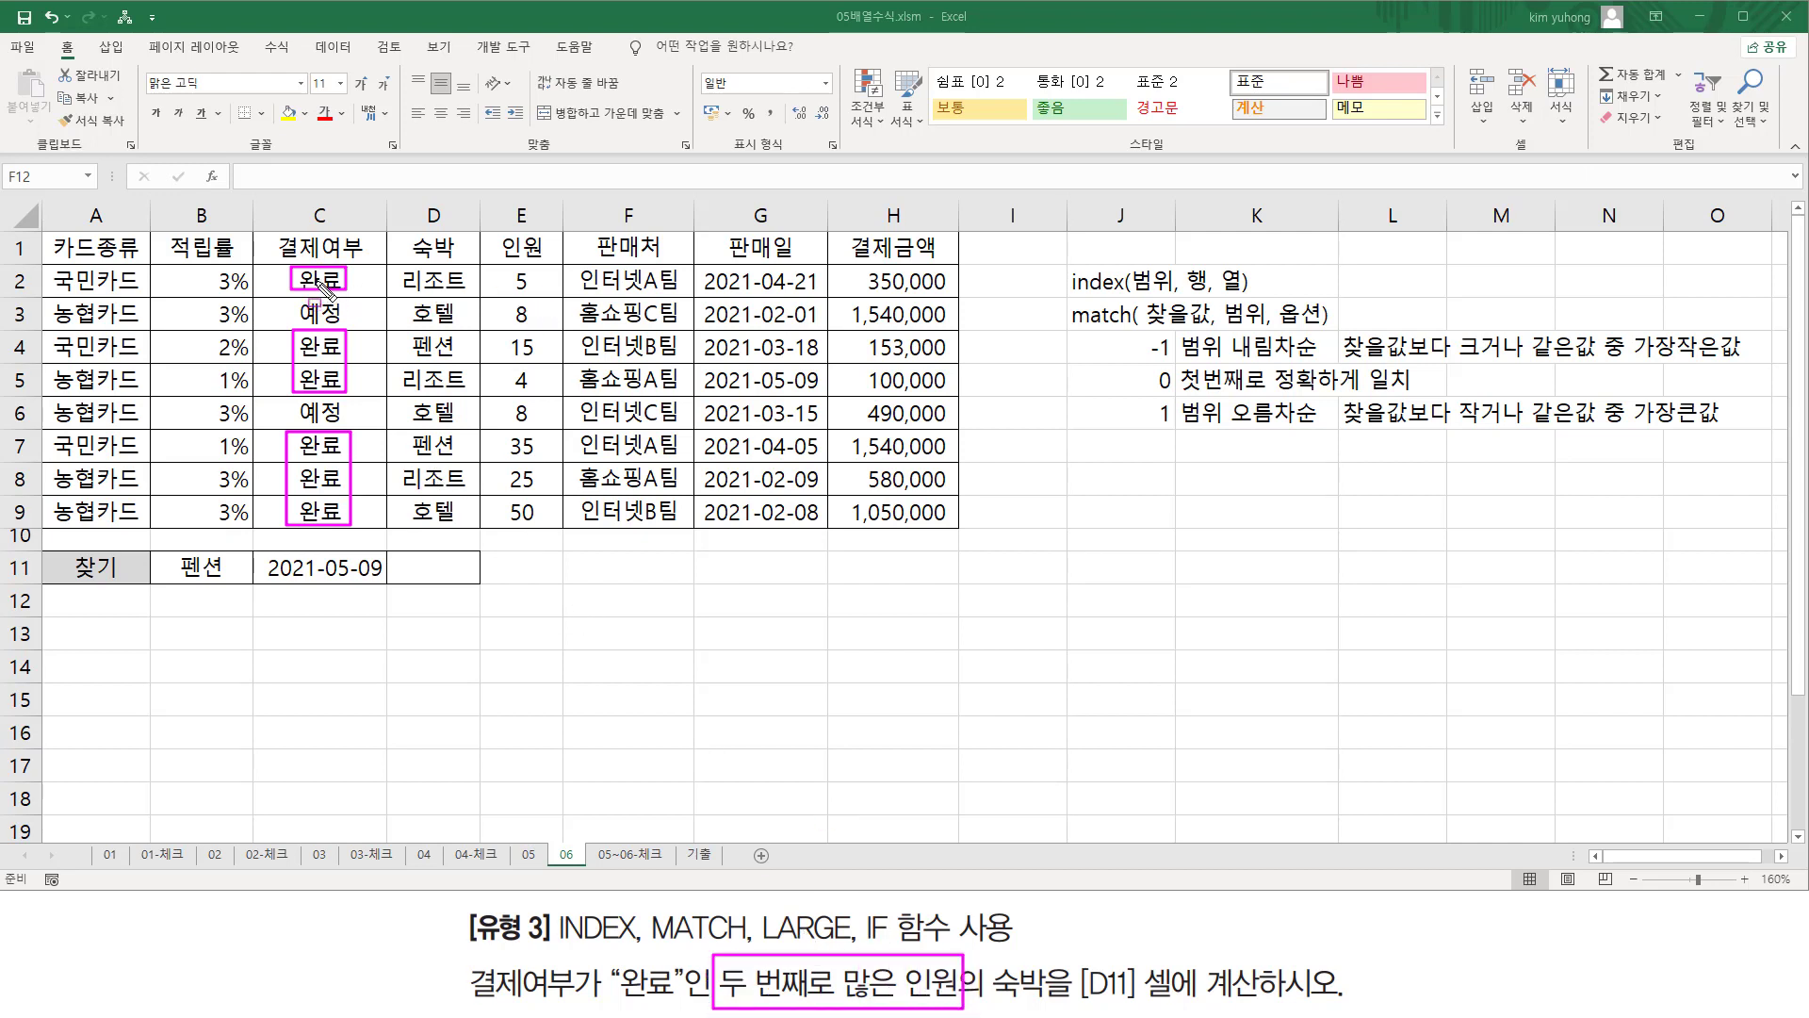
mouse_move(497, 267)
left_mouse_down()
mouse_move(541, 294)
mouse_move(528, 370)
mouse_move(547, 397)
mouse_move(502, 471)
mouse_move(550, 527)
left_mouse_up()
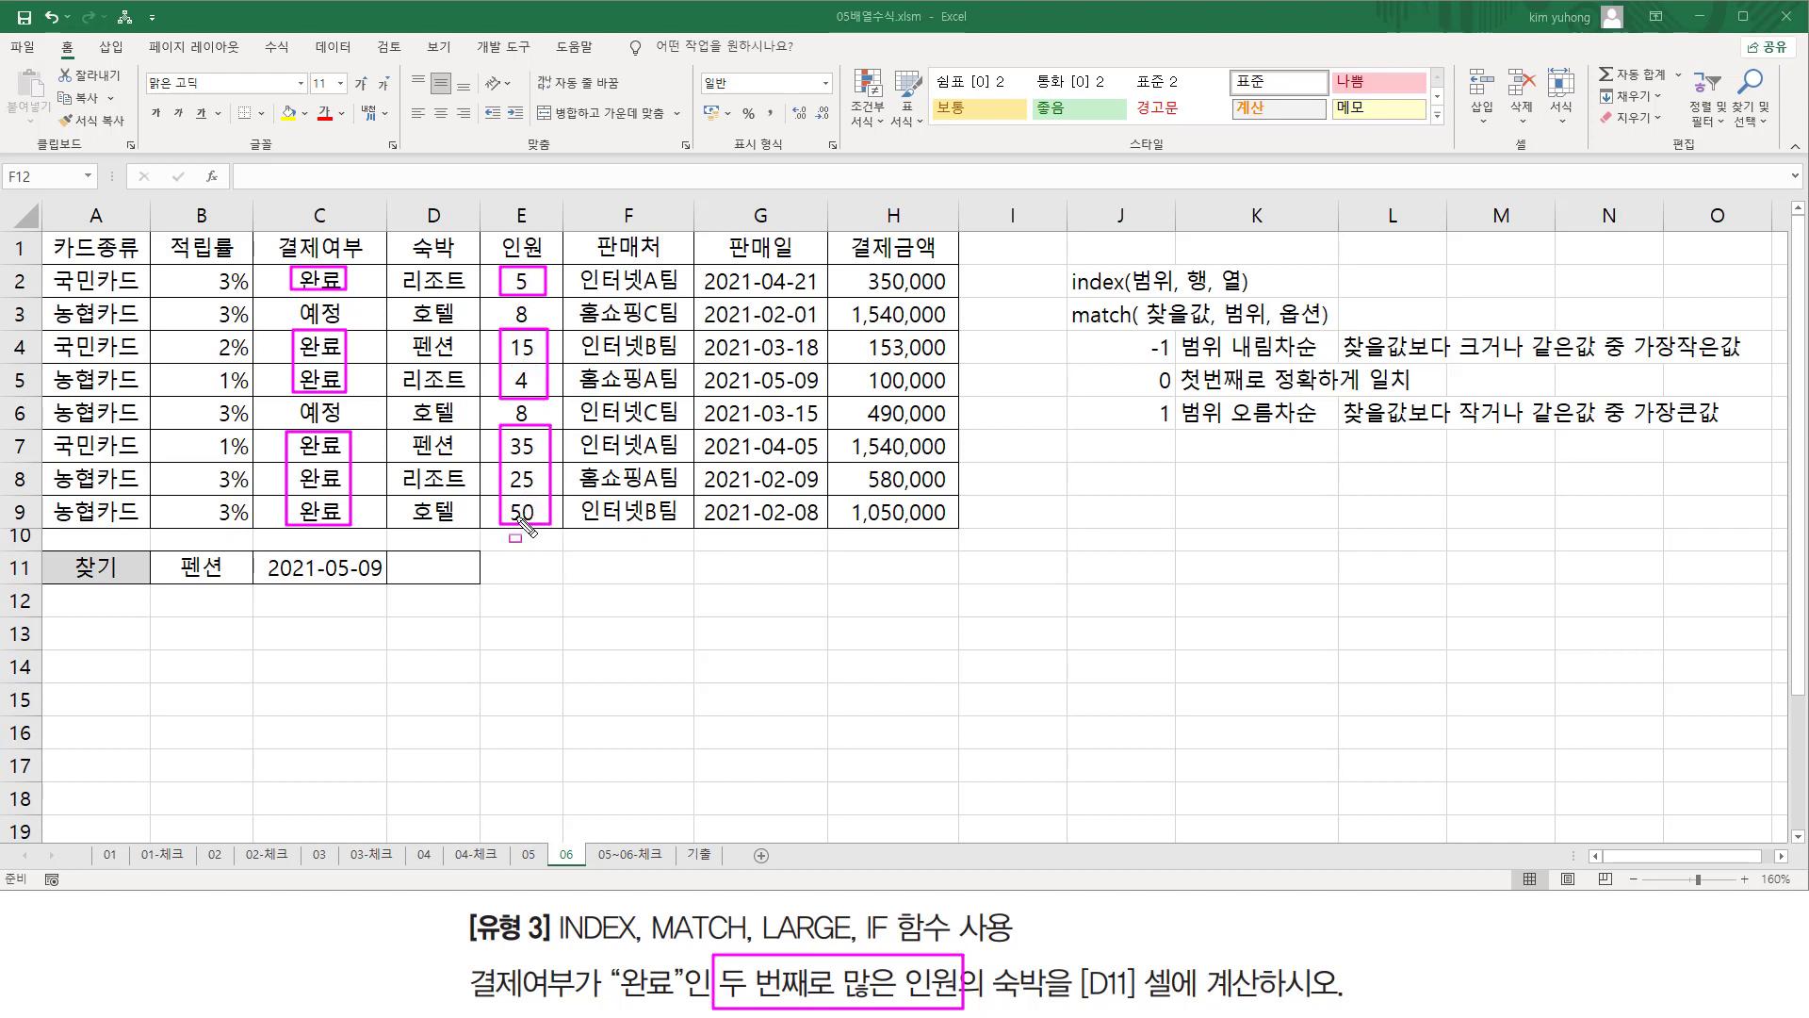
left_click_drag(728, 997, 807, 997)
left_click_drag(504, 435, 544, 460)
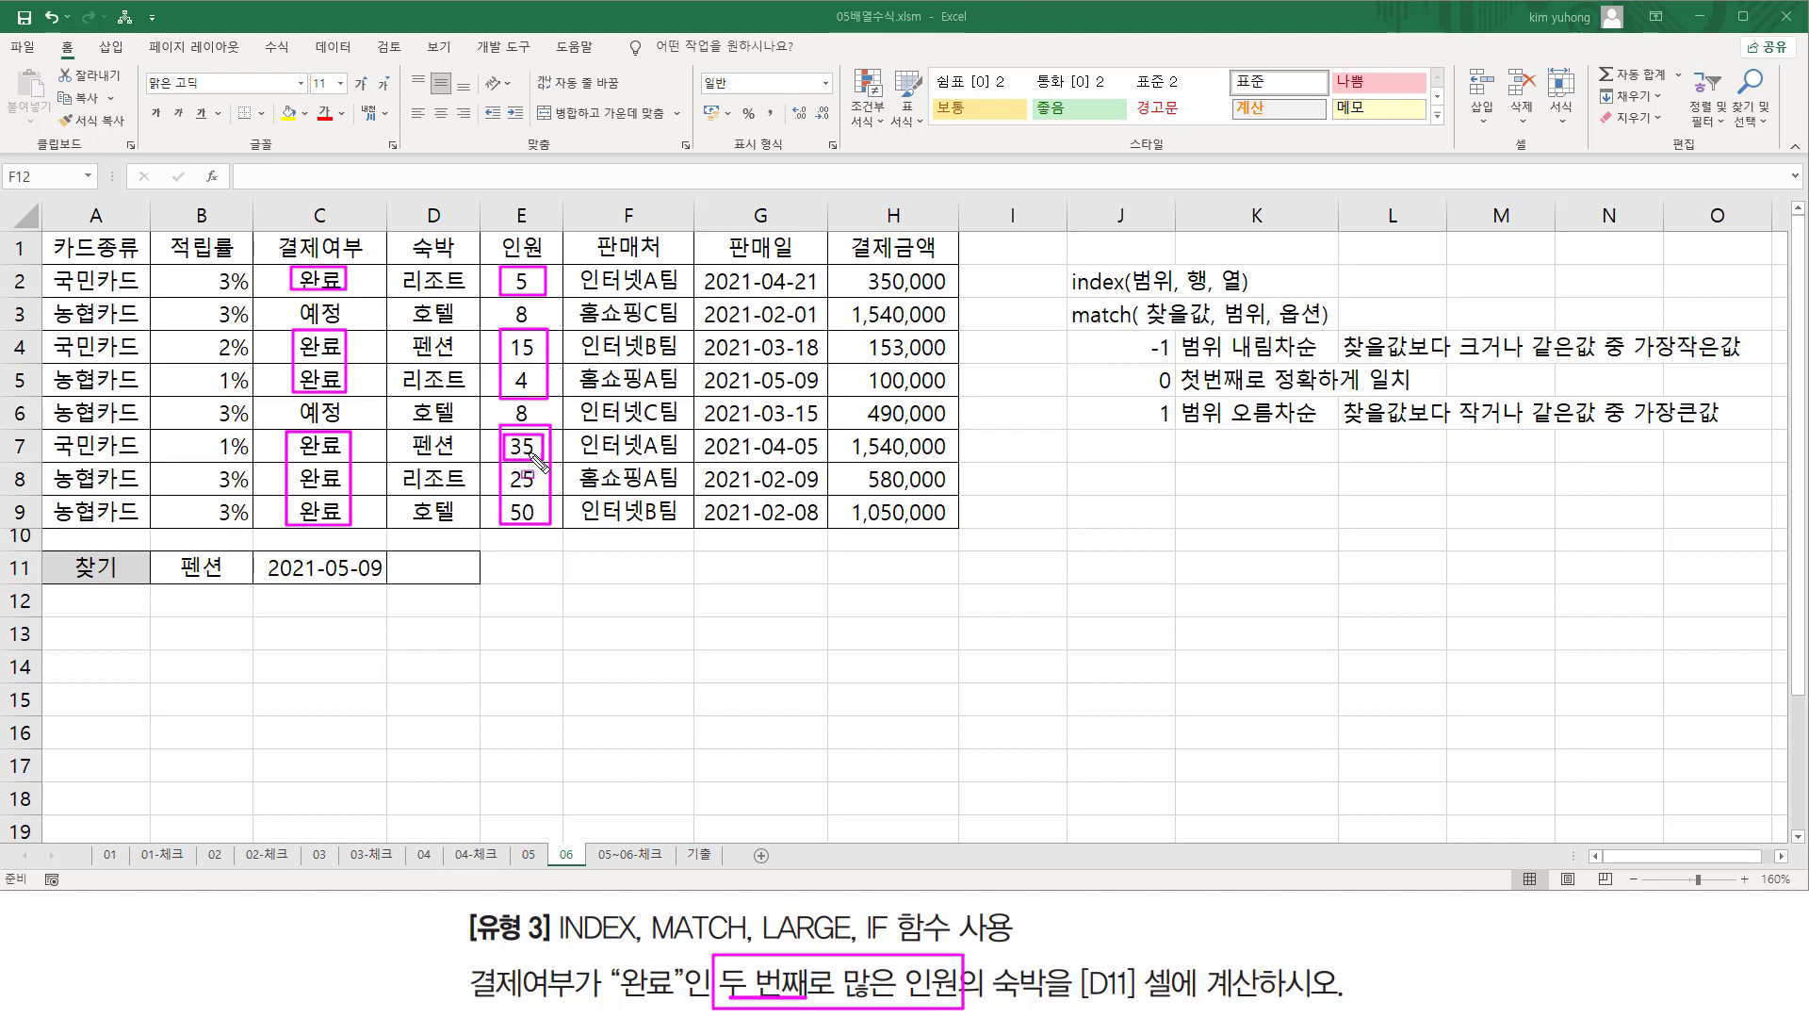
left_click_drag(989, 1002, 1130, 1000)
left_click_drag(405, 428, 459, 465)
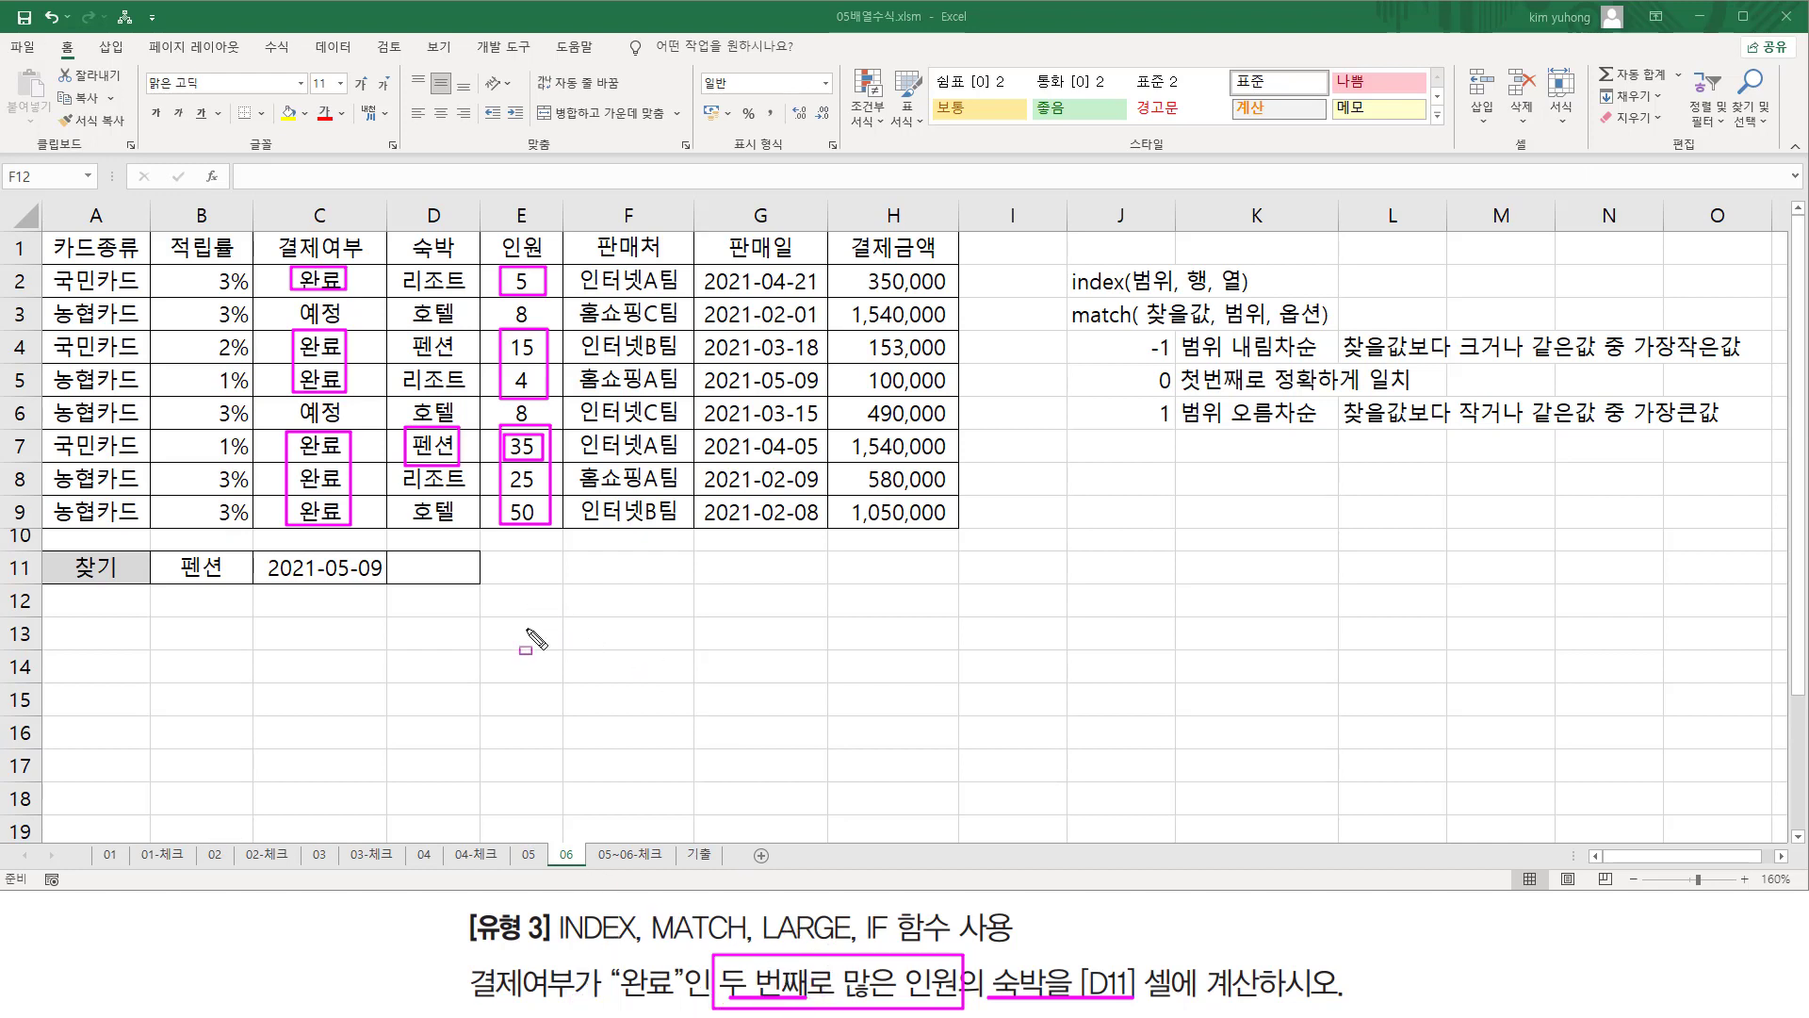
key("e")
mouse_move(760, 905)
left_mouse_down()
mouse_move(787, 945)
mouse_move(872, 960)
mouse_move(884, 935)
left_mouse_up()
key("Escape")
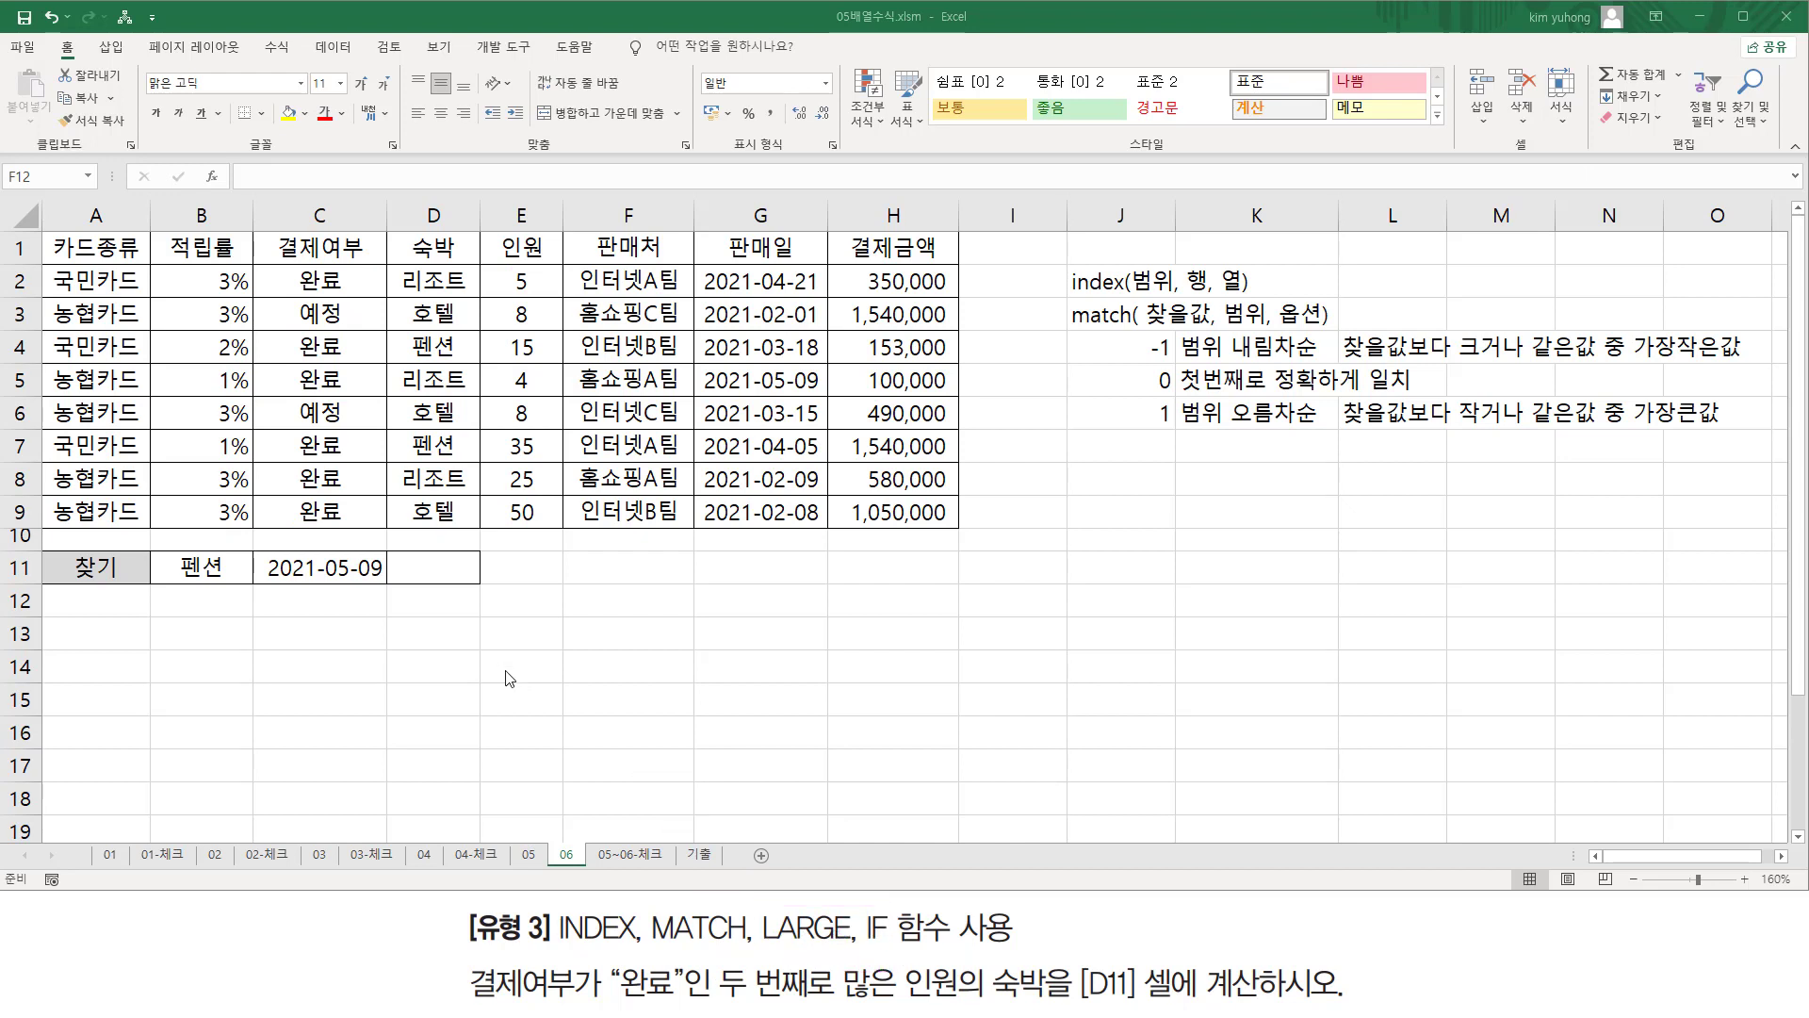
Start a LARGE formula in D11 with a nested IF that tests whether C2:C9 equals "완료"
left_click(431, 566)
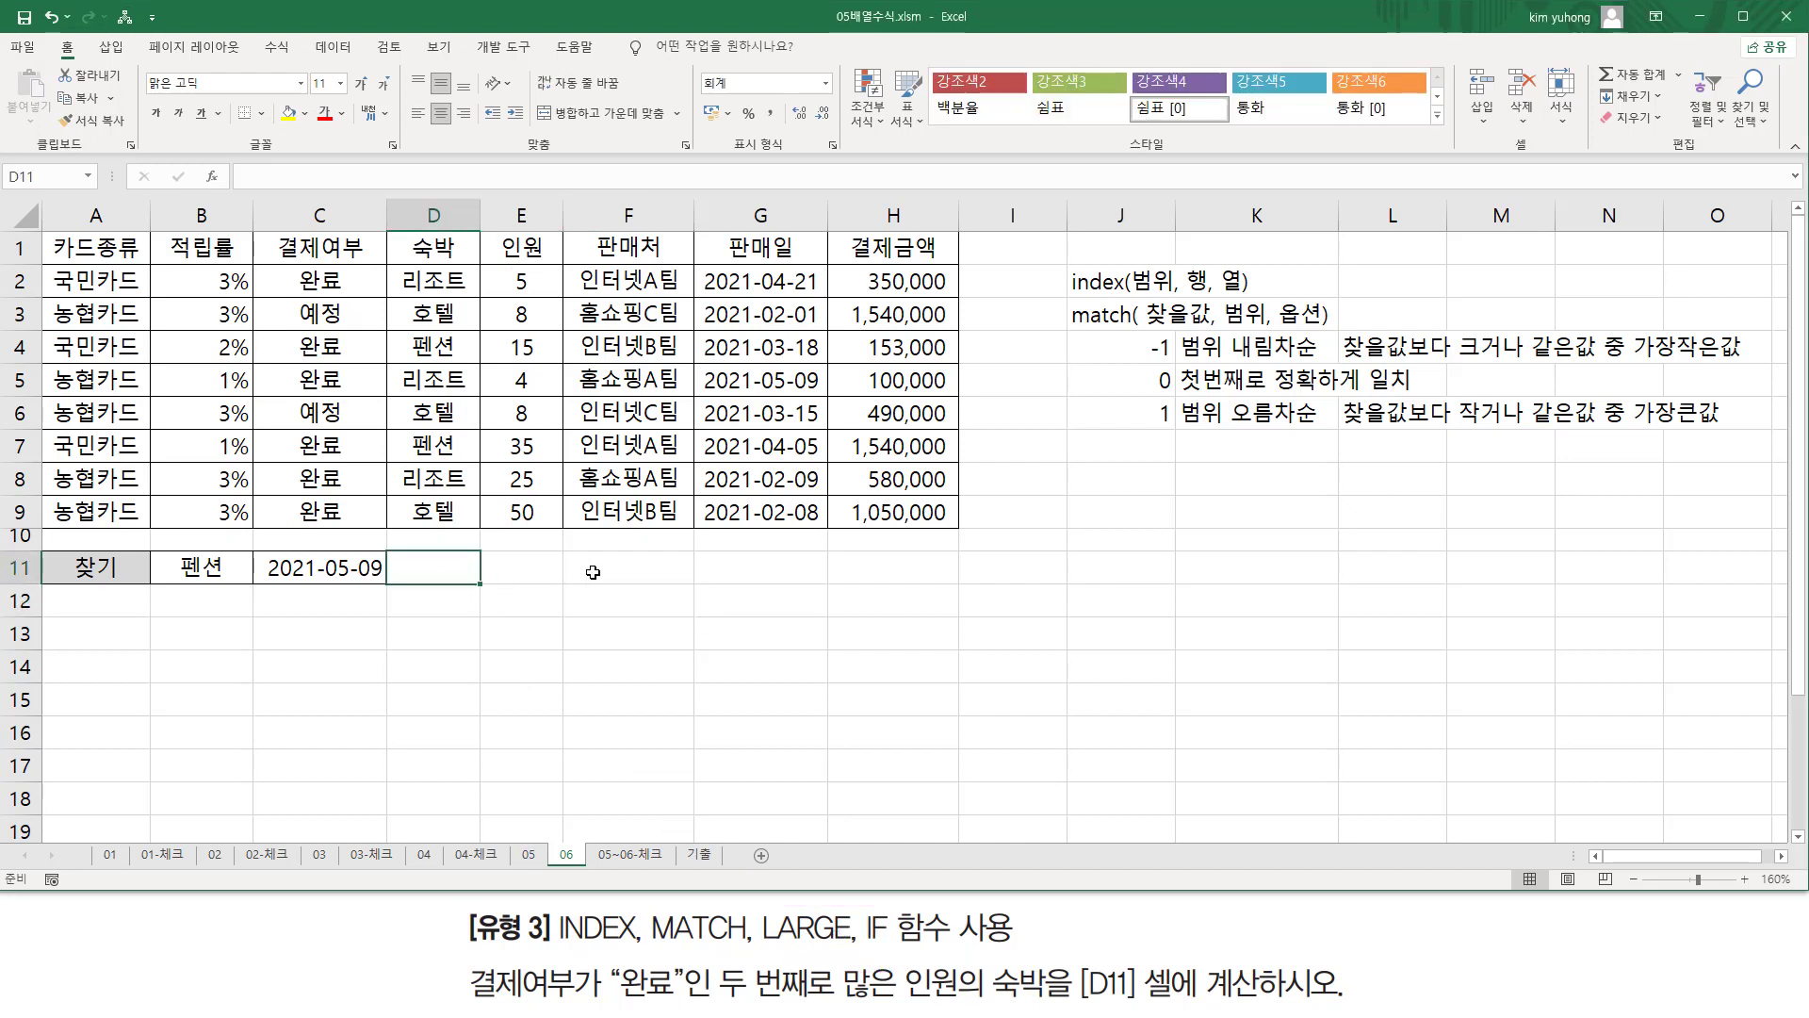
type("=la")
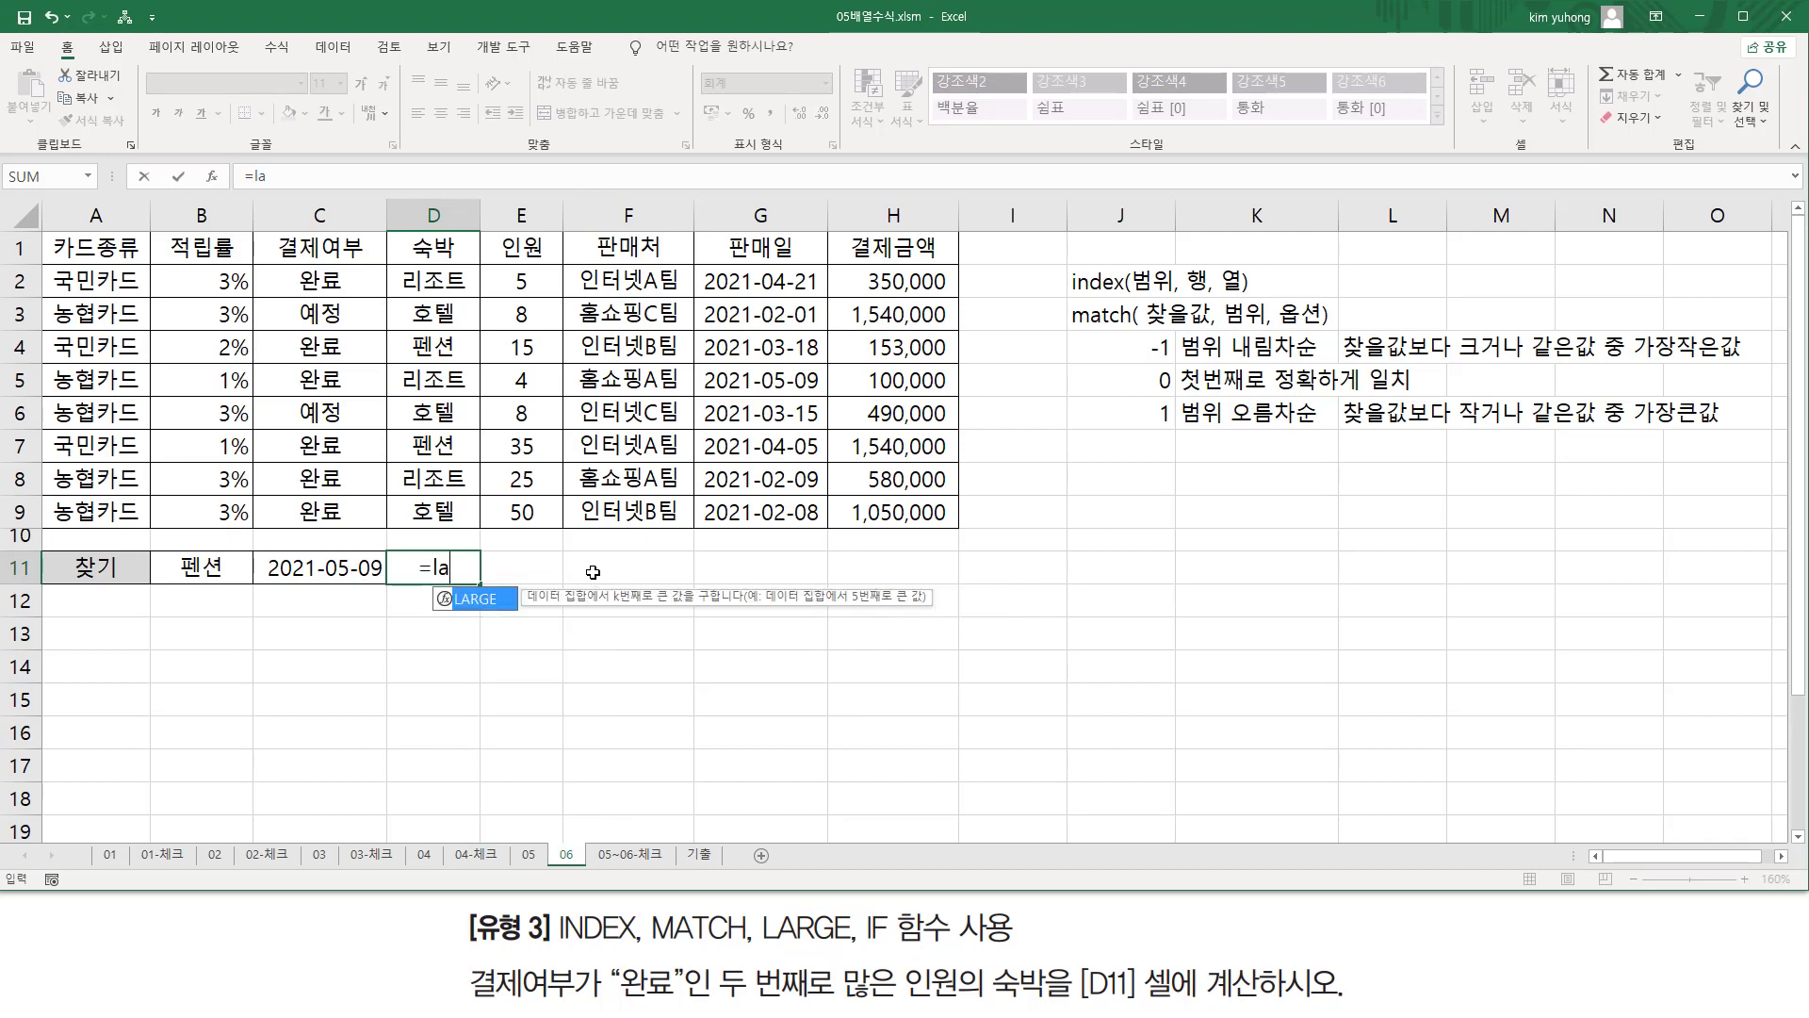
key("Tab")
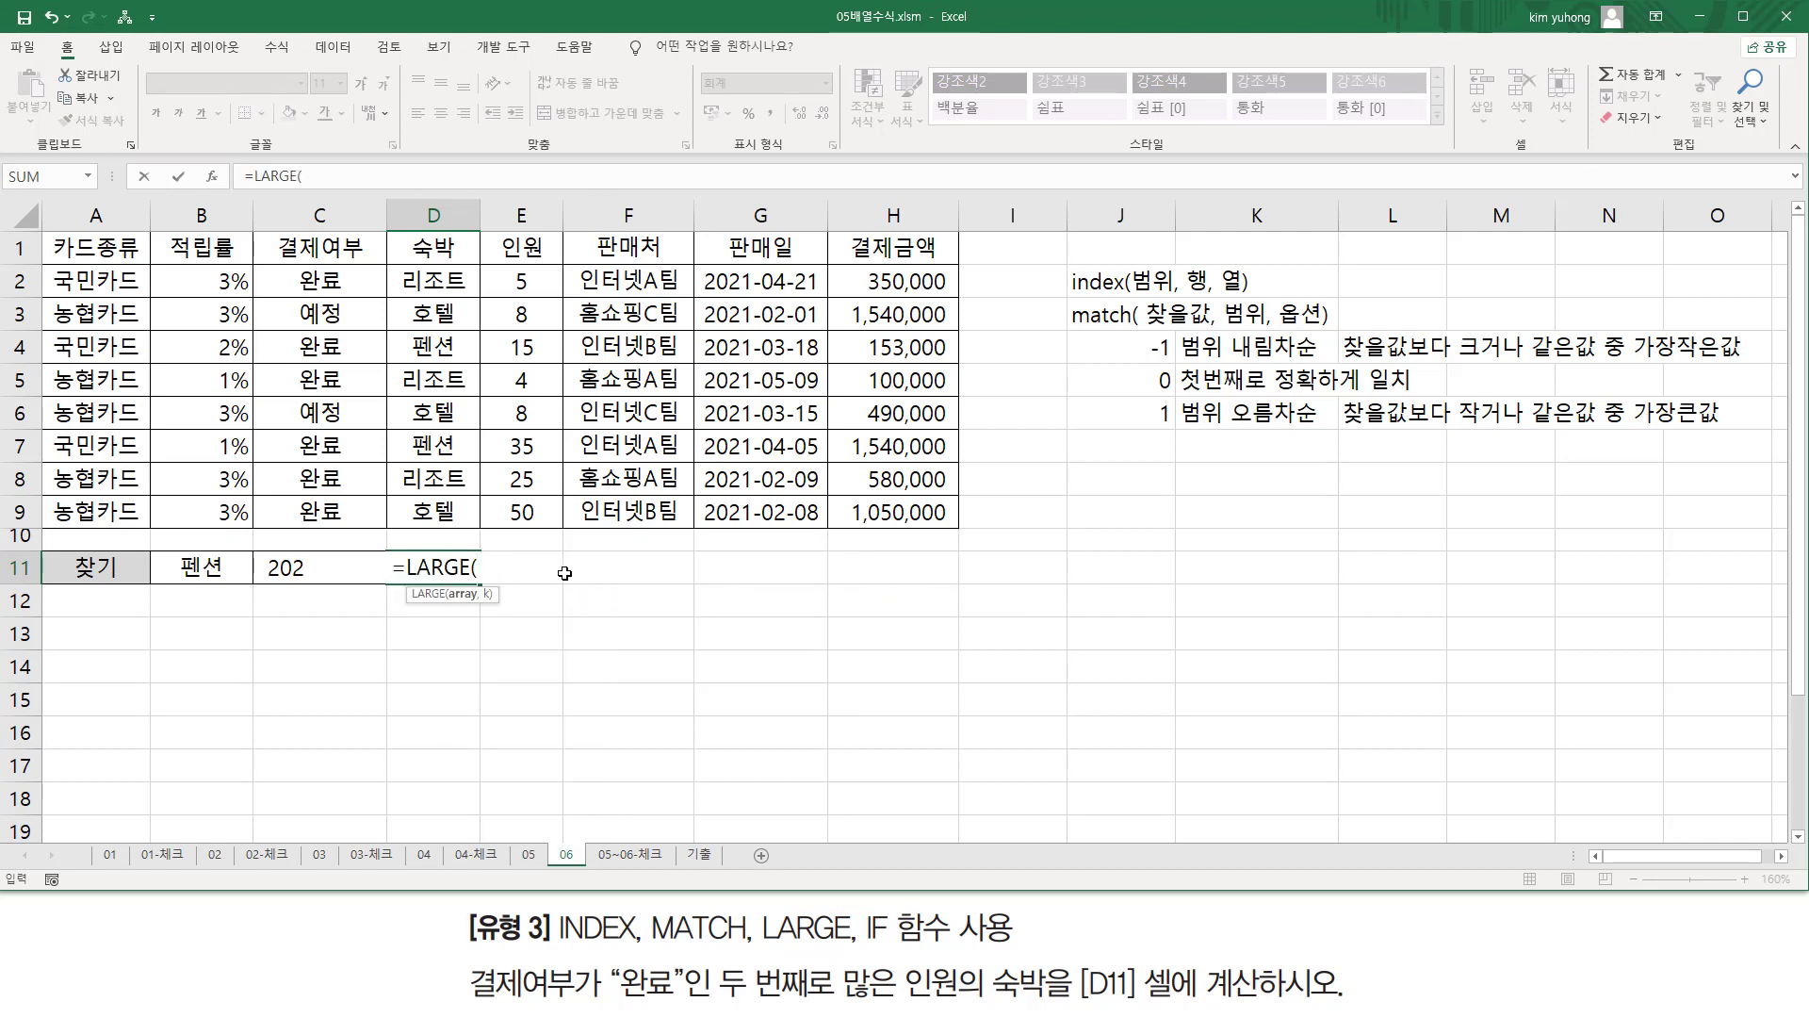
type("if")
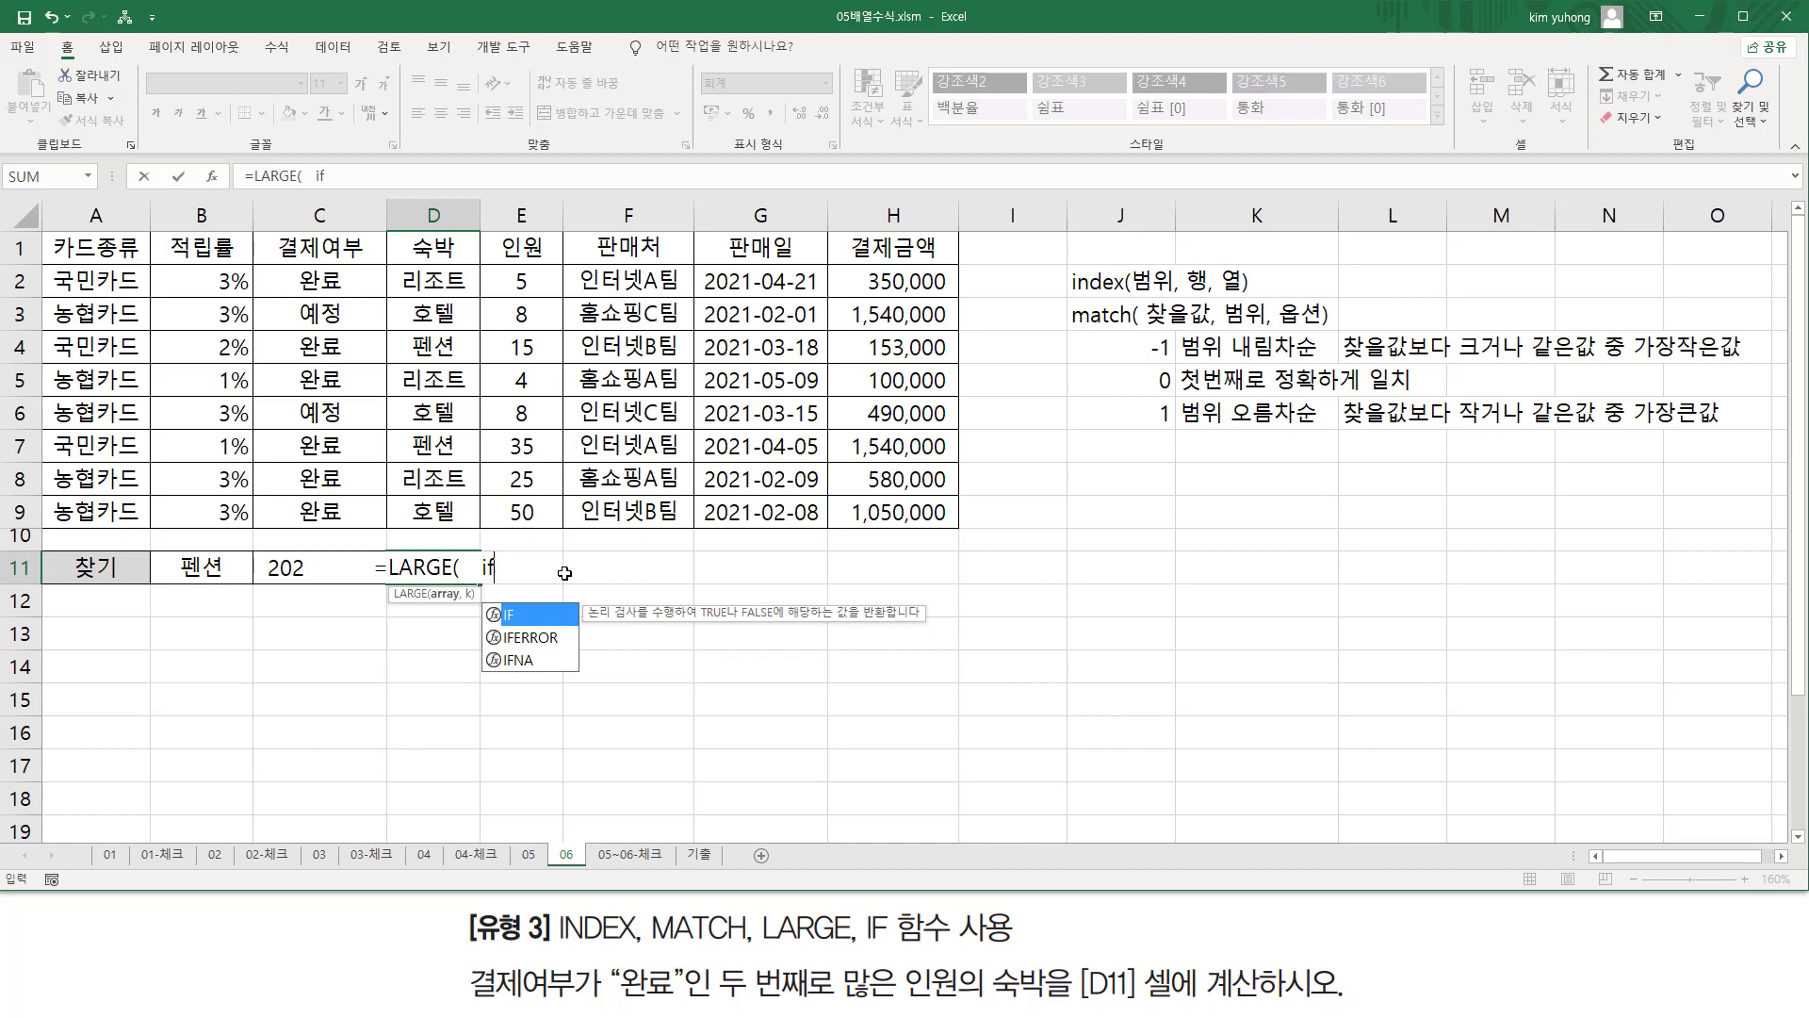
key("BackSpace")
type("(")
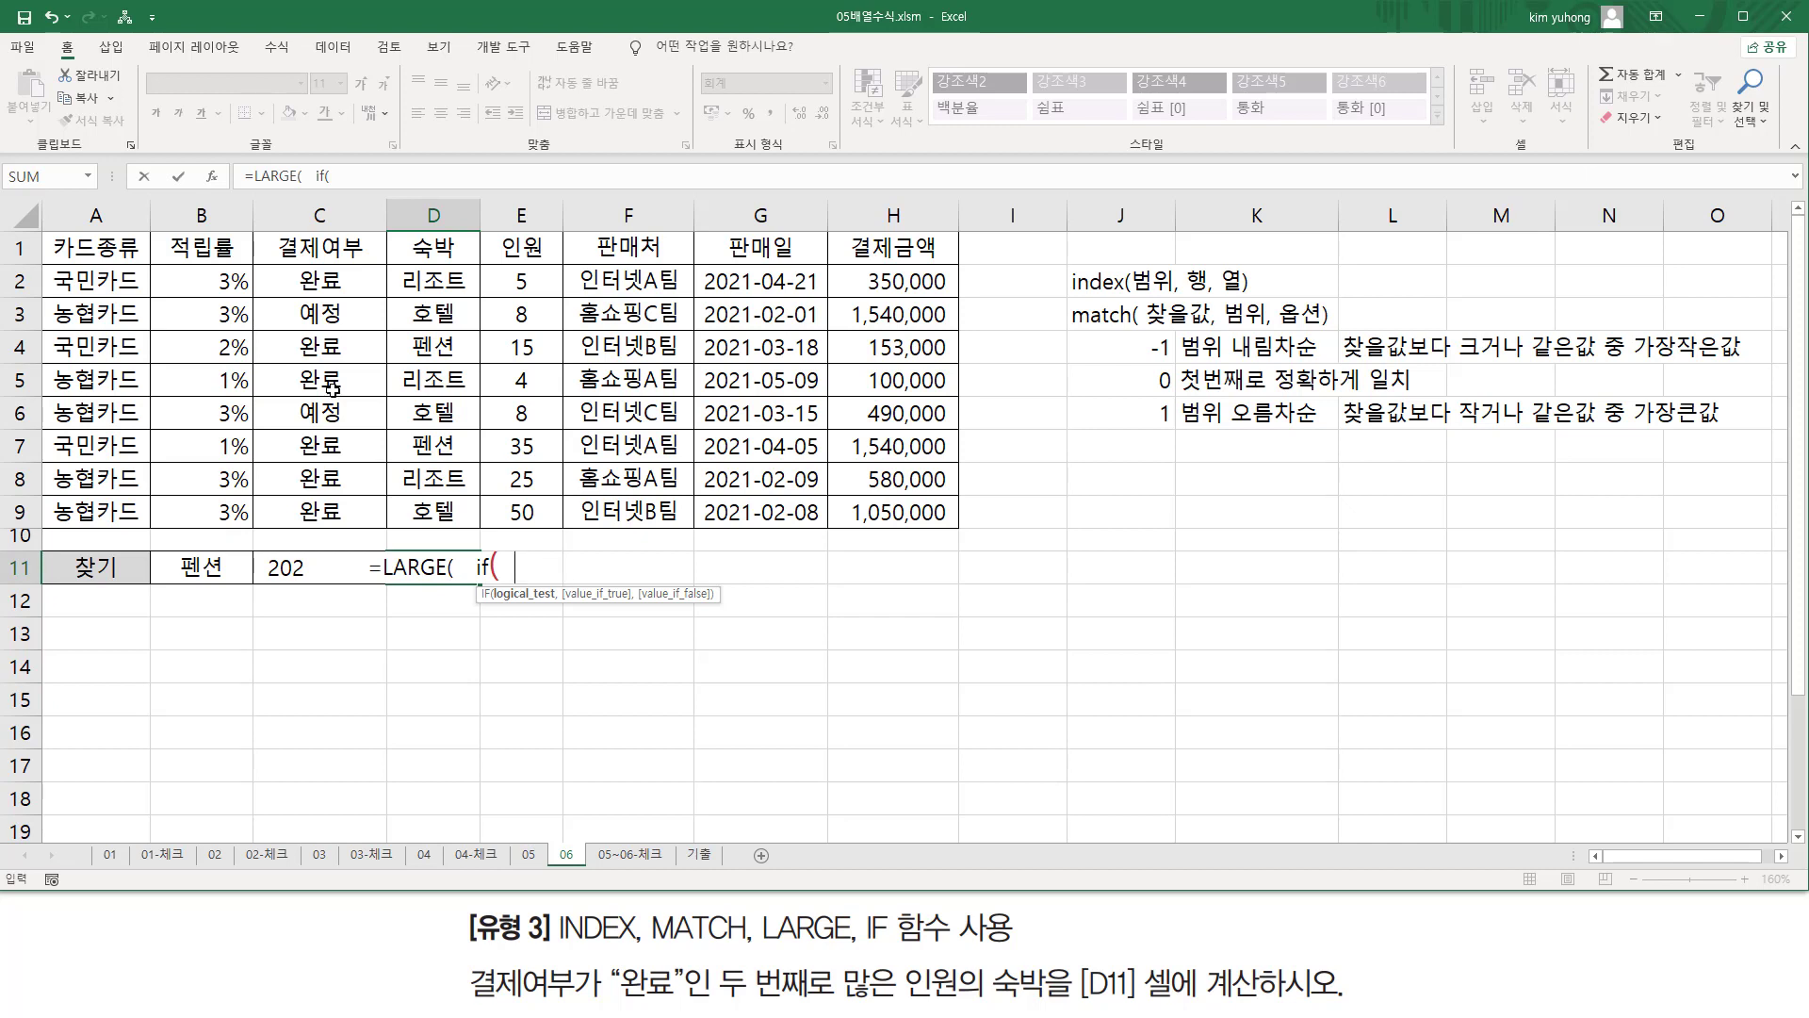
left_click_drag(332, 285, 352, 520)
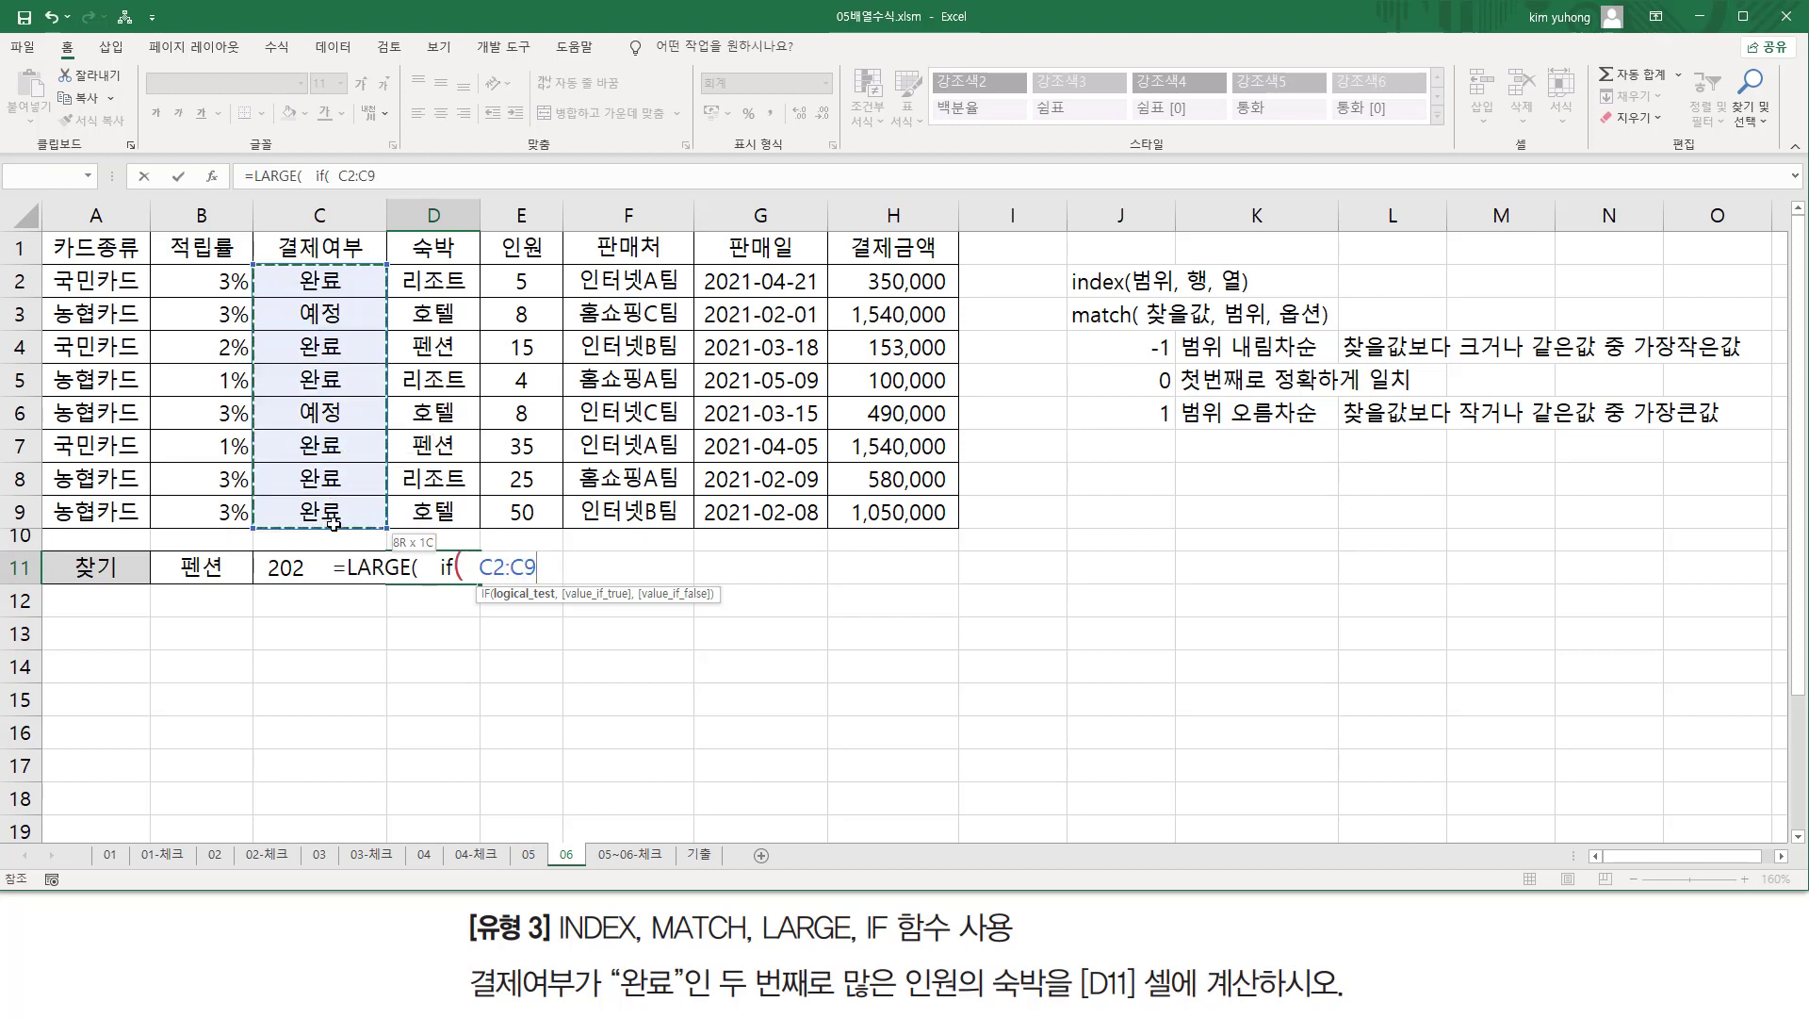
type("=\"")
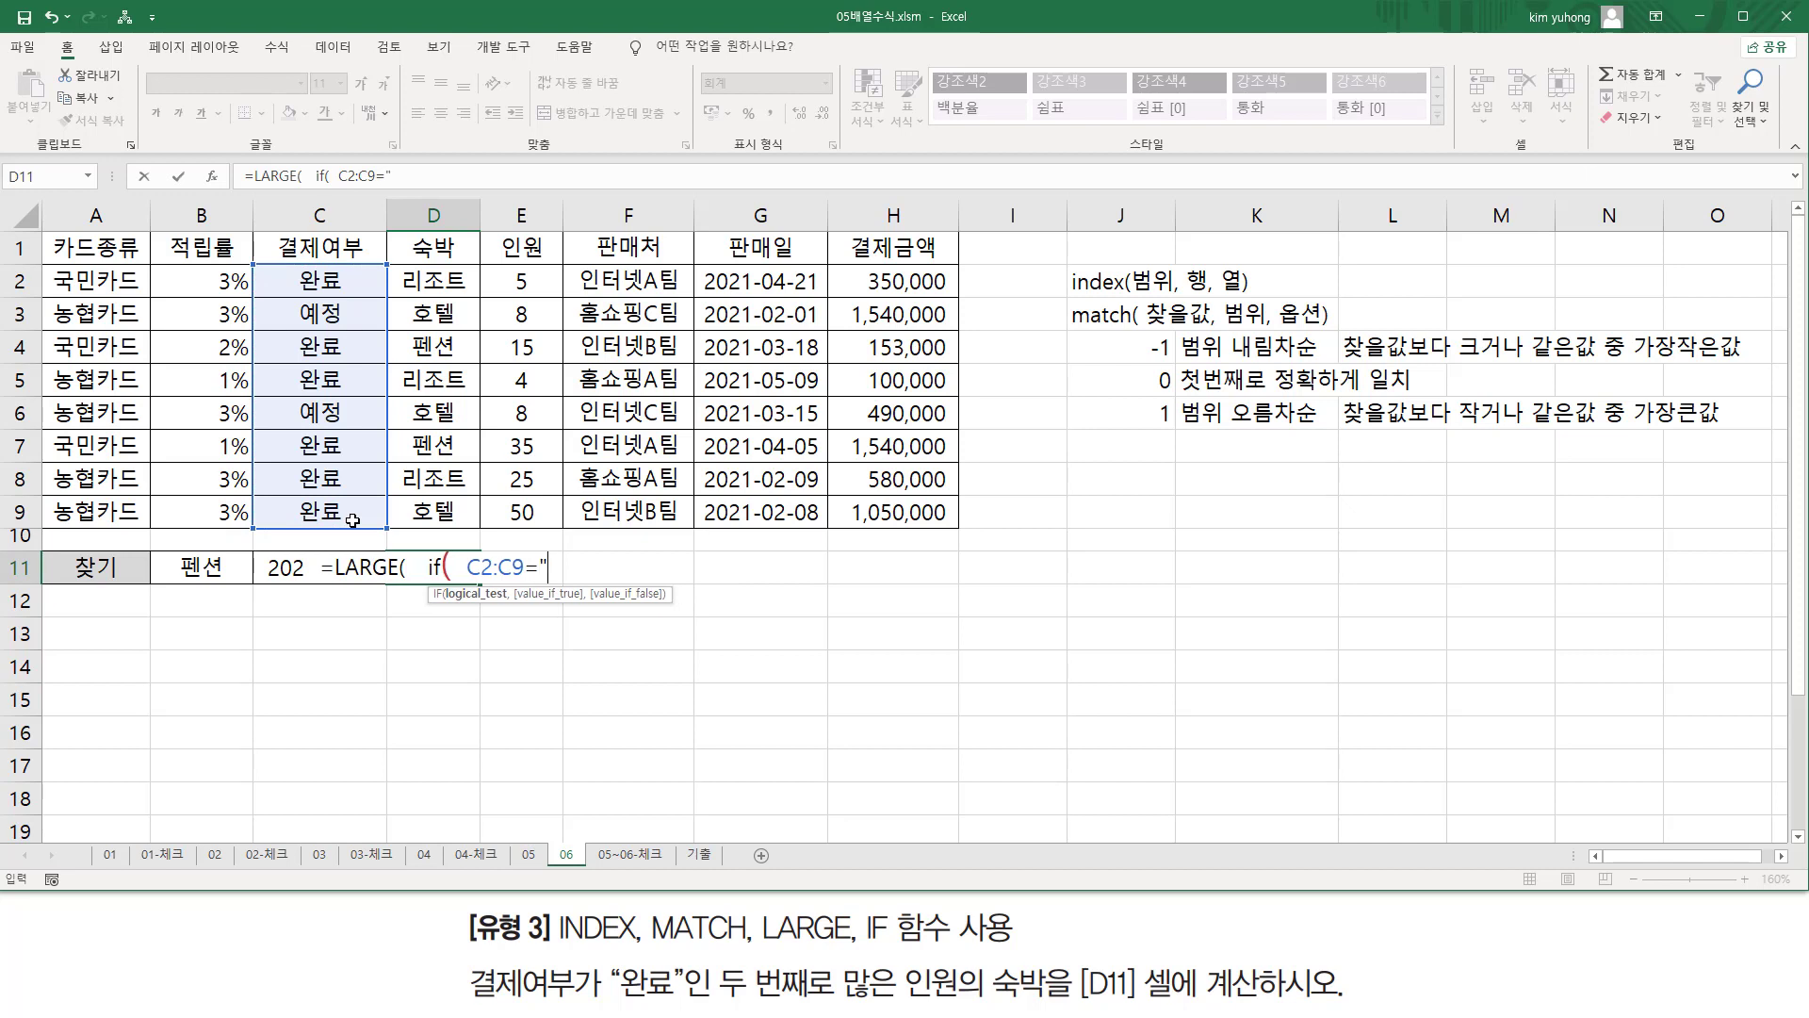
type("완료\"")
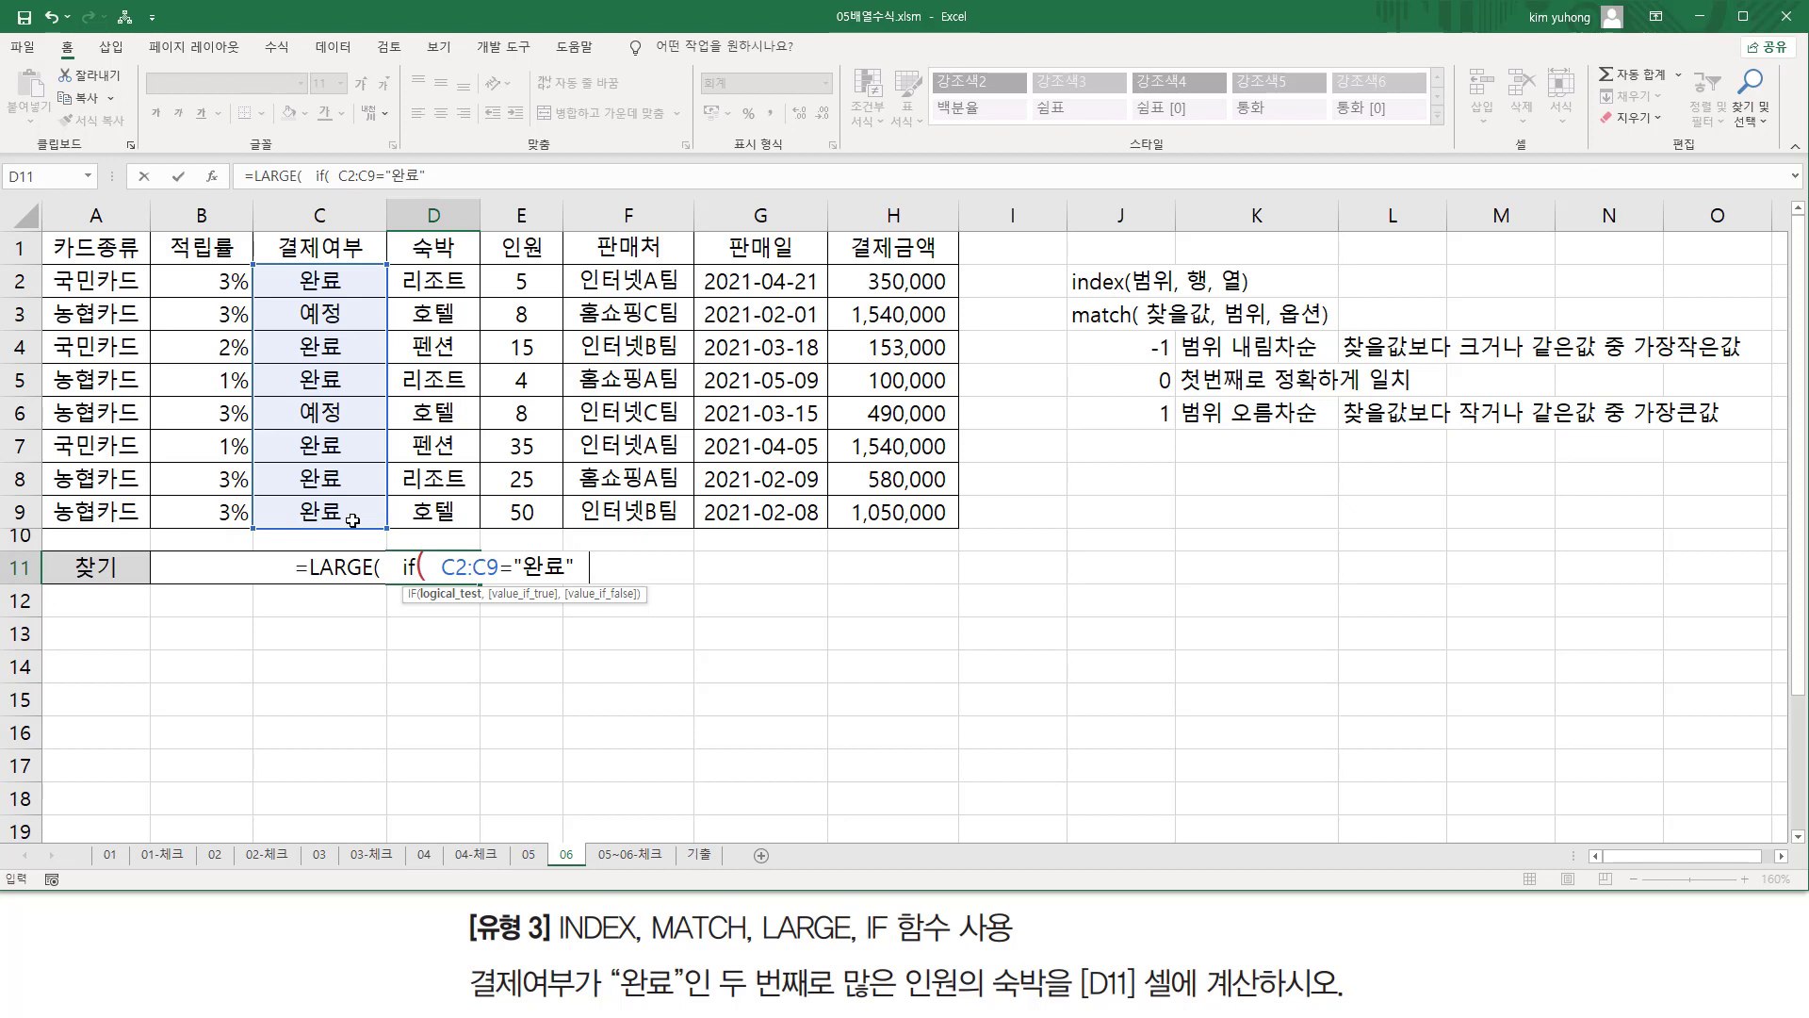
Complete the D11 formula with E2:E9 as the IF's true value and 2 as LARGE's k argument
type("  ,")
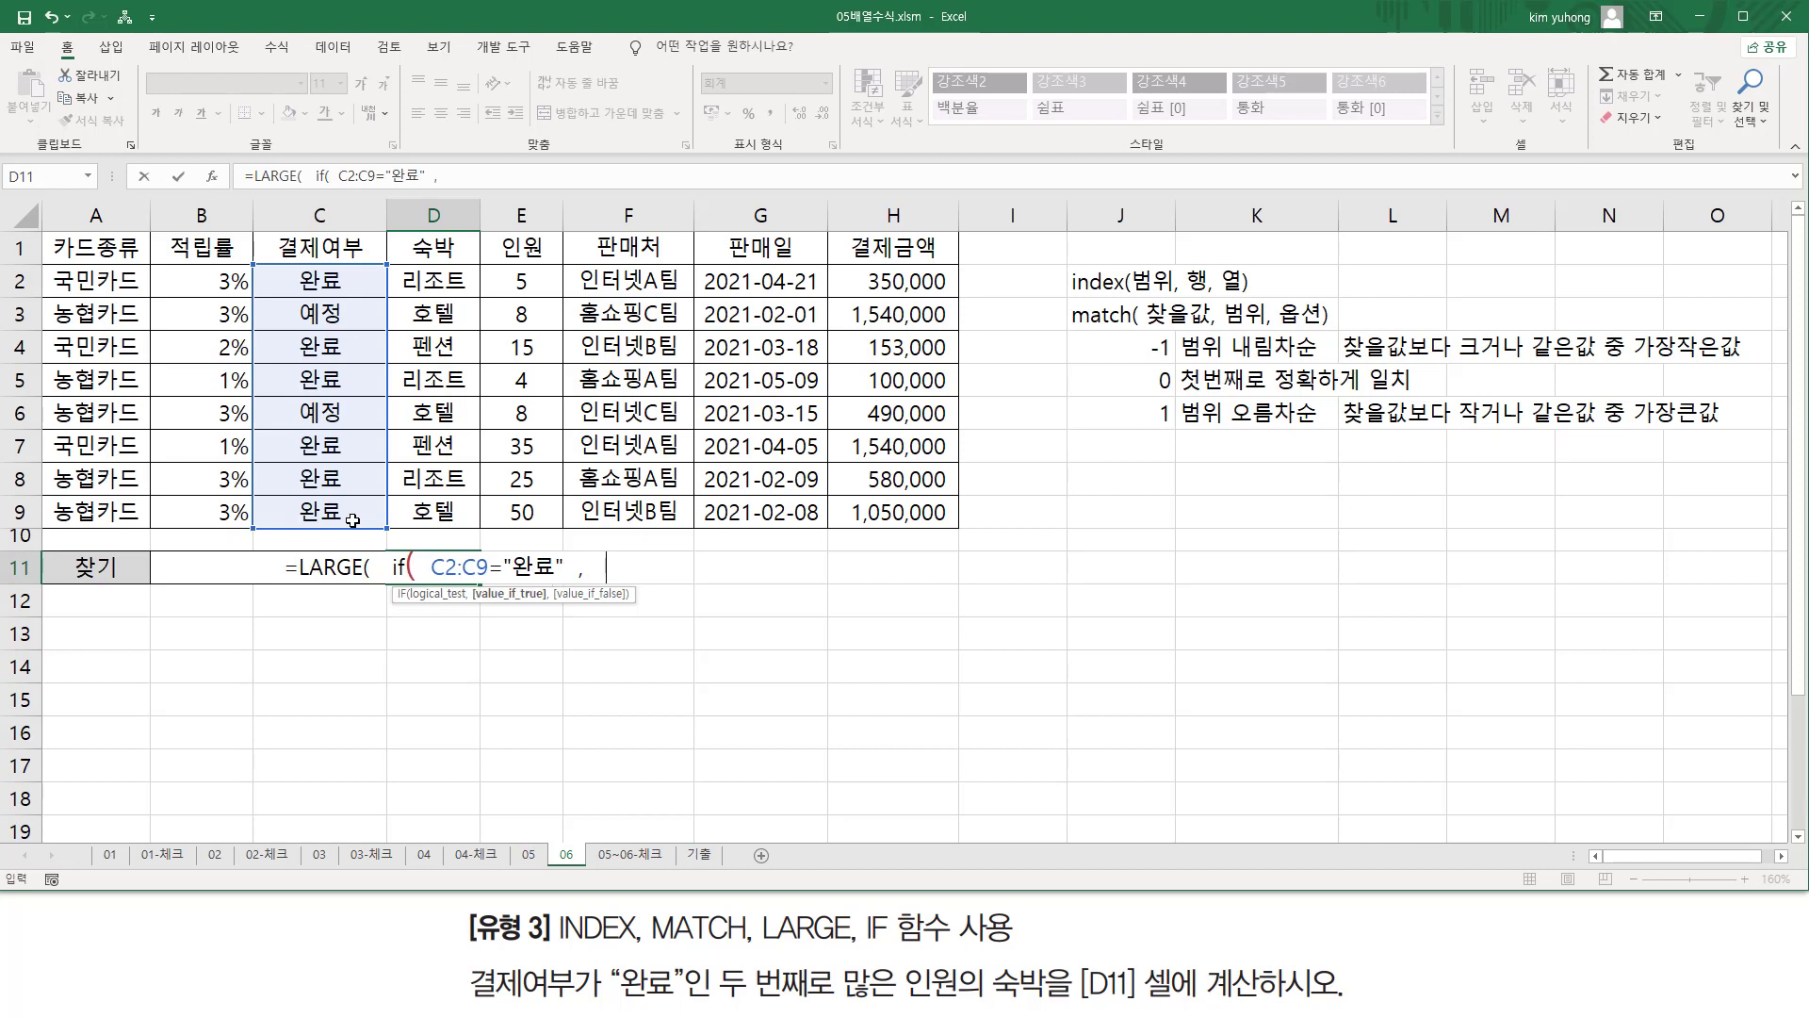
left_click_drag(521, 281, 522, 512)
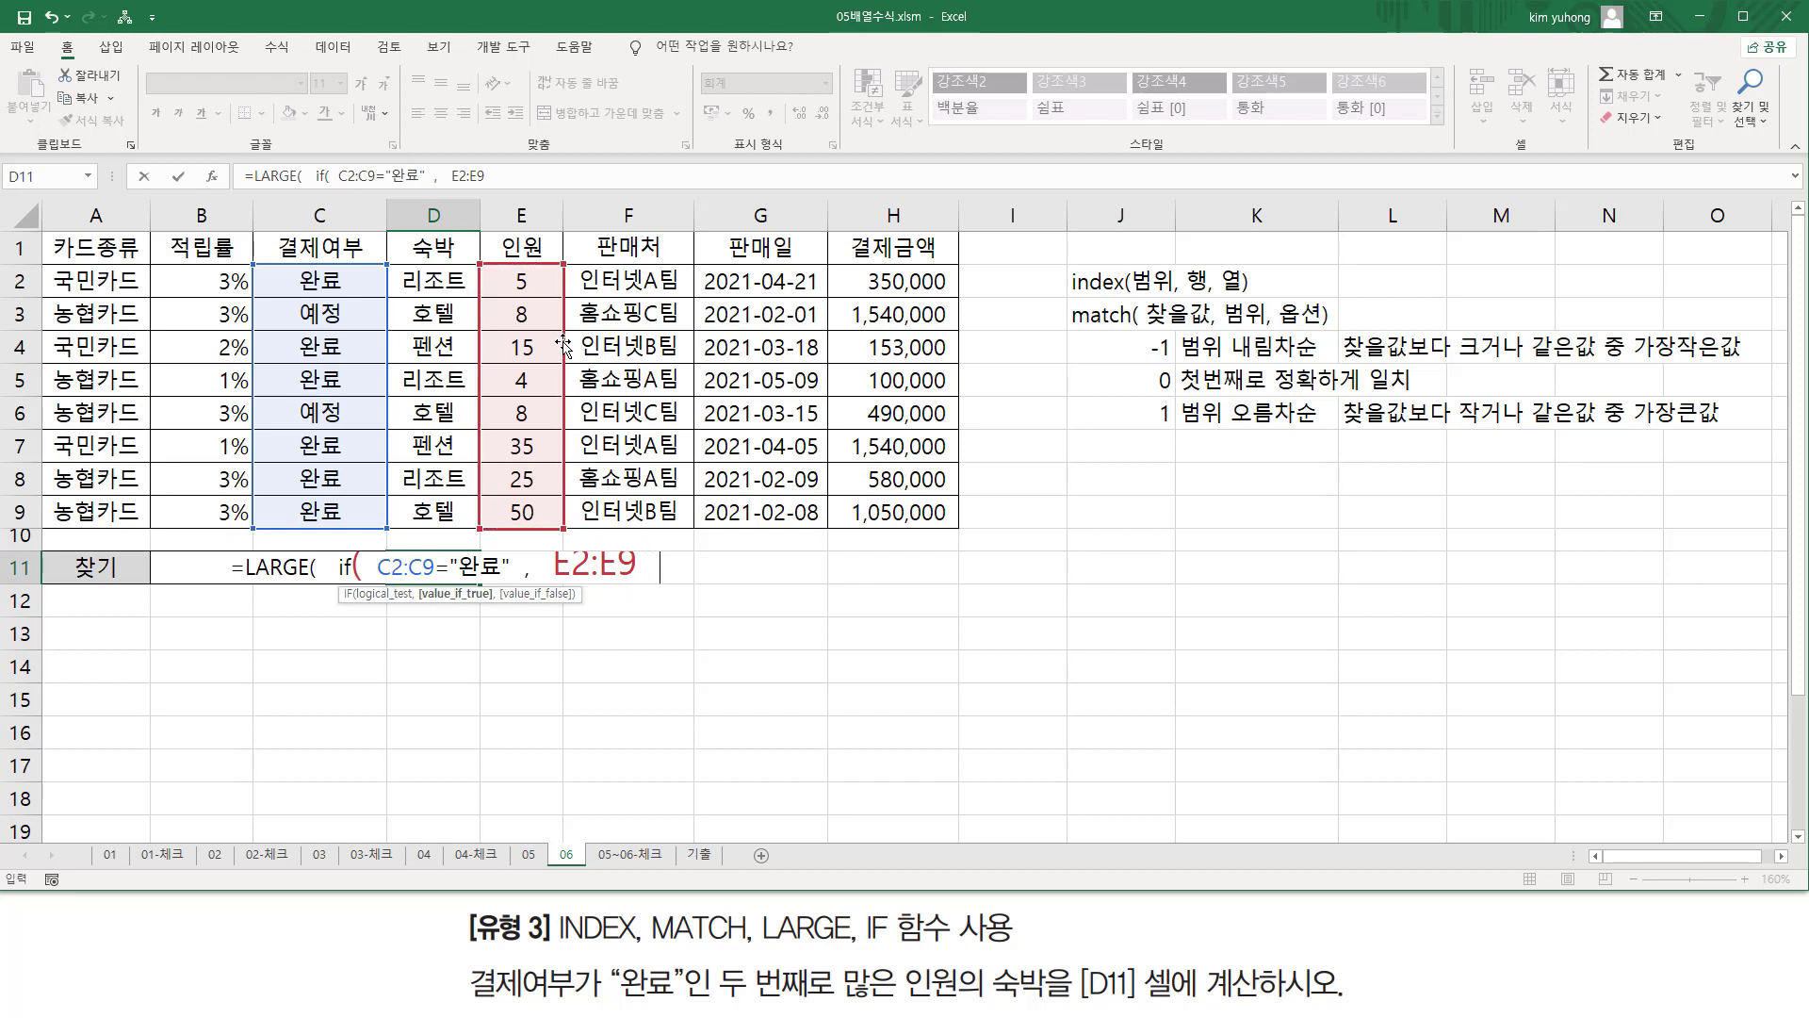
type(")")
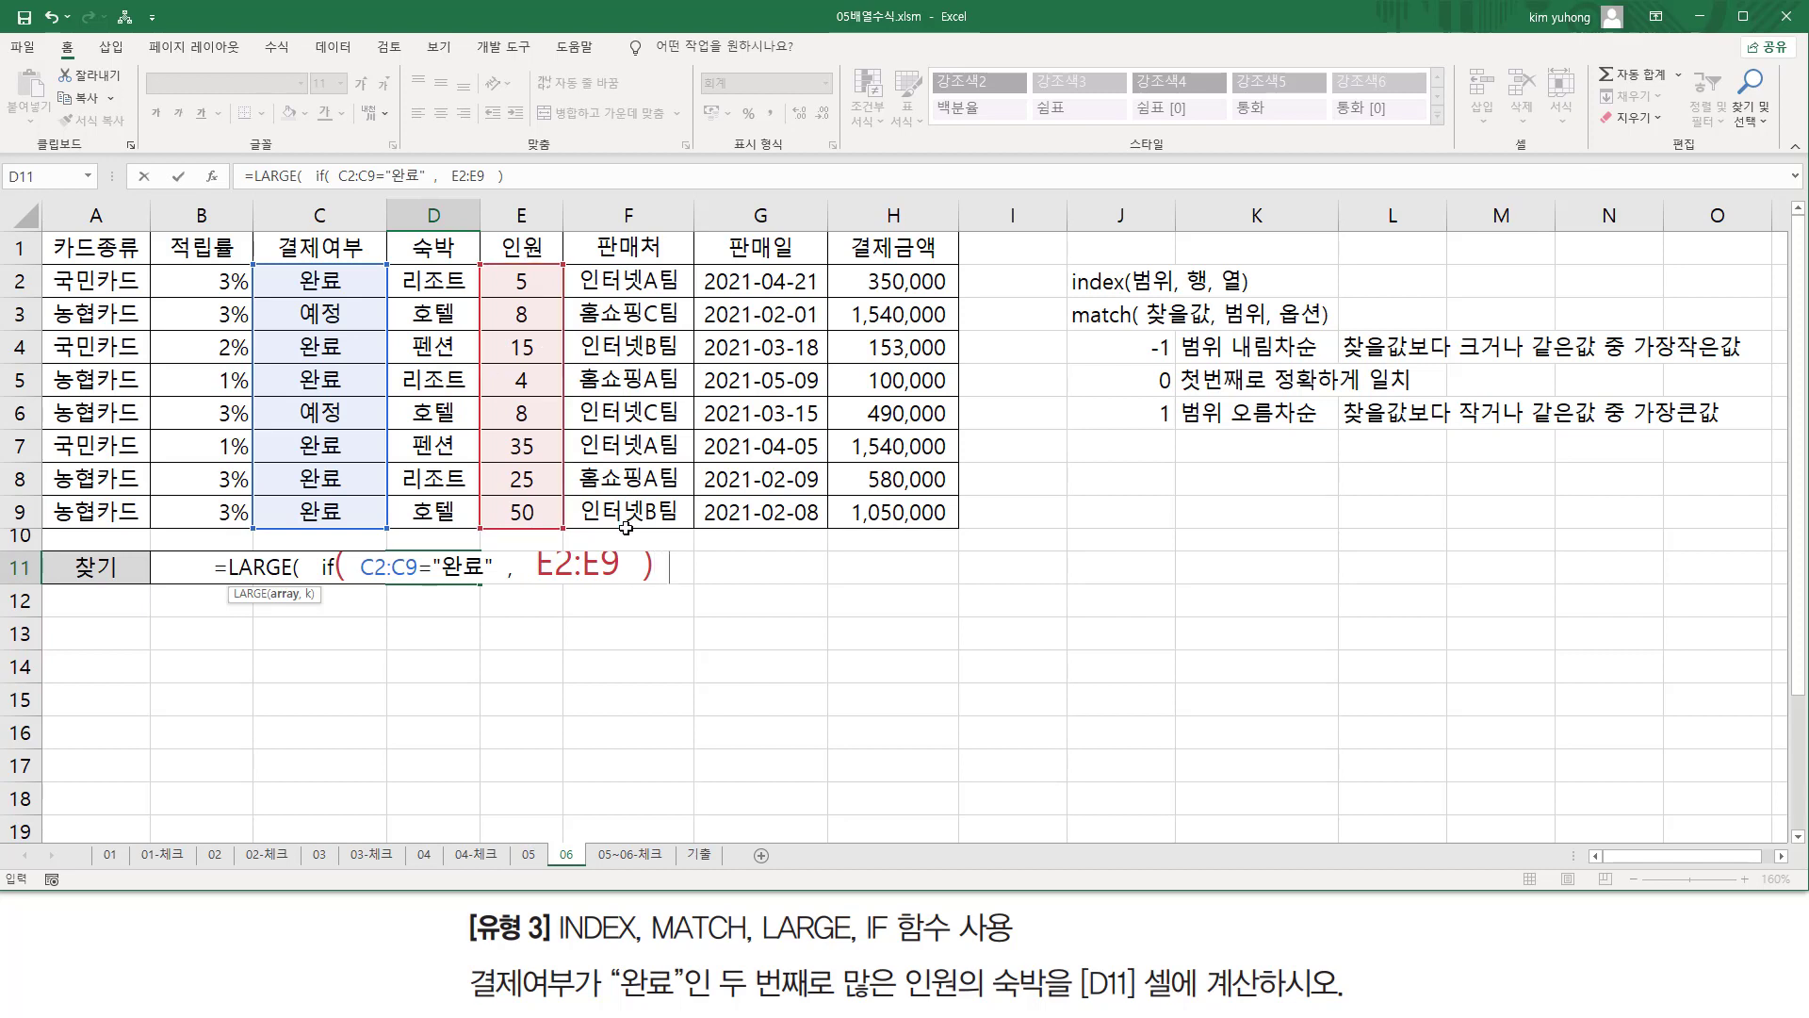
type(" , ")
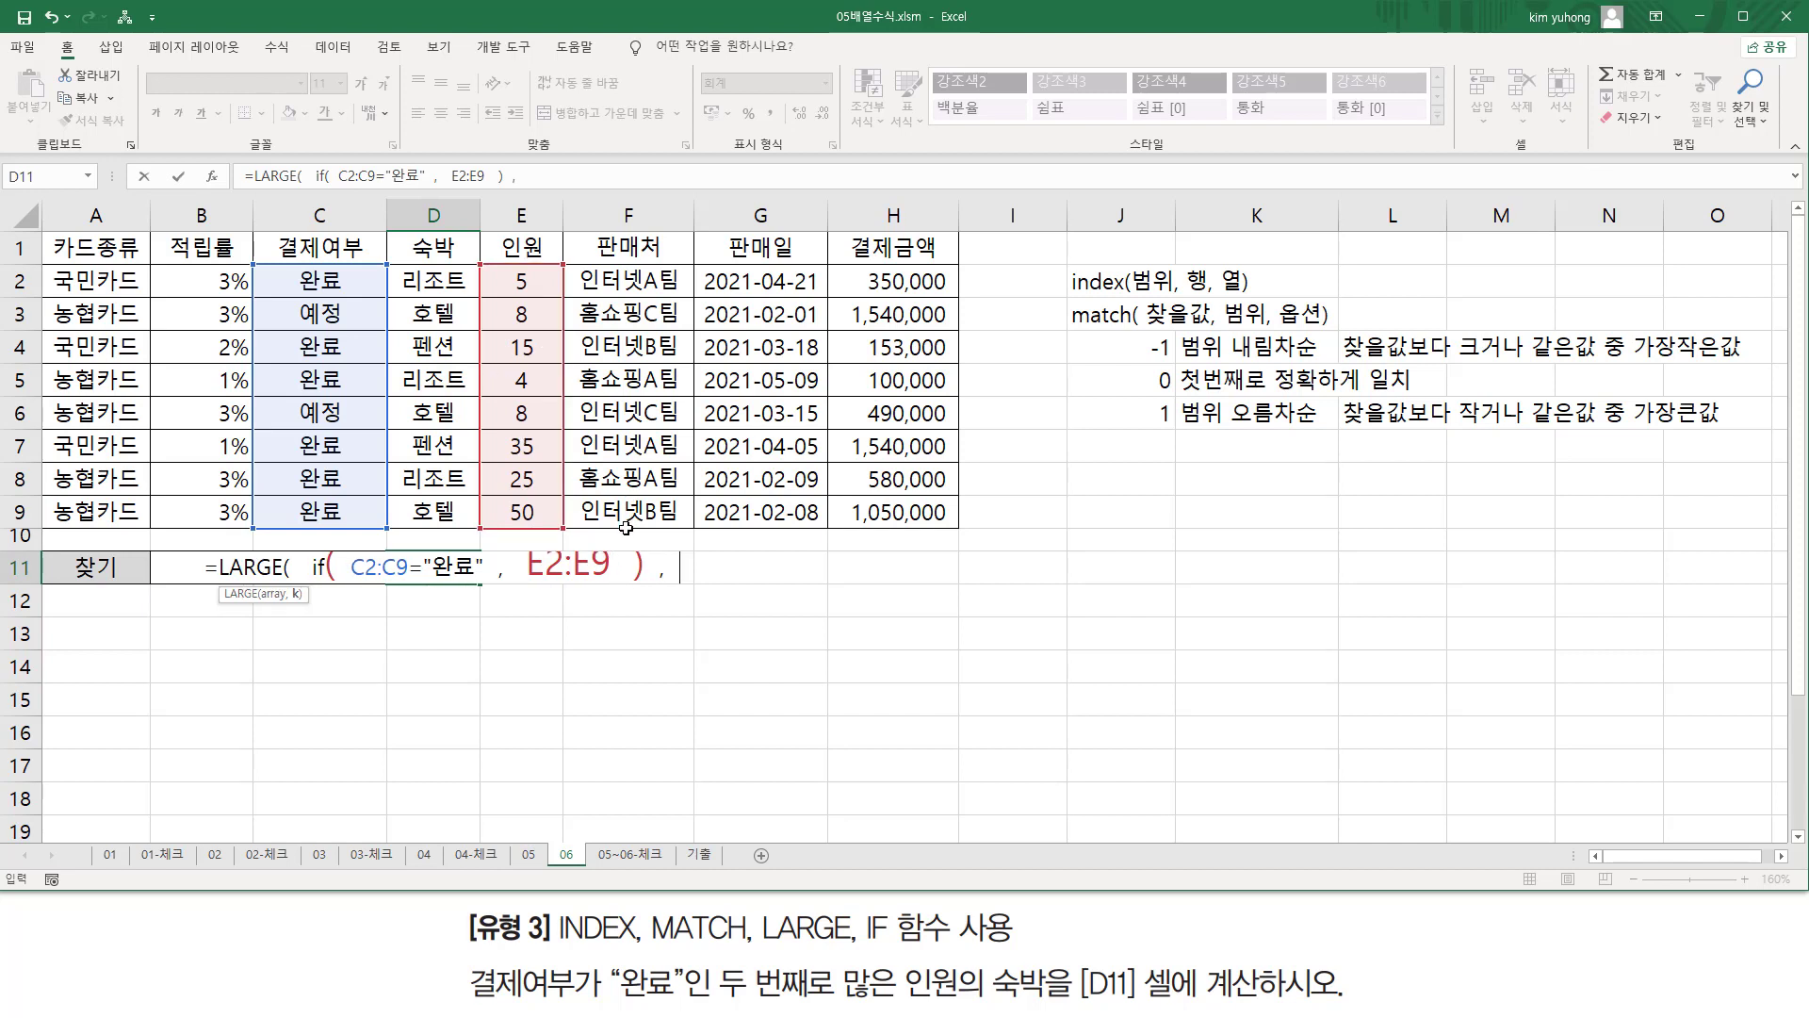
type("2 )")
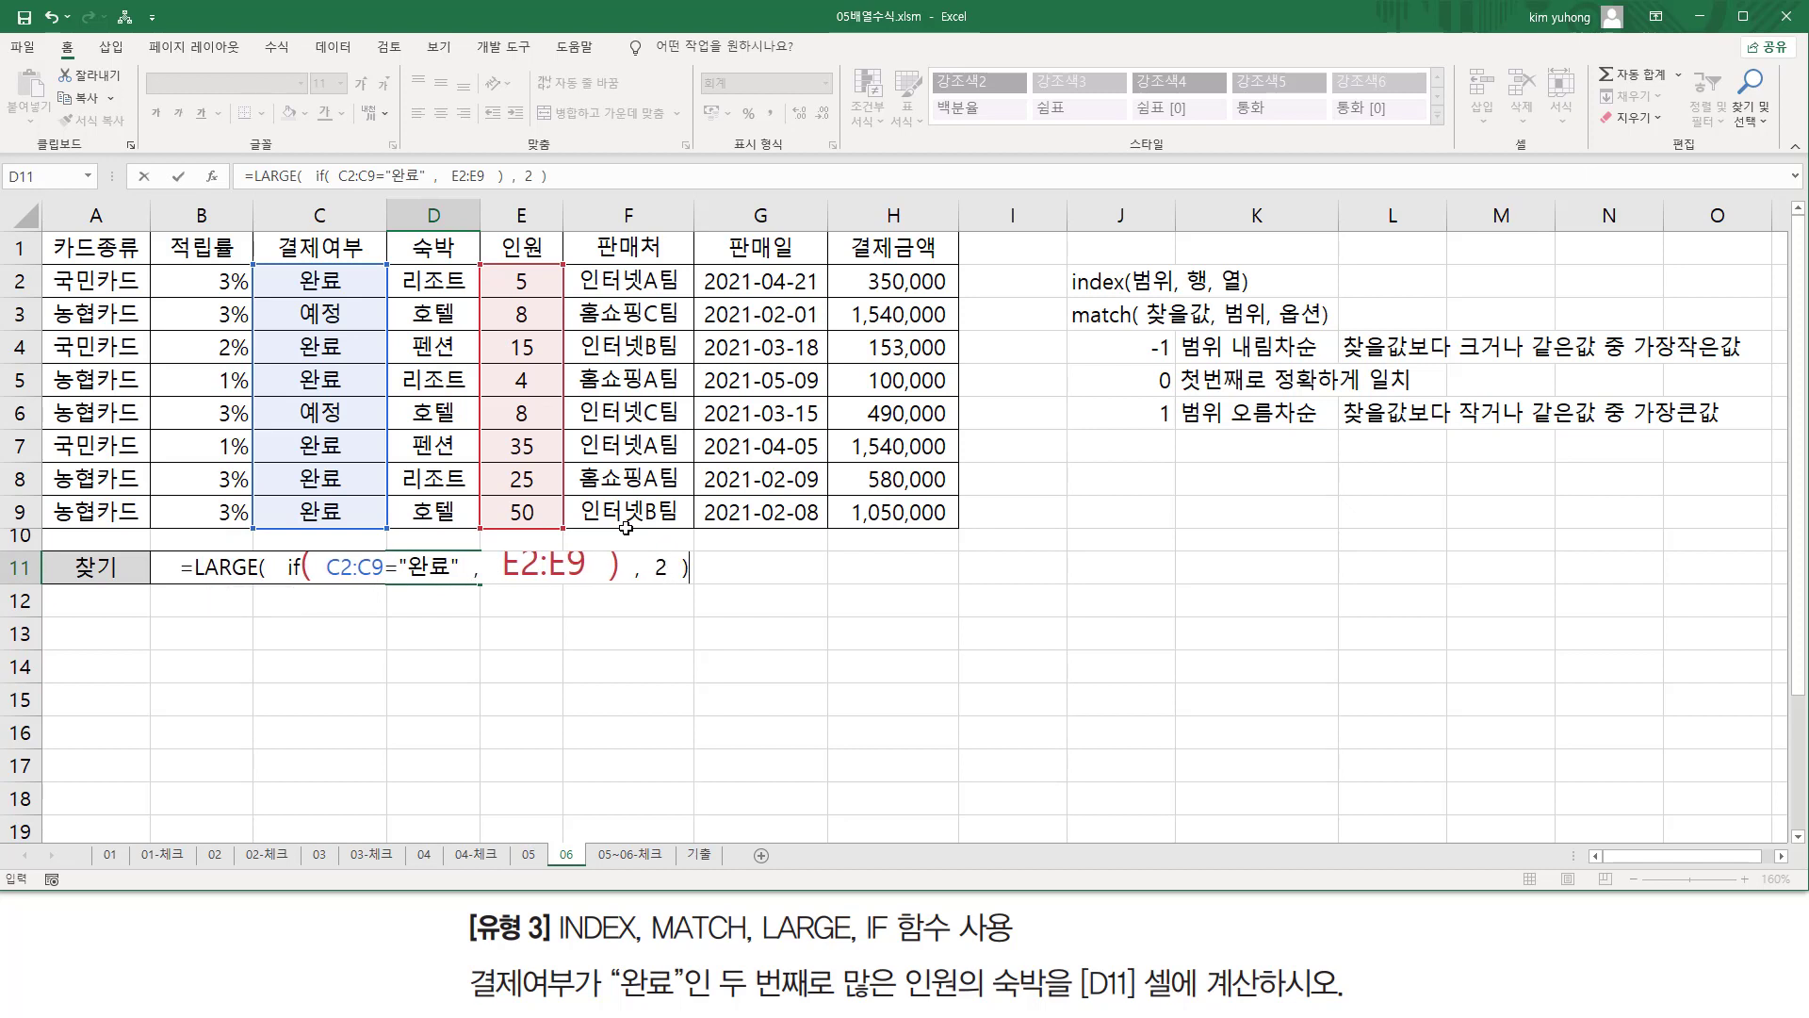
left_click_drag(328, 580, 590, 585)
left_click_drag(281, 538, 622, 591)
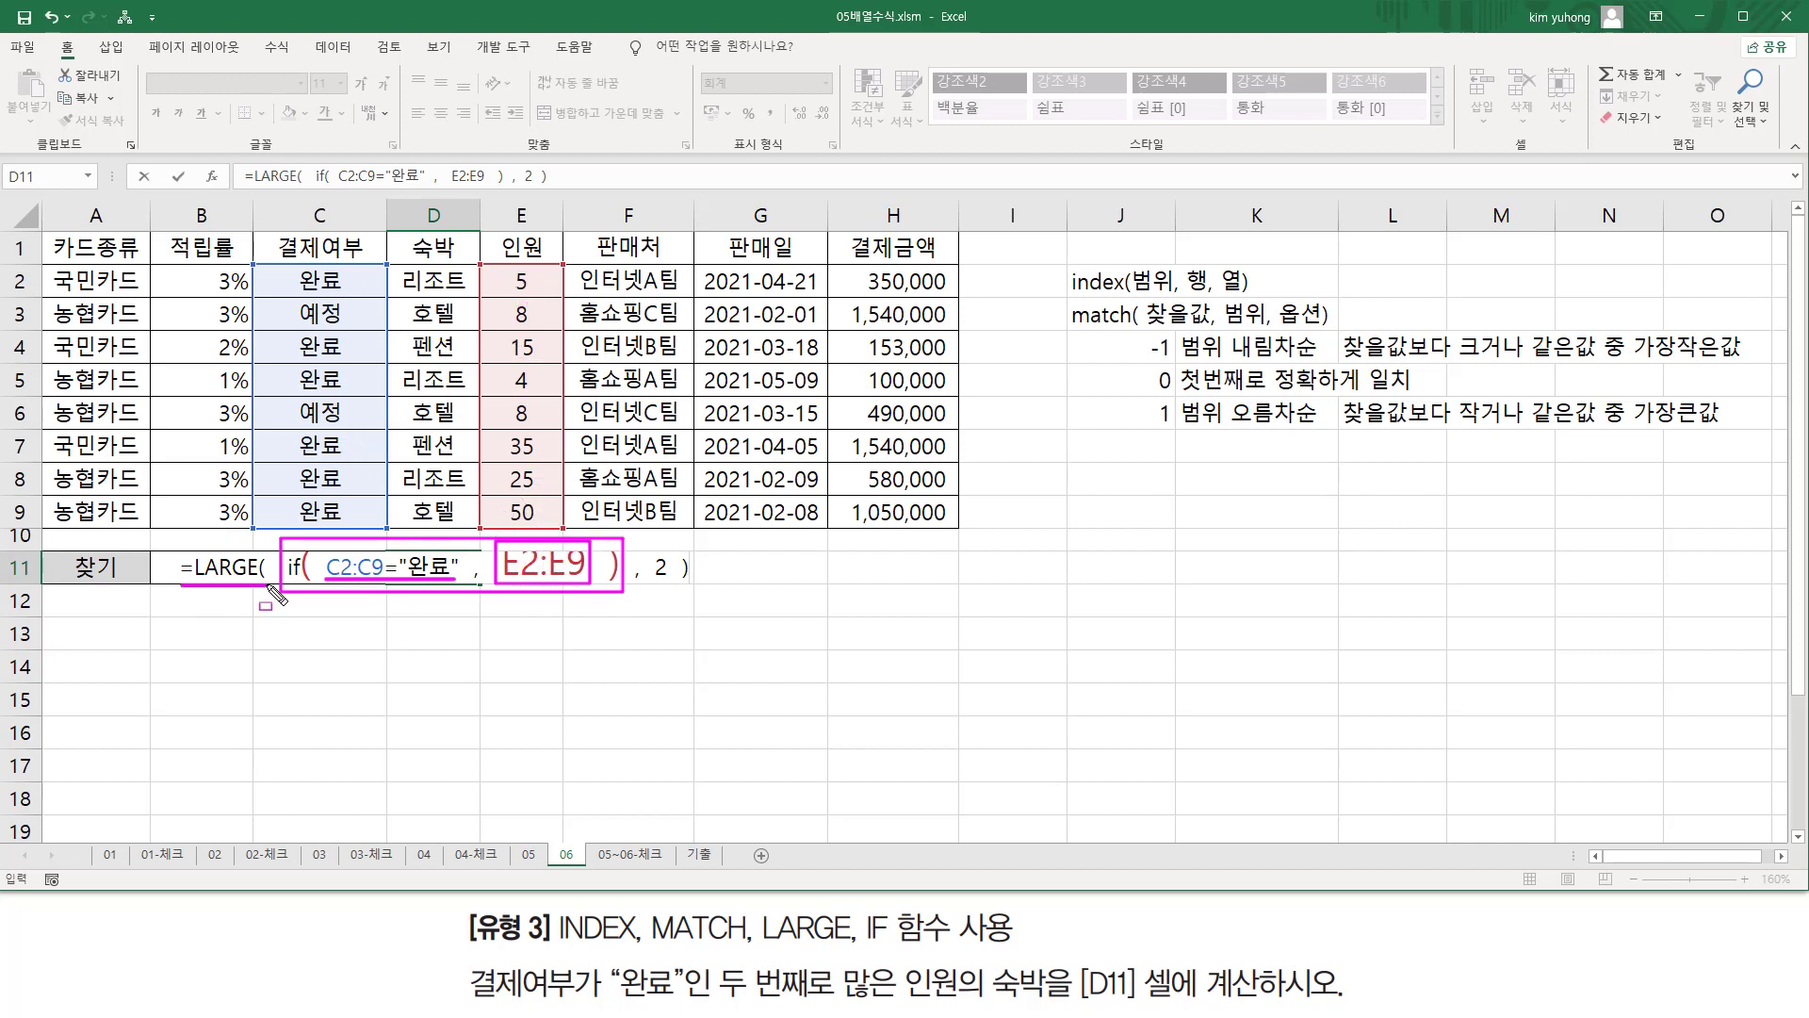
left_click_drag(181, 585, 265, 584)
mouse_move(655, 575)
left_mouse_down()
mouse_move(670, 551)
mouse_move(671, 592)
left_mouse_up()
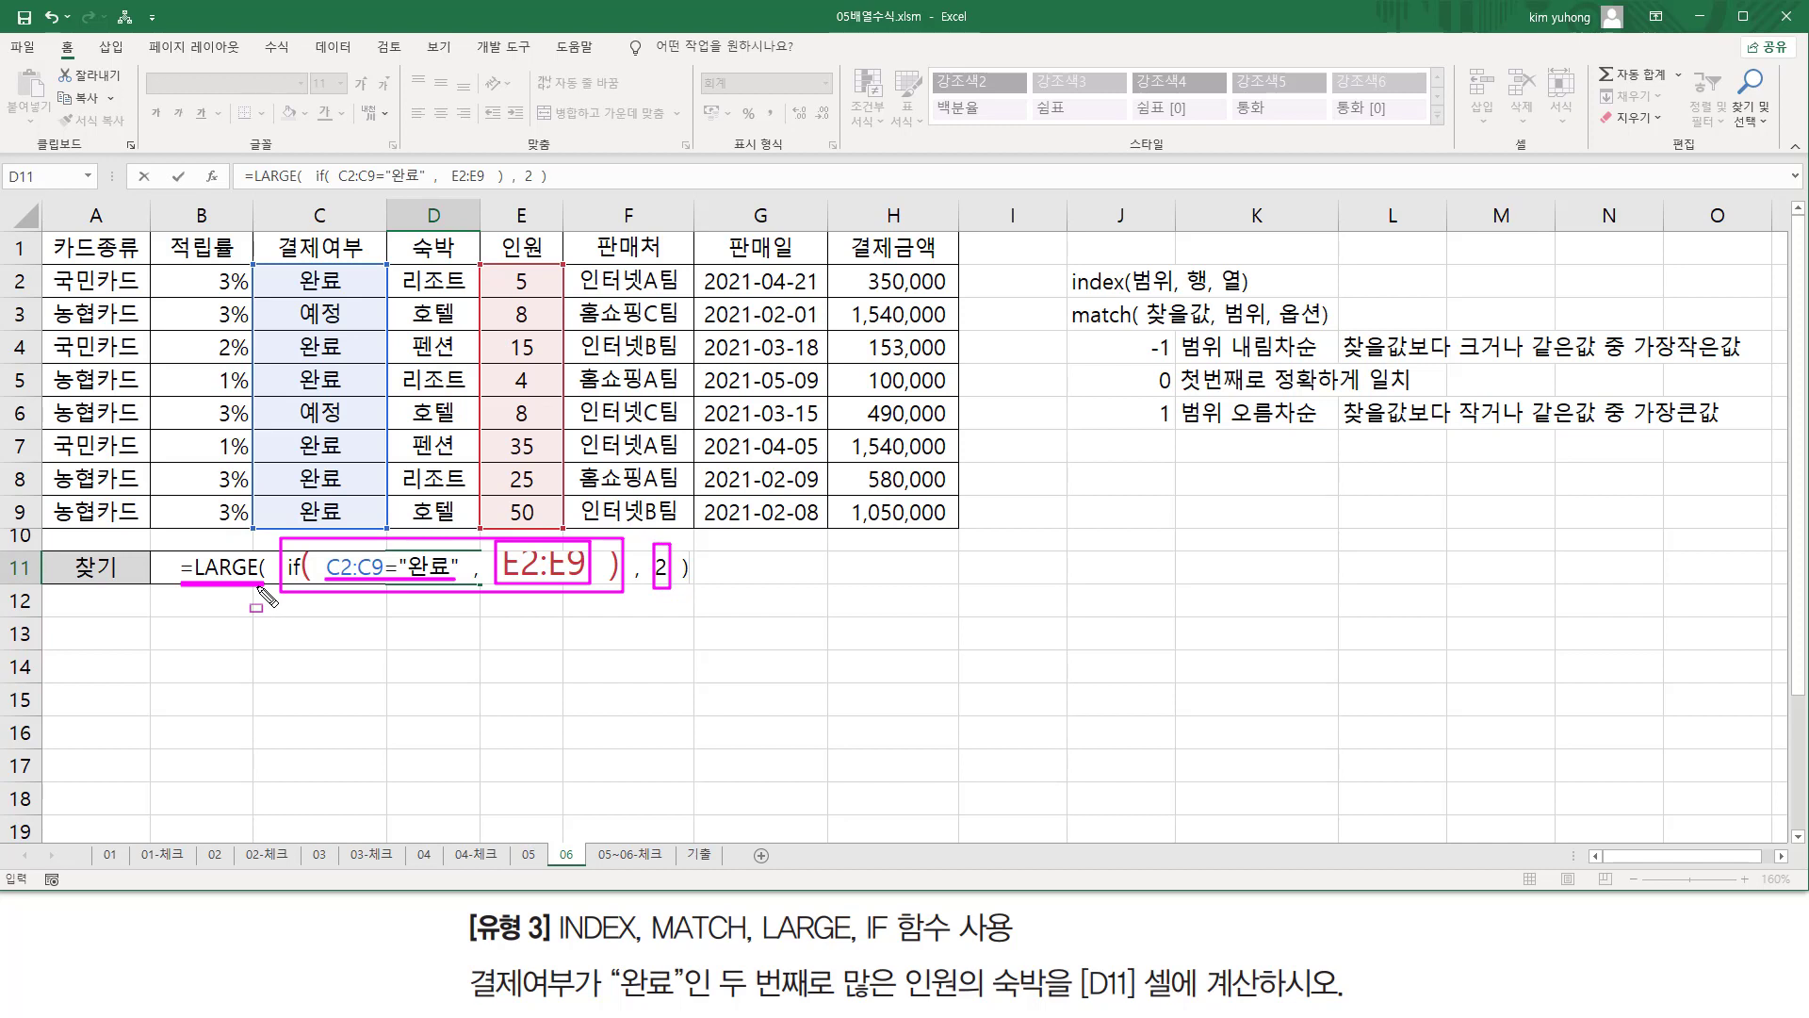
key("Escape")
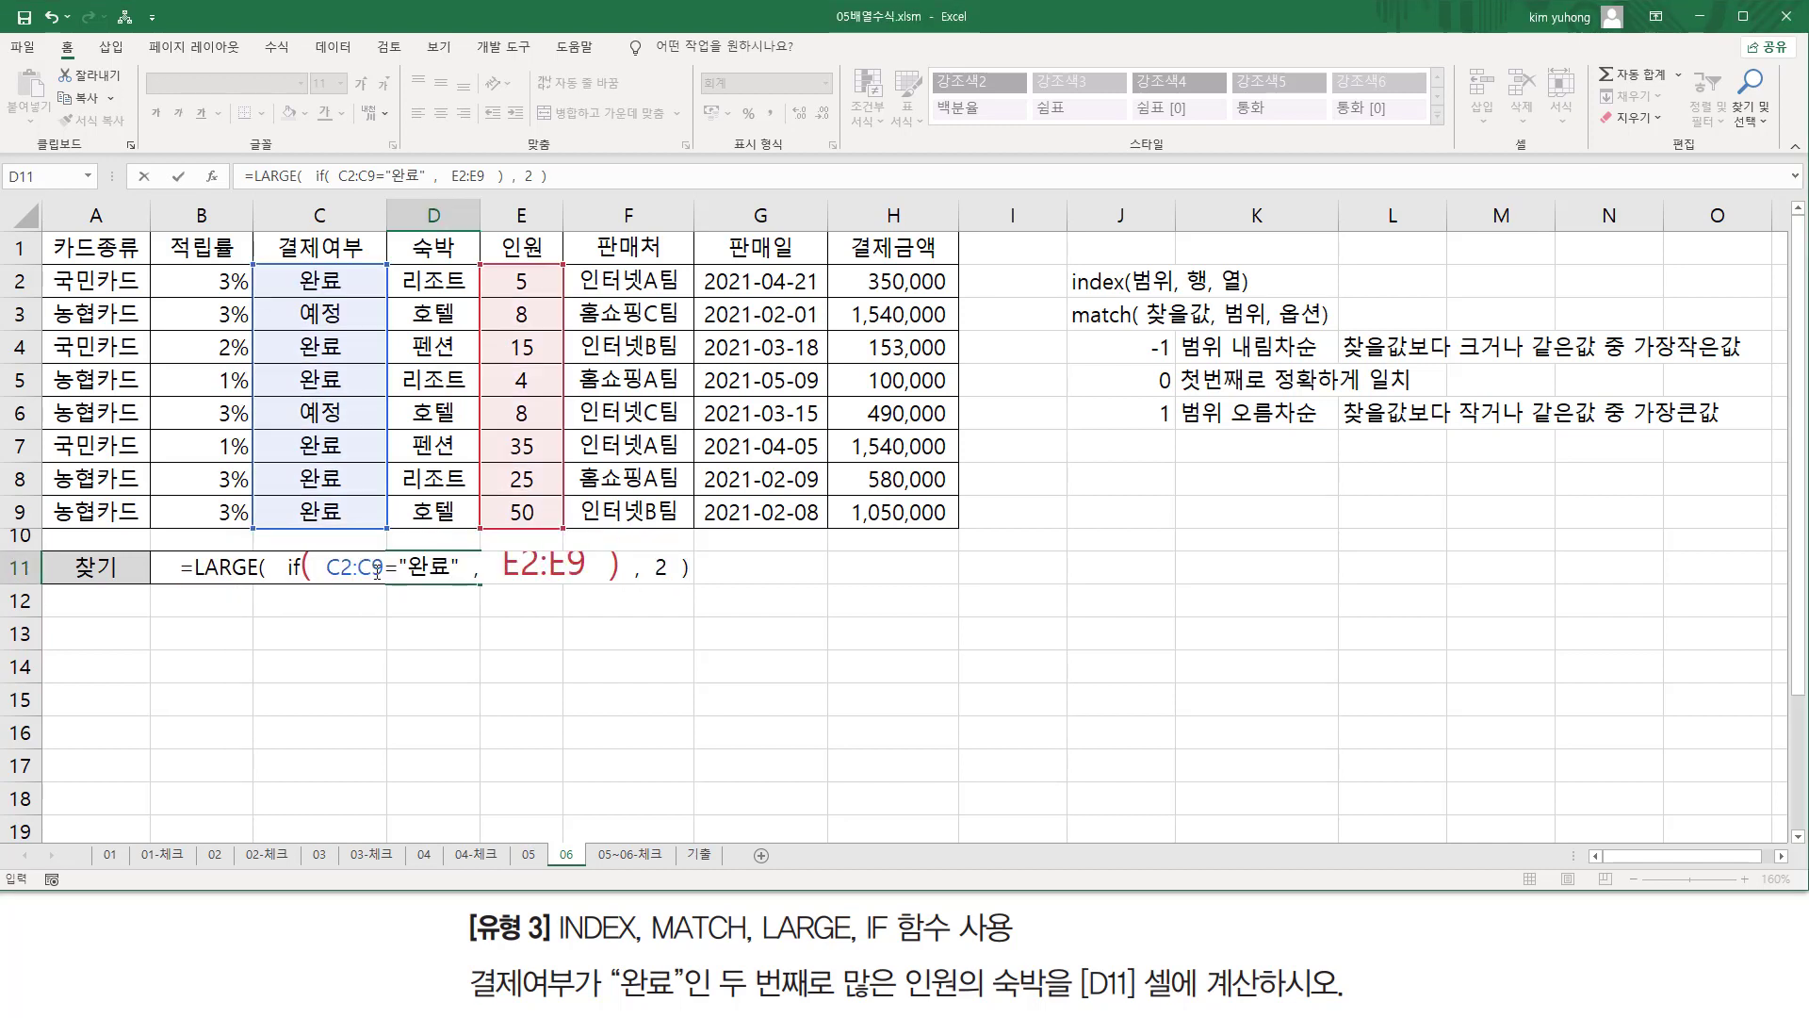
Commit the LARGE and IF formula in D11 as an array formula
key("ctrl+shift+Return")
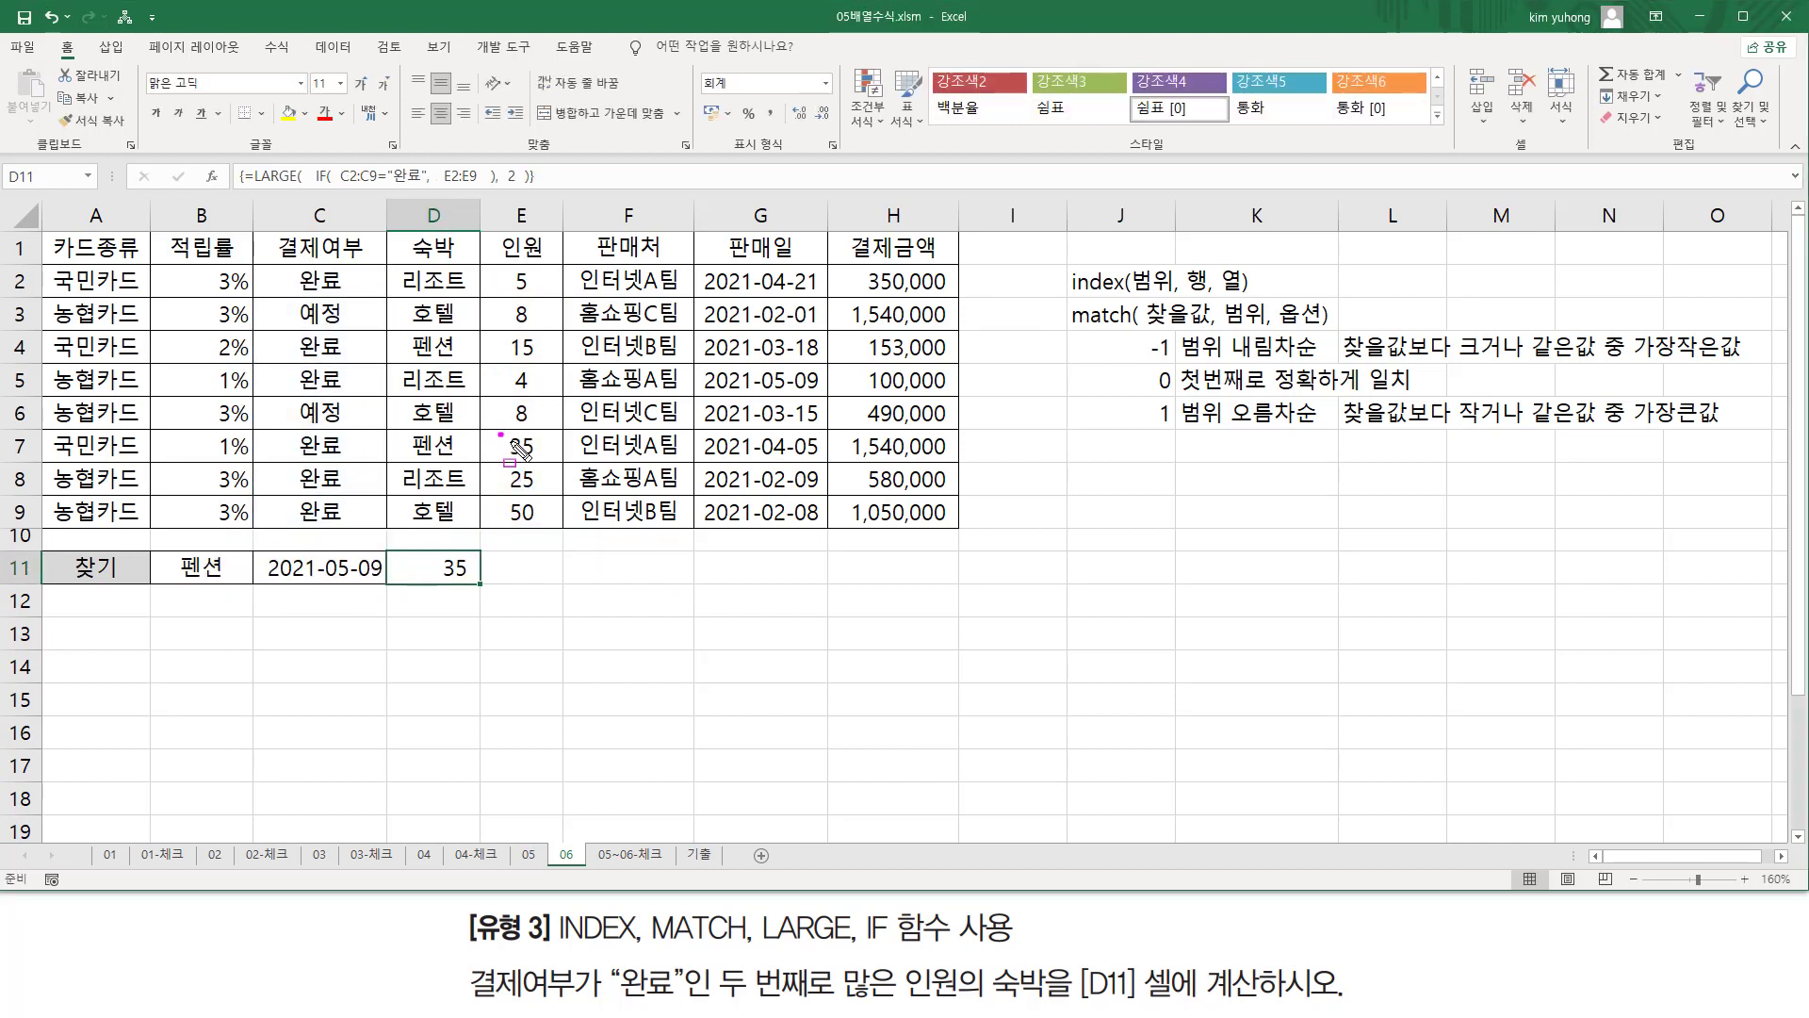
left_click_drag(498, 431, 550, 463)
left_click_drag(503, 522, 539, 522)
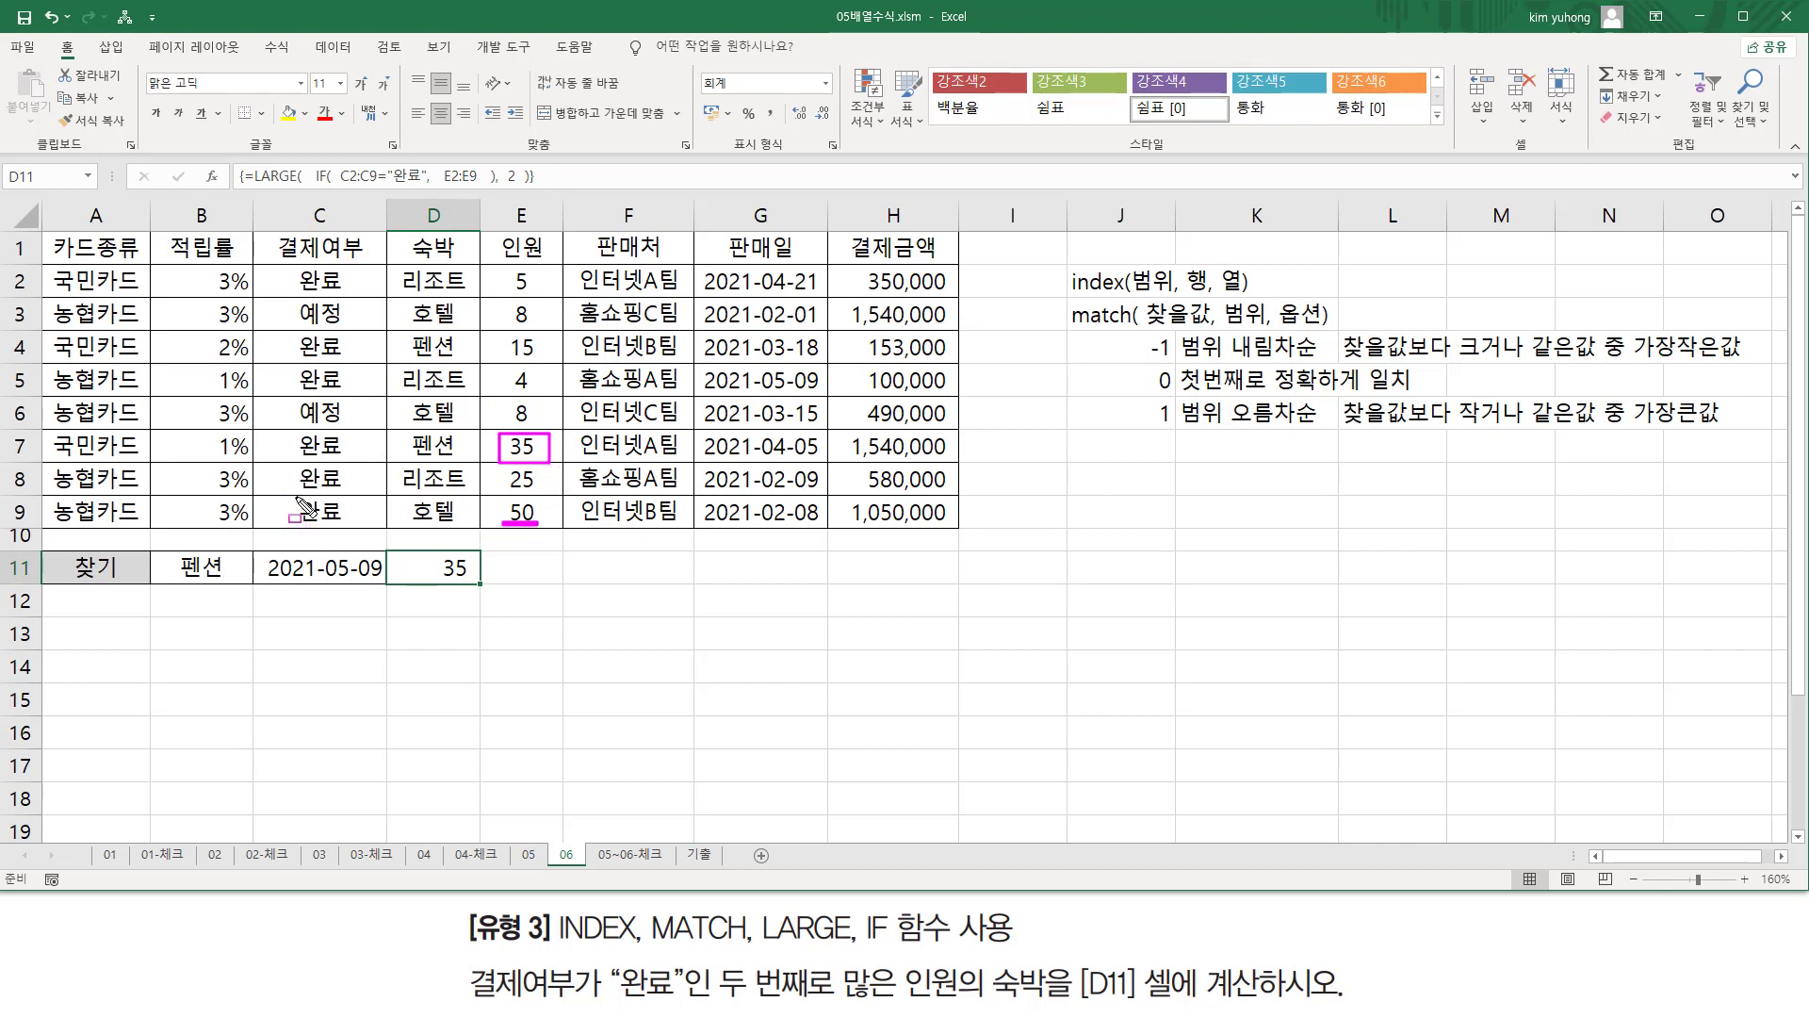
left_click_drag(294, 497, 348, 529)
left_click_drag(287, 431, 357, 459)
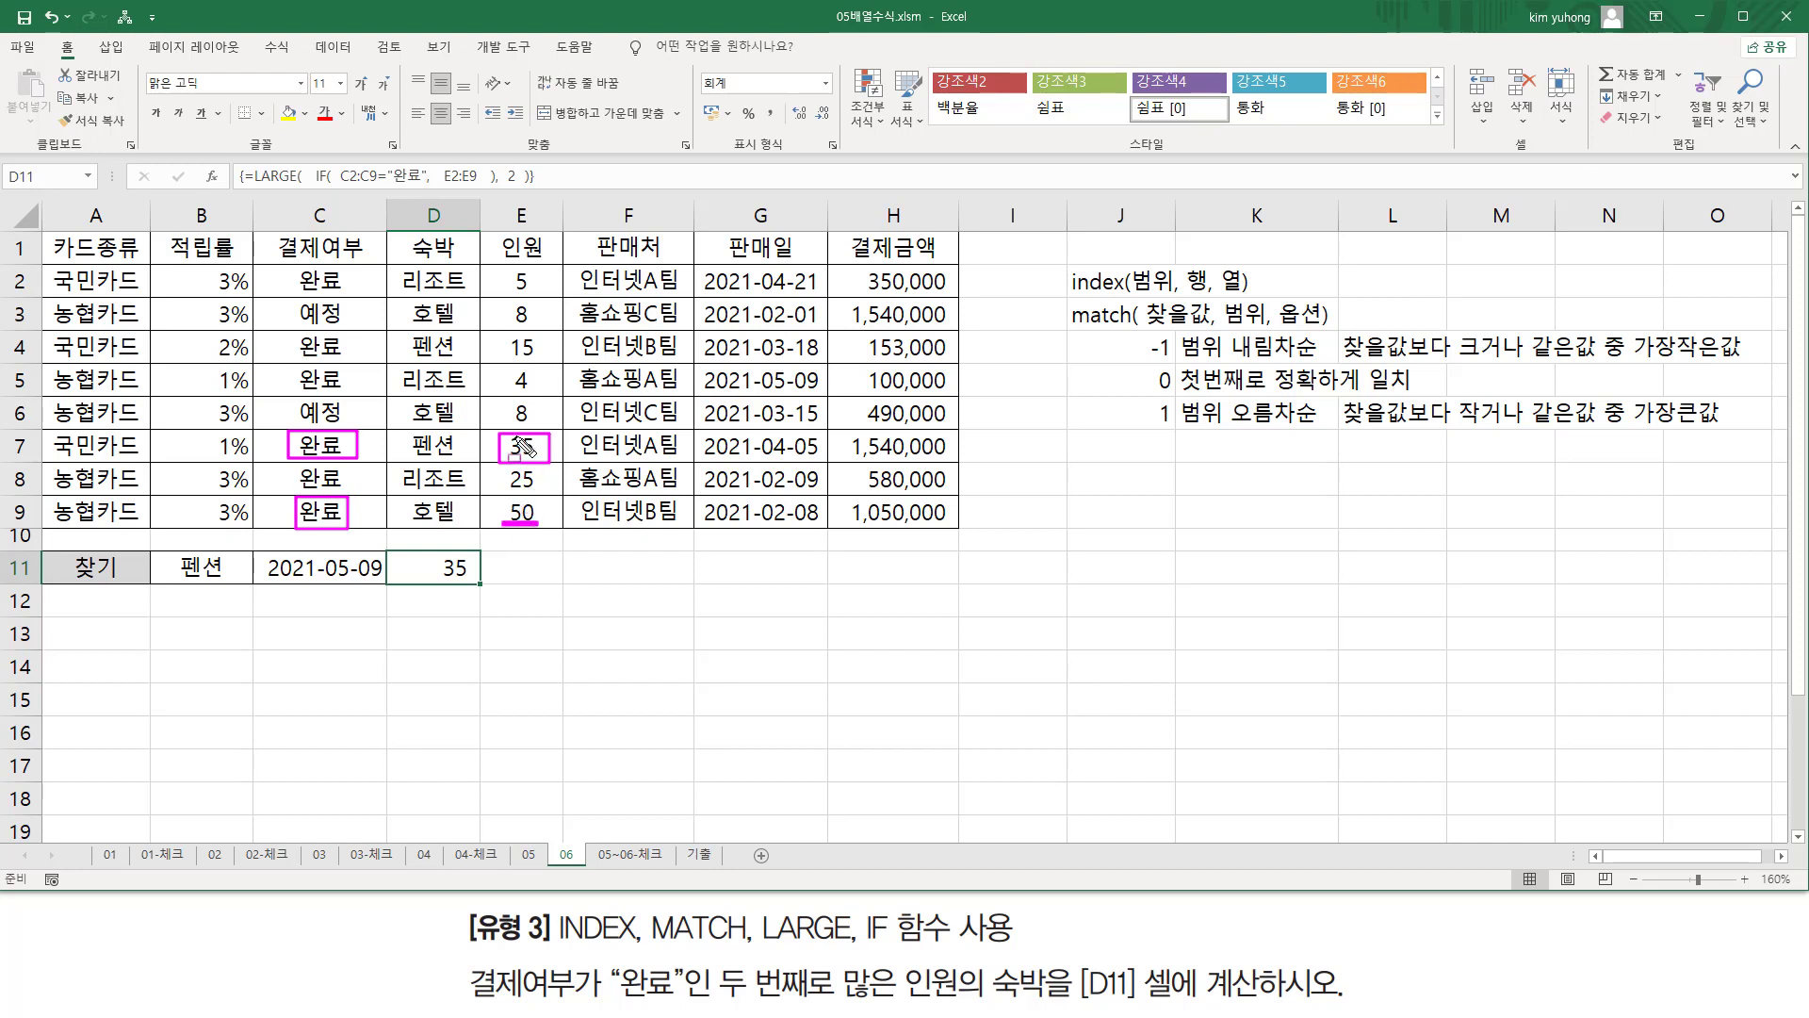
key("Escape")
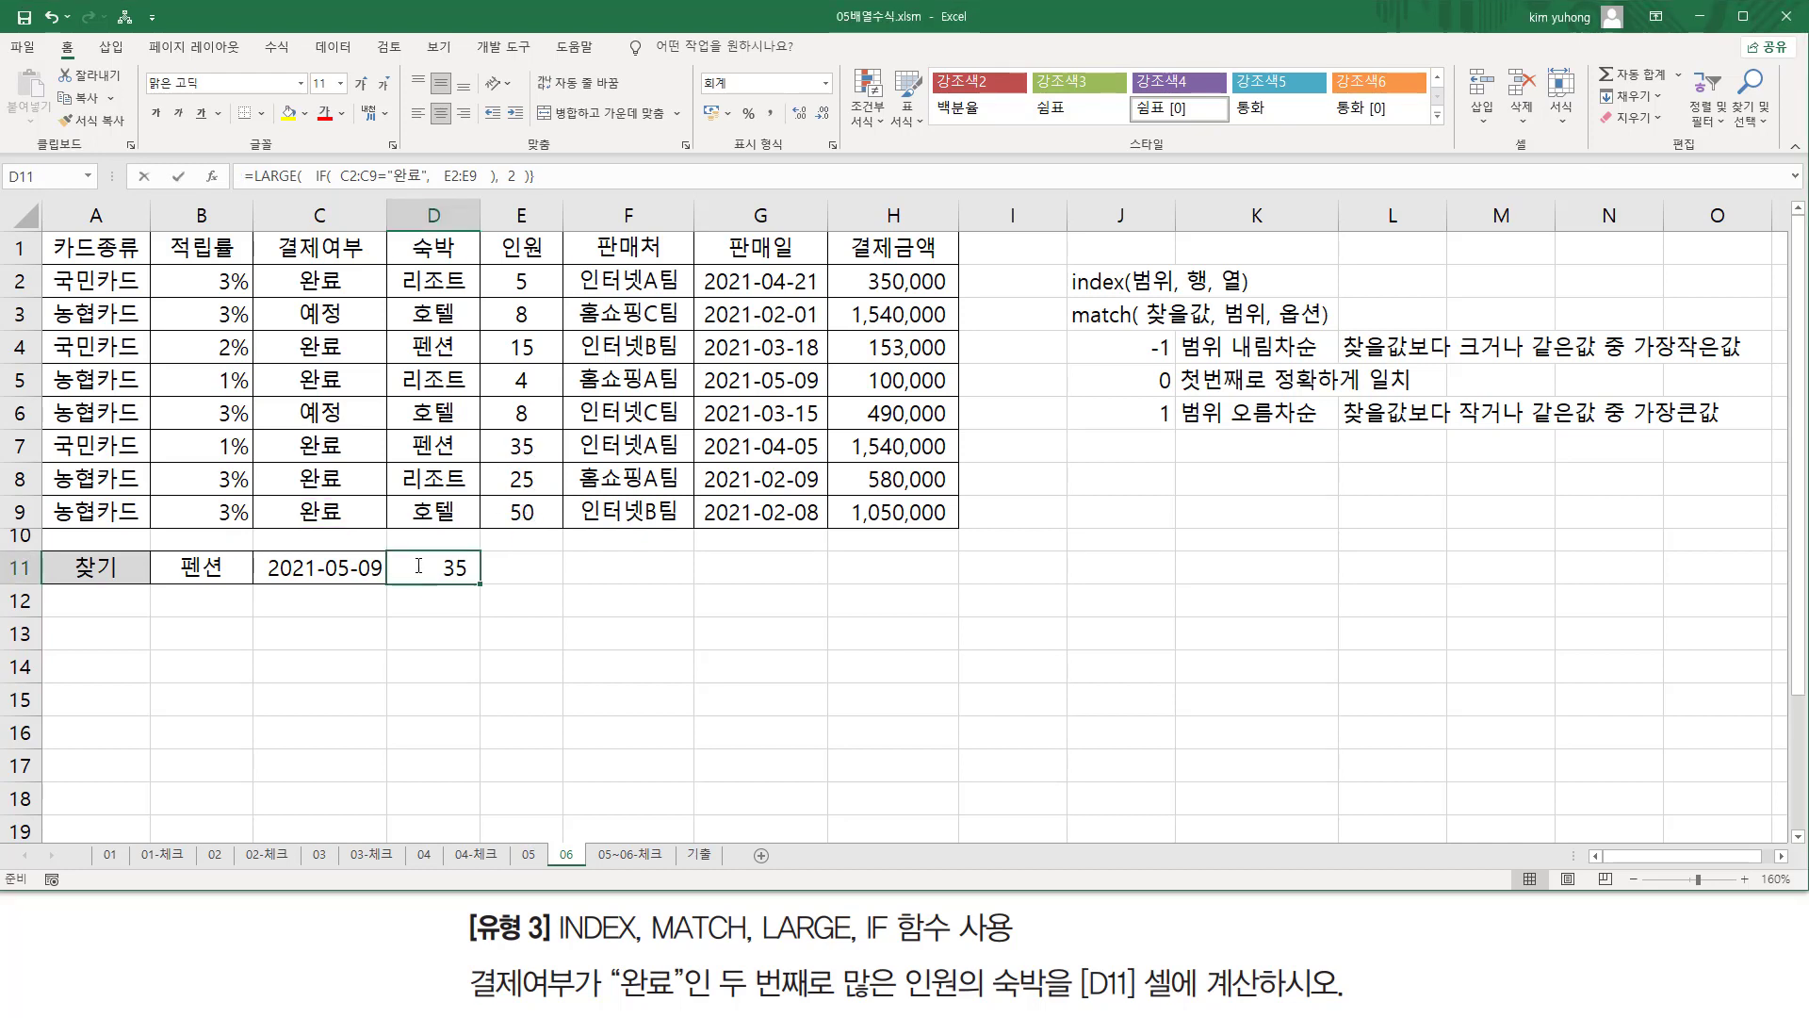
Copy the LARGE formula from D11 into H11 as plain text with a leading apostrophe, keeping D11 as an array formula
double_click(415, 568)
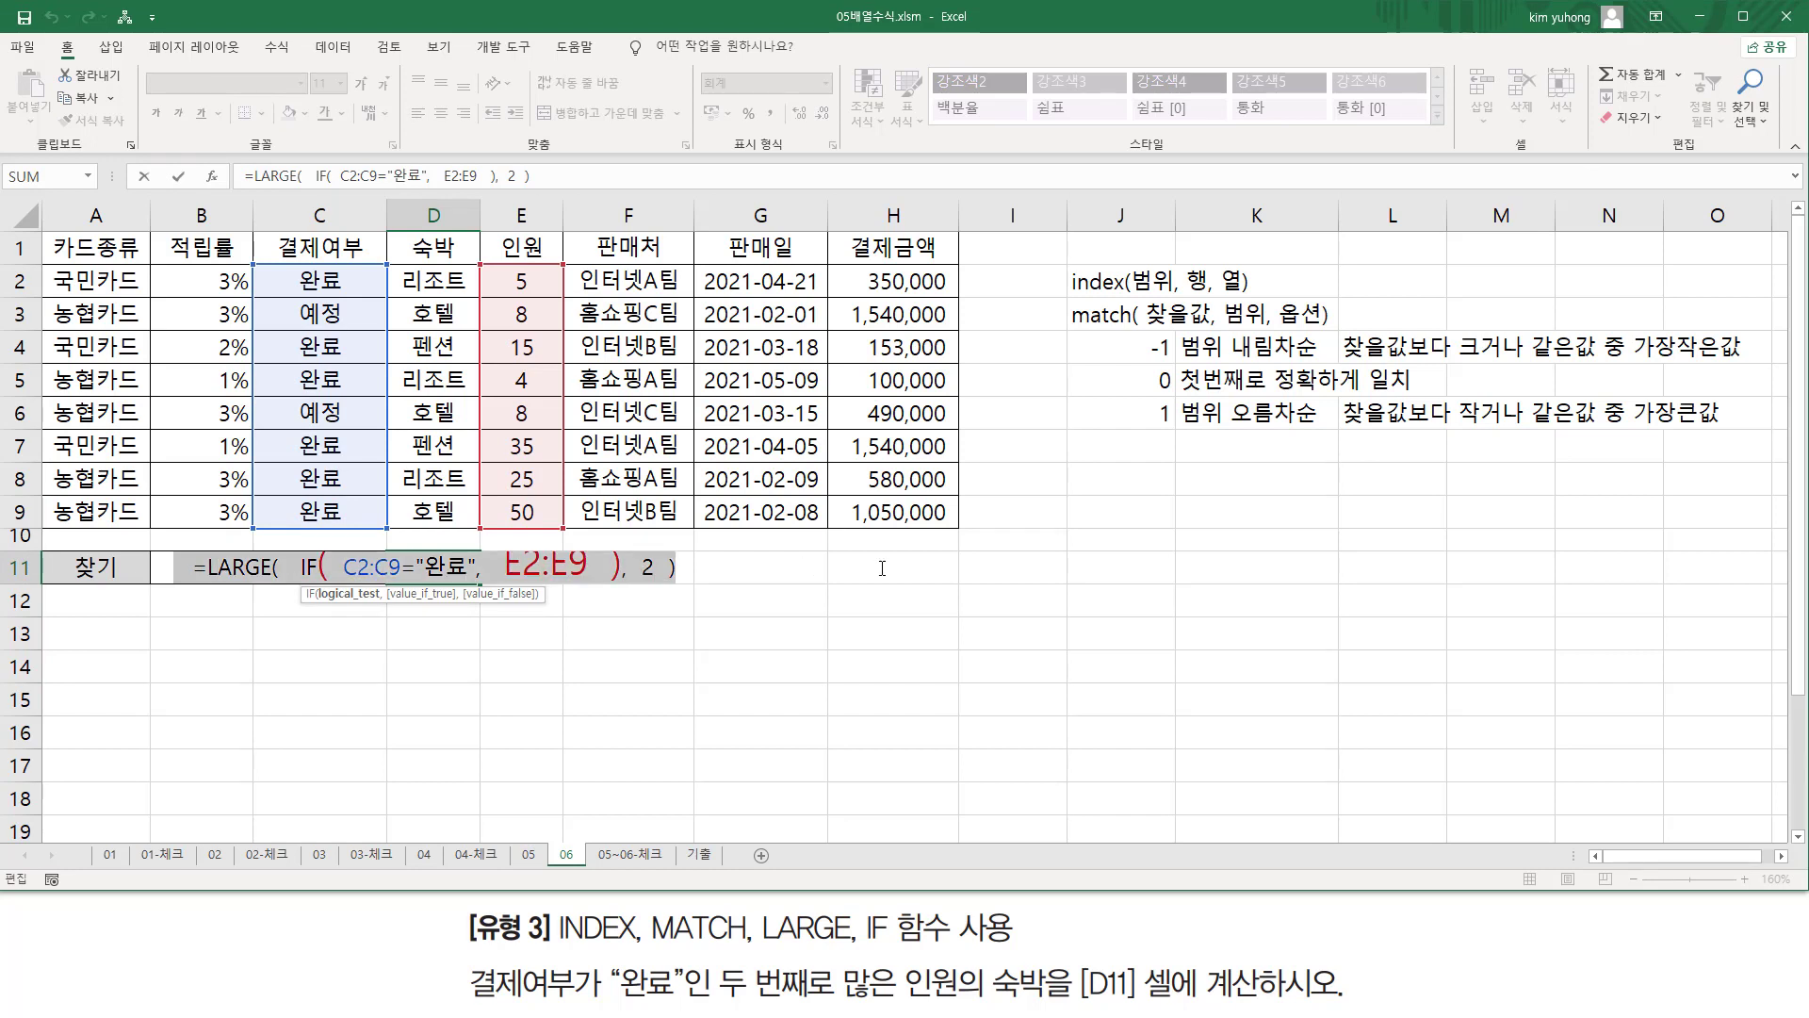
key("ctrl+shift+Return")
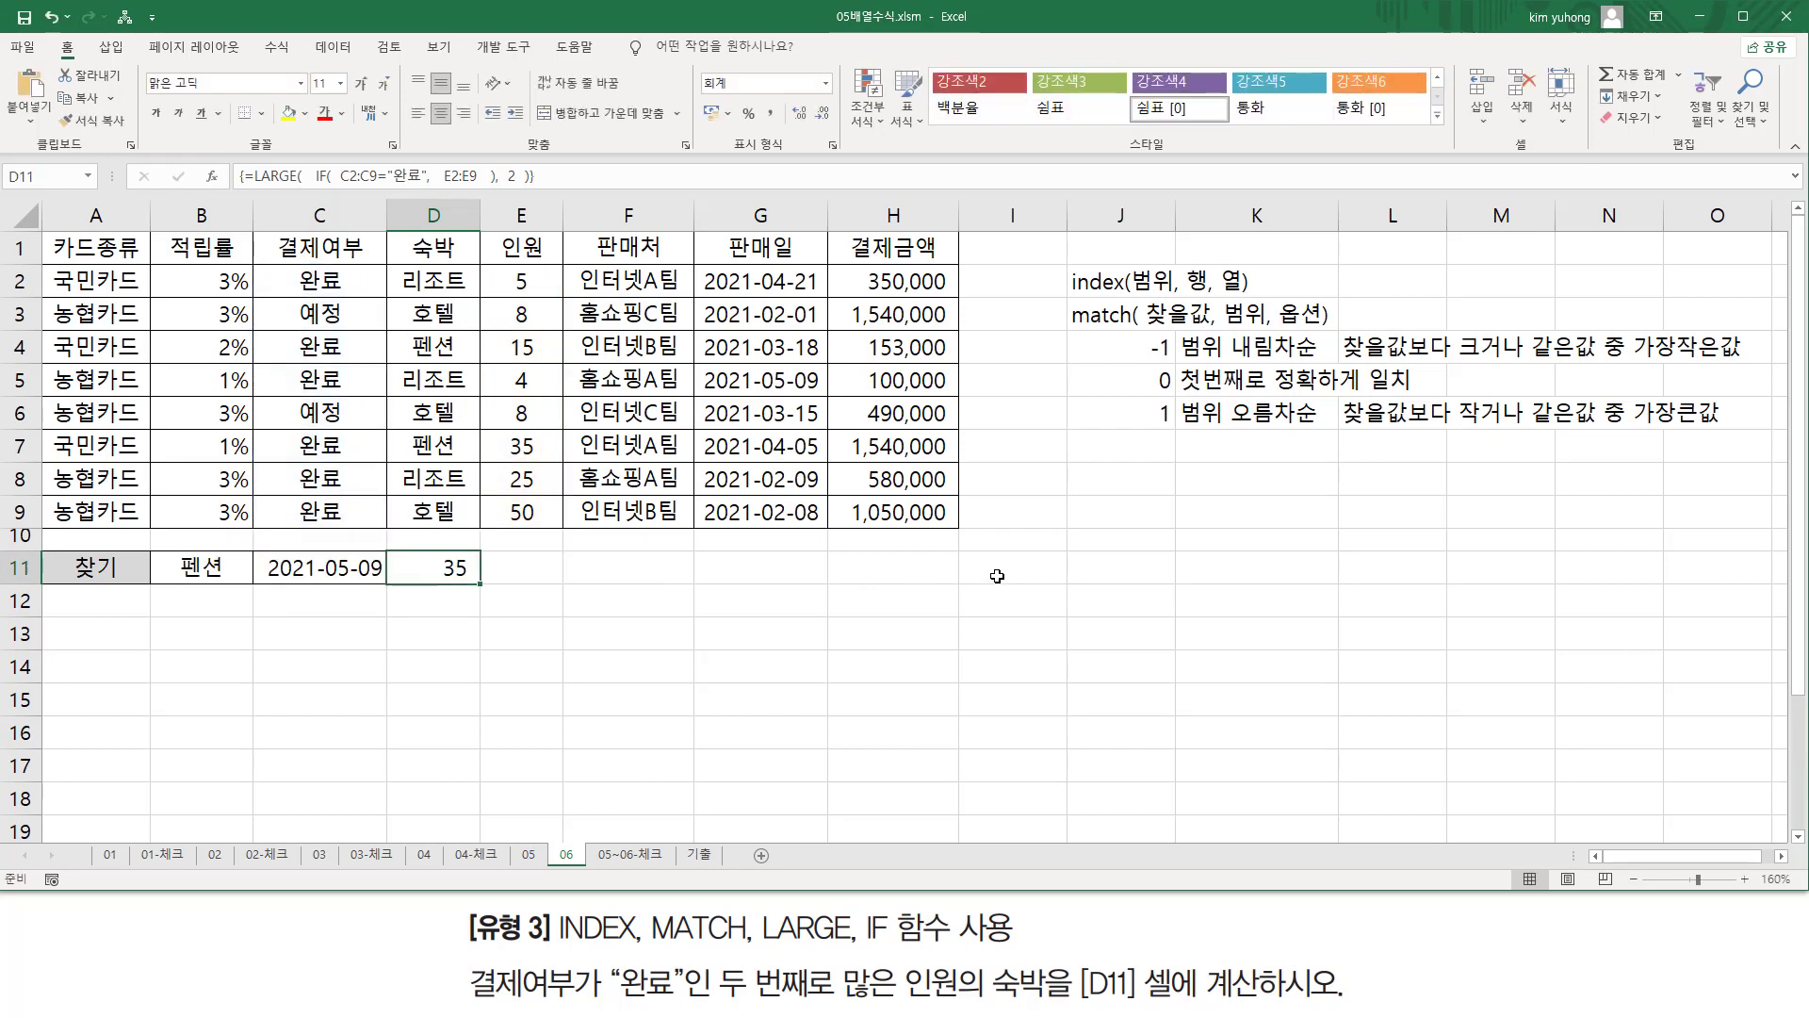
left_click(889, 574)
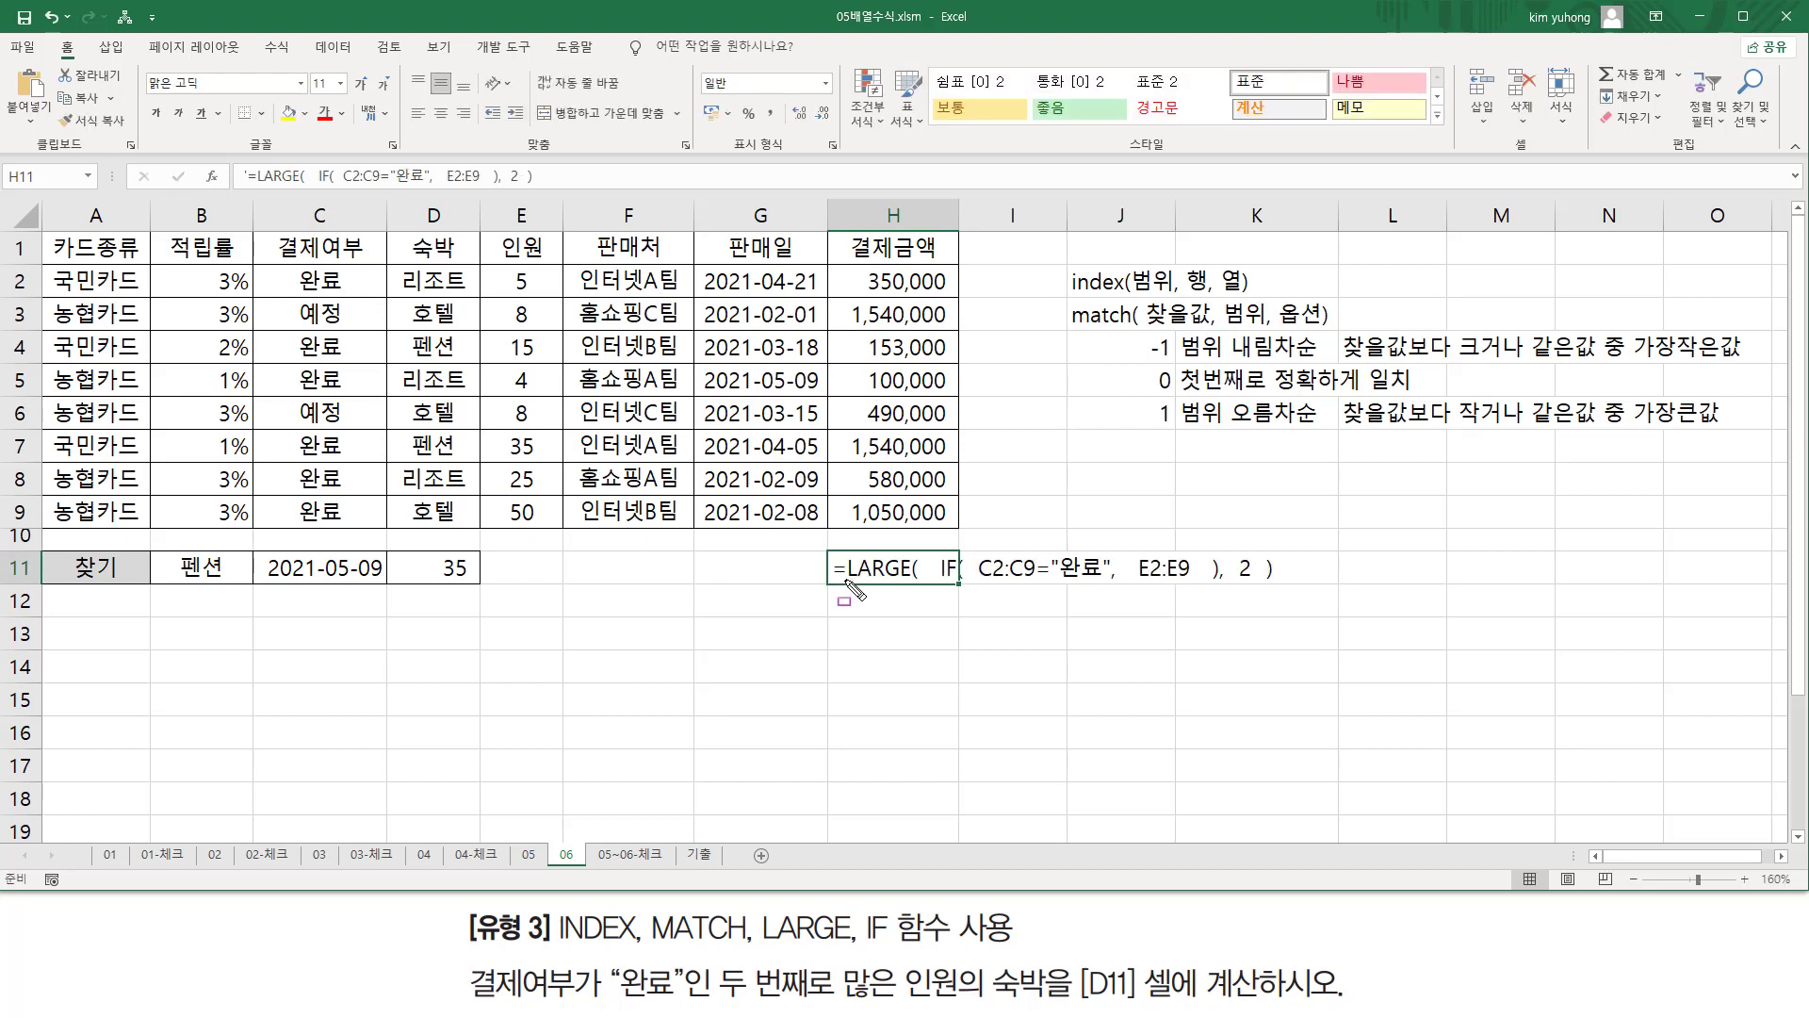
left_click_drag(845, 580, 1276, 551)
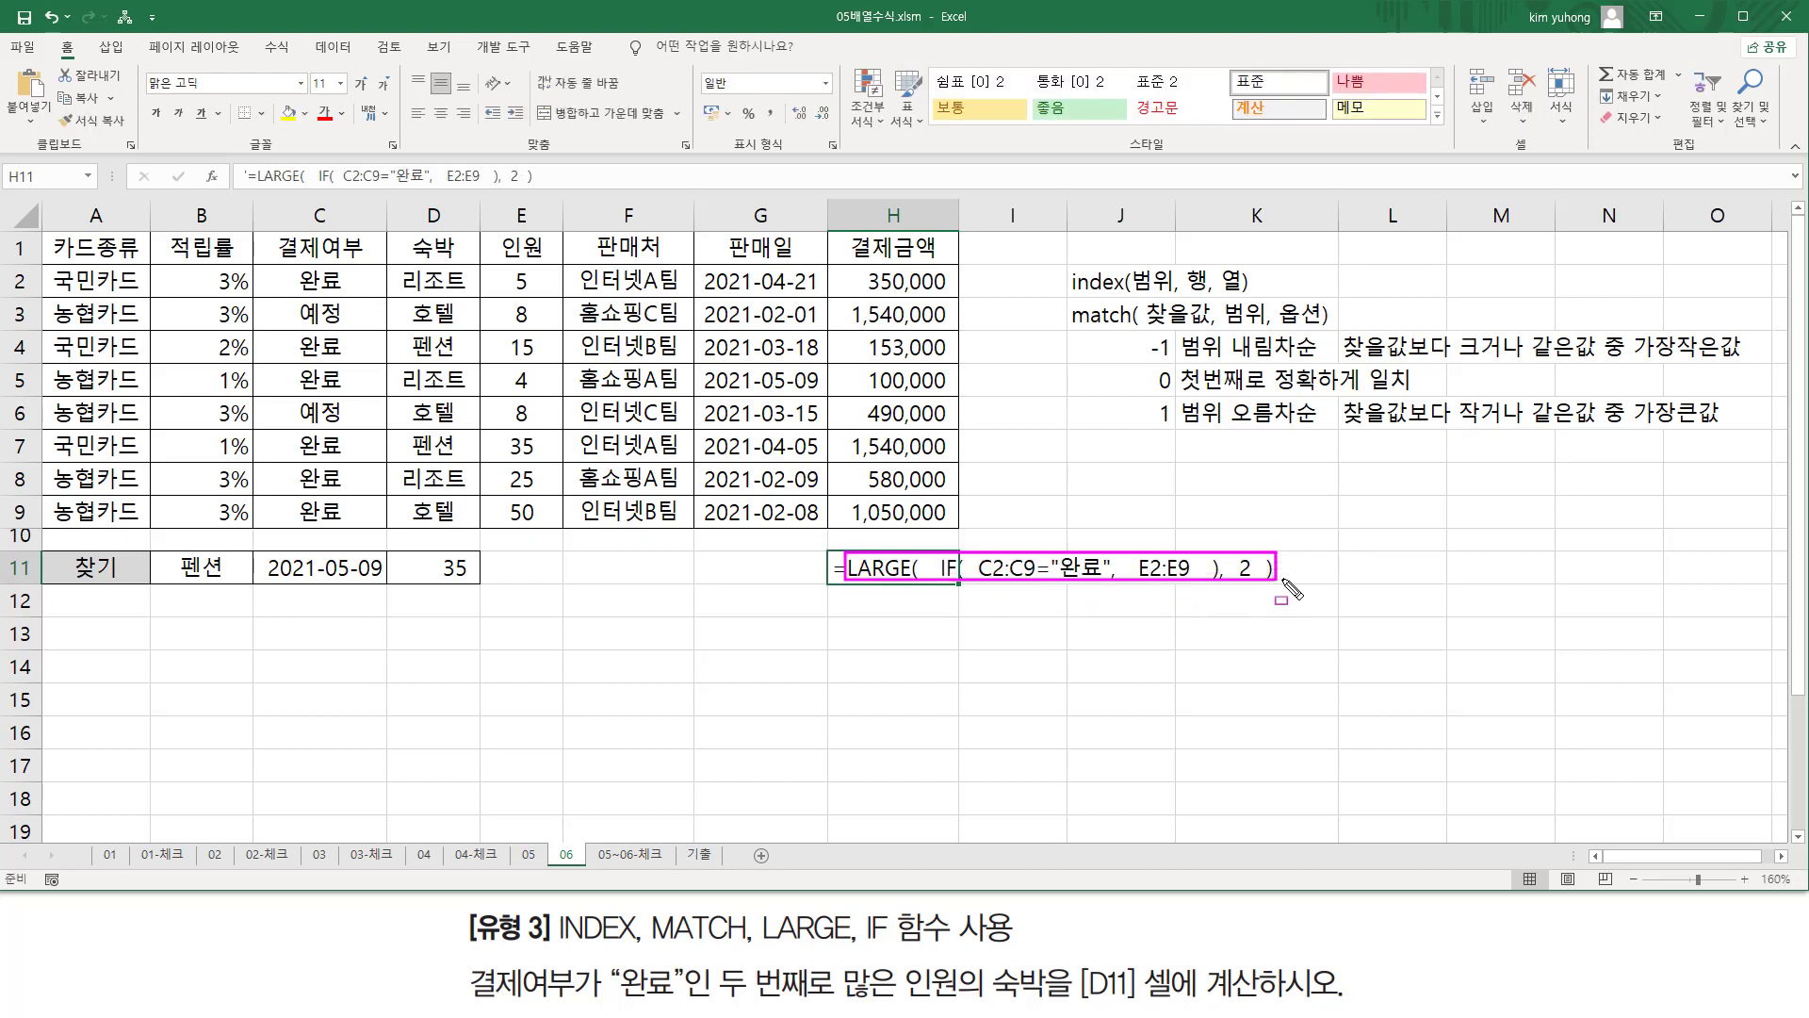
left_click_drag(488, 266, 547, 524)
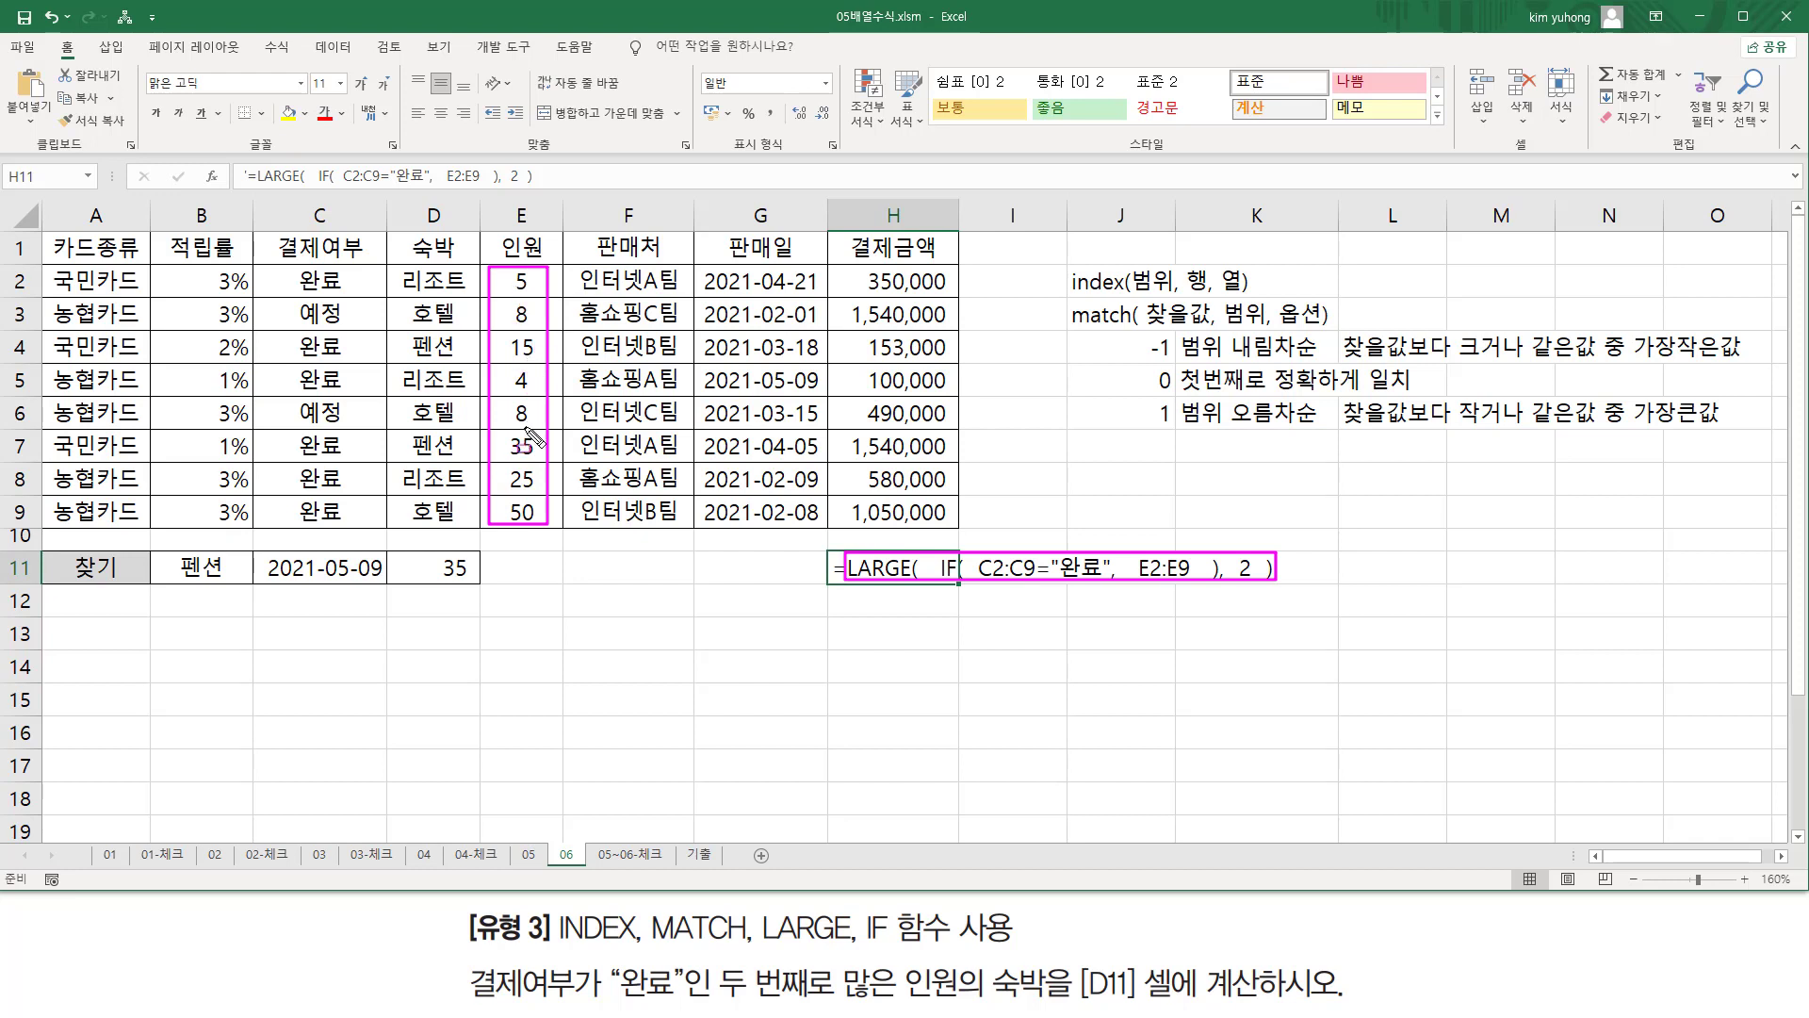
left_click_drag(1069, 324, 1144, 325)
key("Escape")
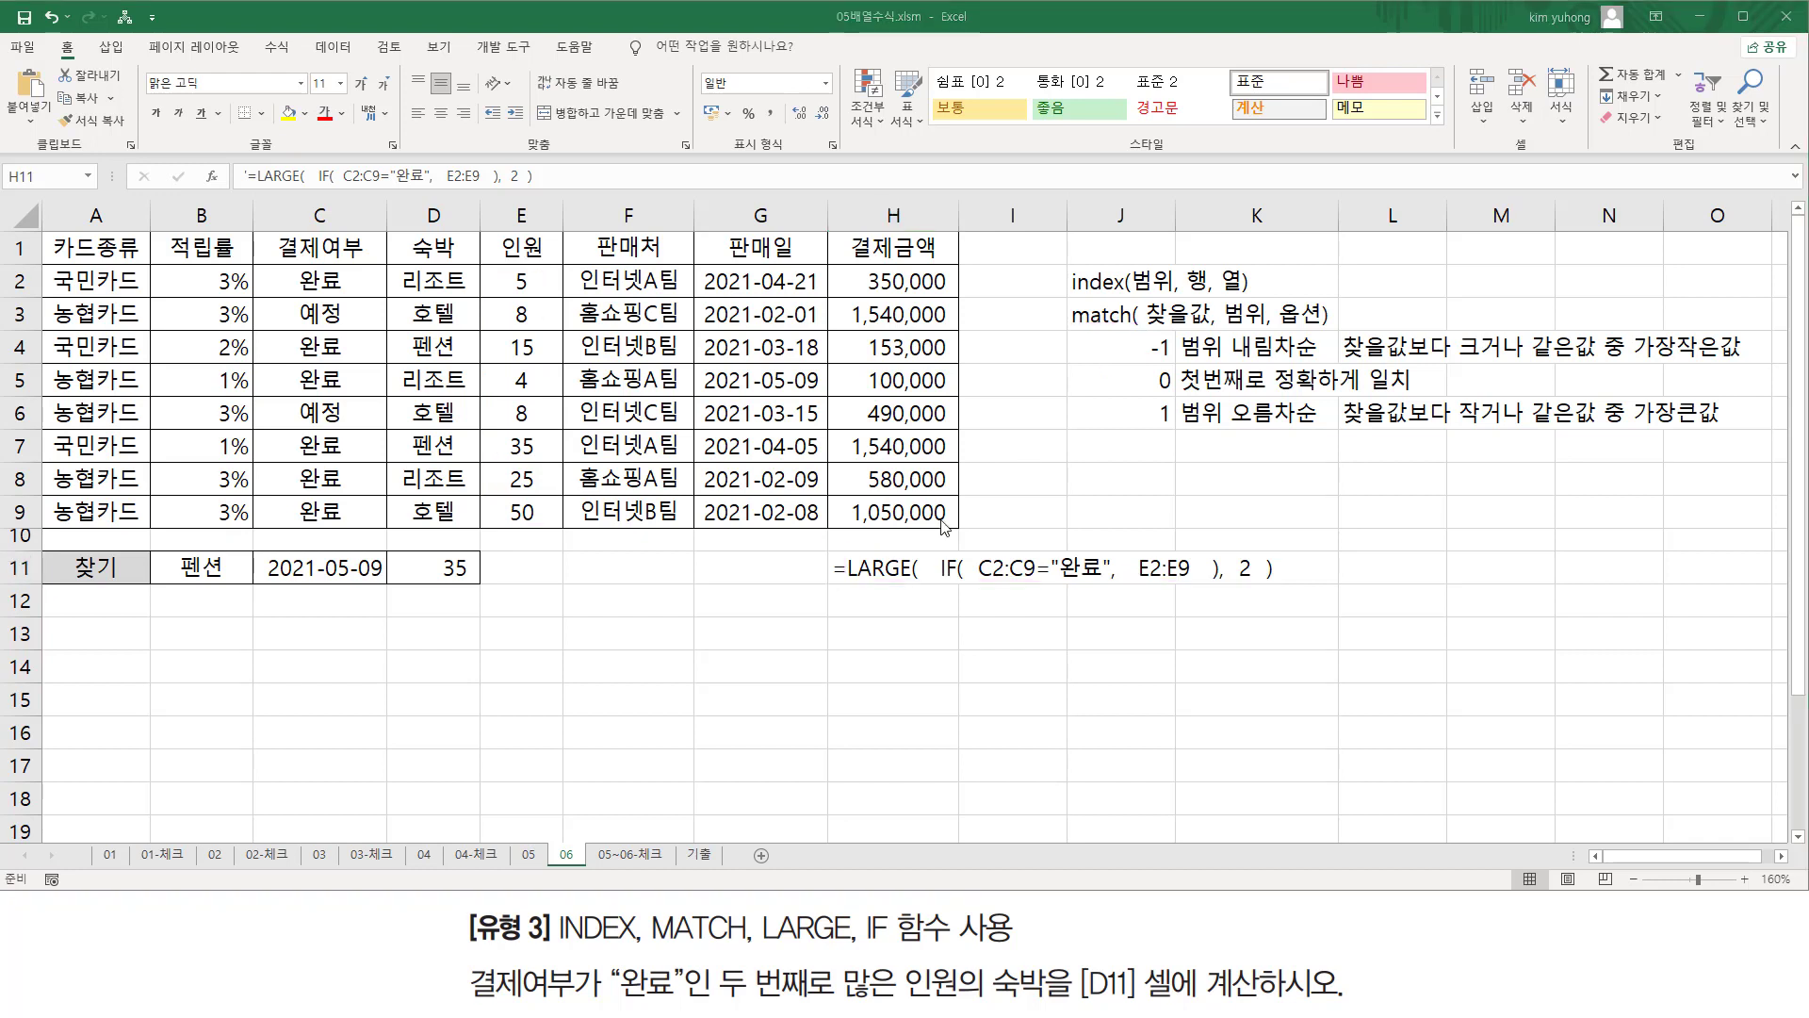
Edit the formula text in H11 to wrap the LARGE expression in MATCH as its lookup value, followed by a comma
double_click(853, 570)
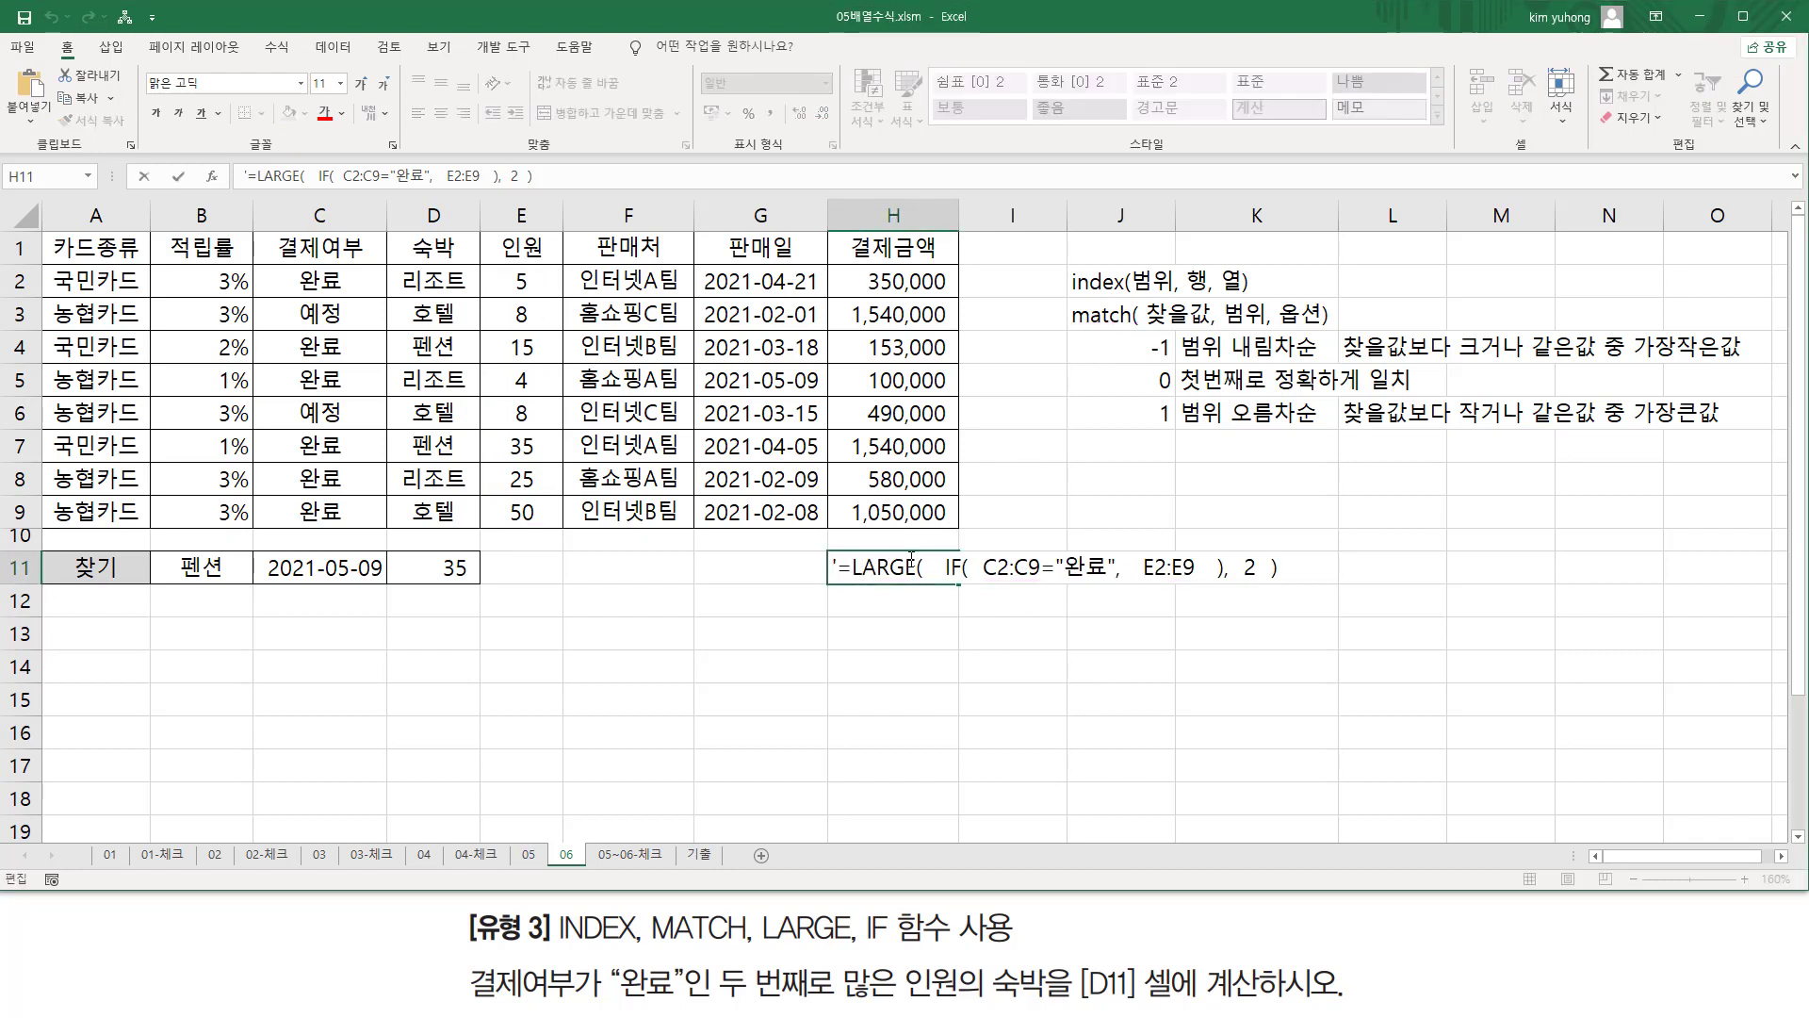
type("ma")
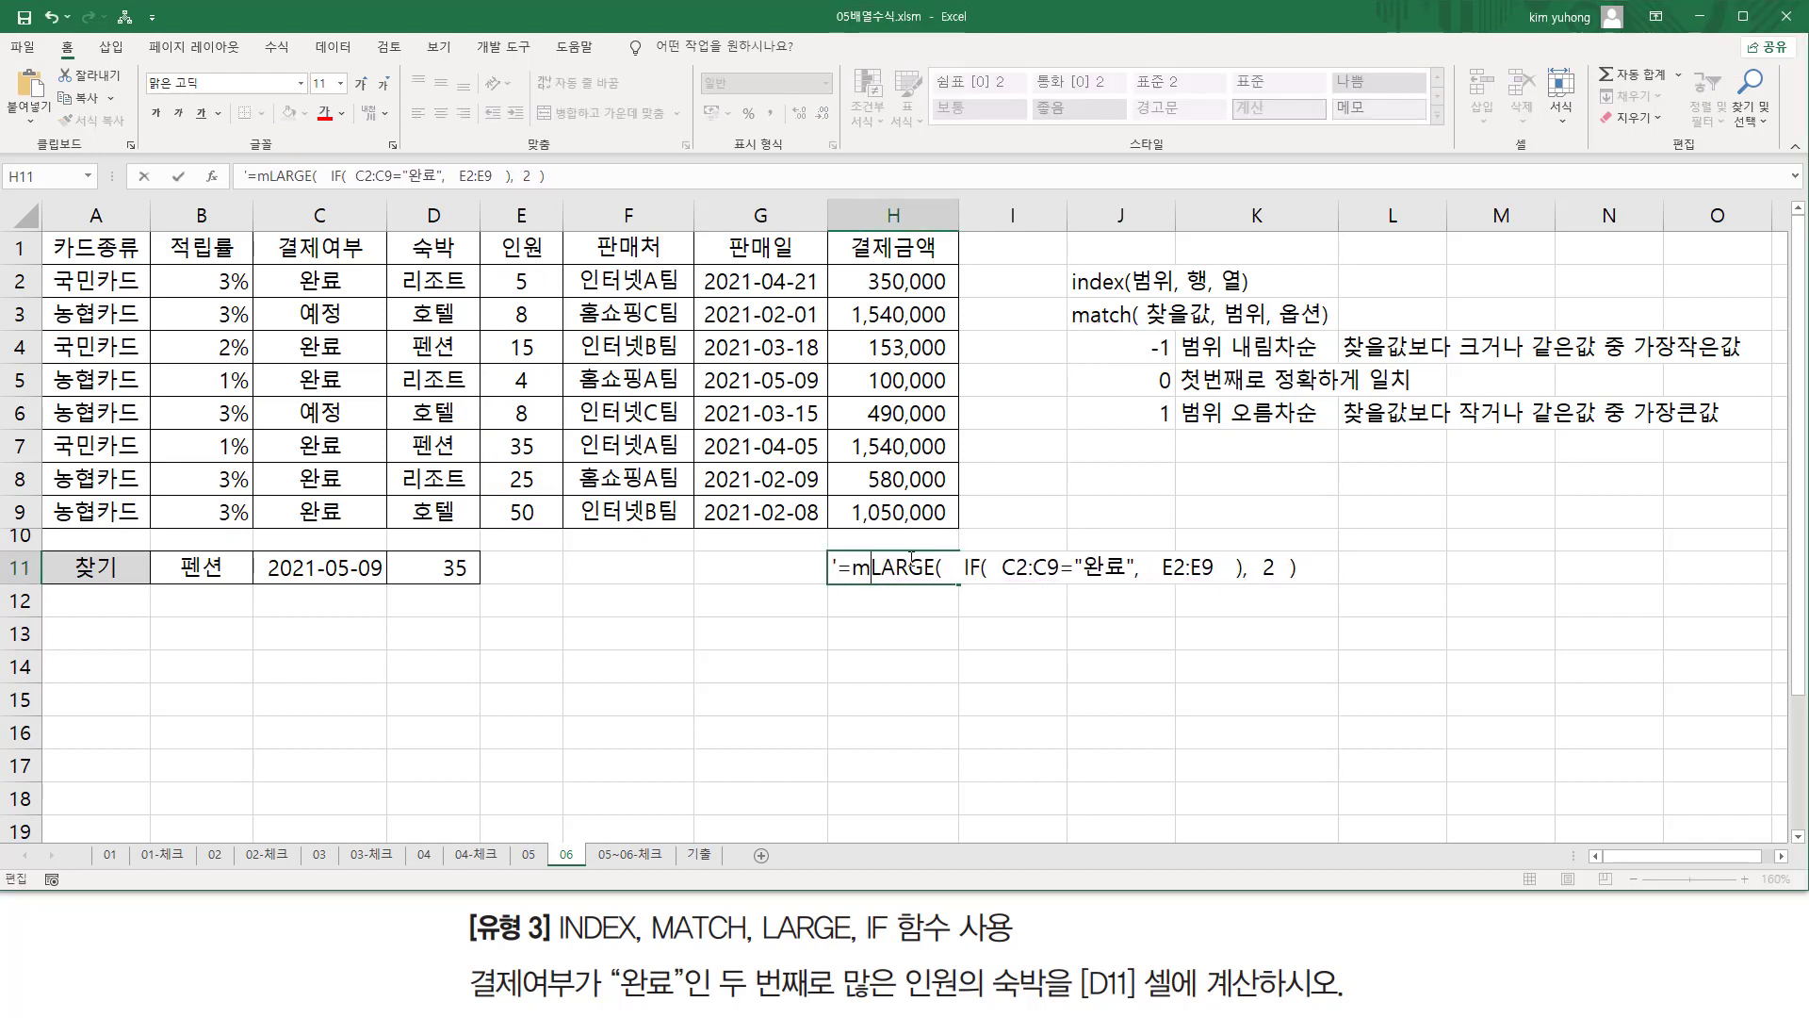
type("tch(")
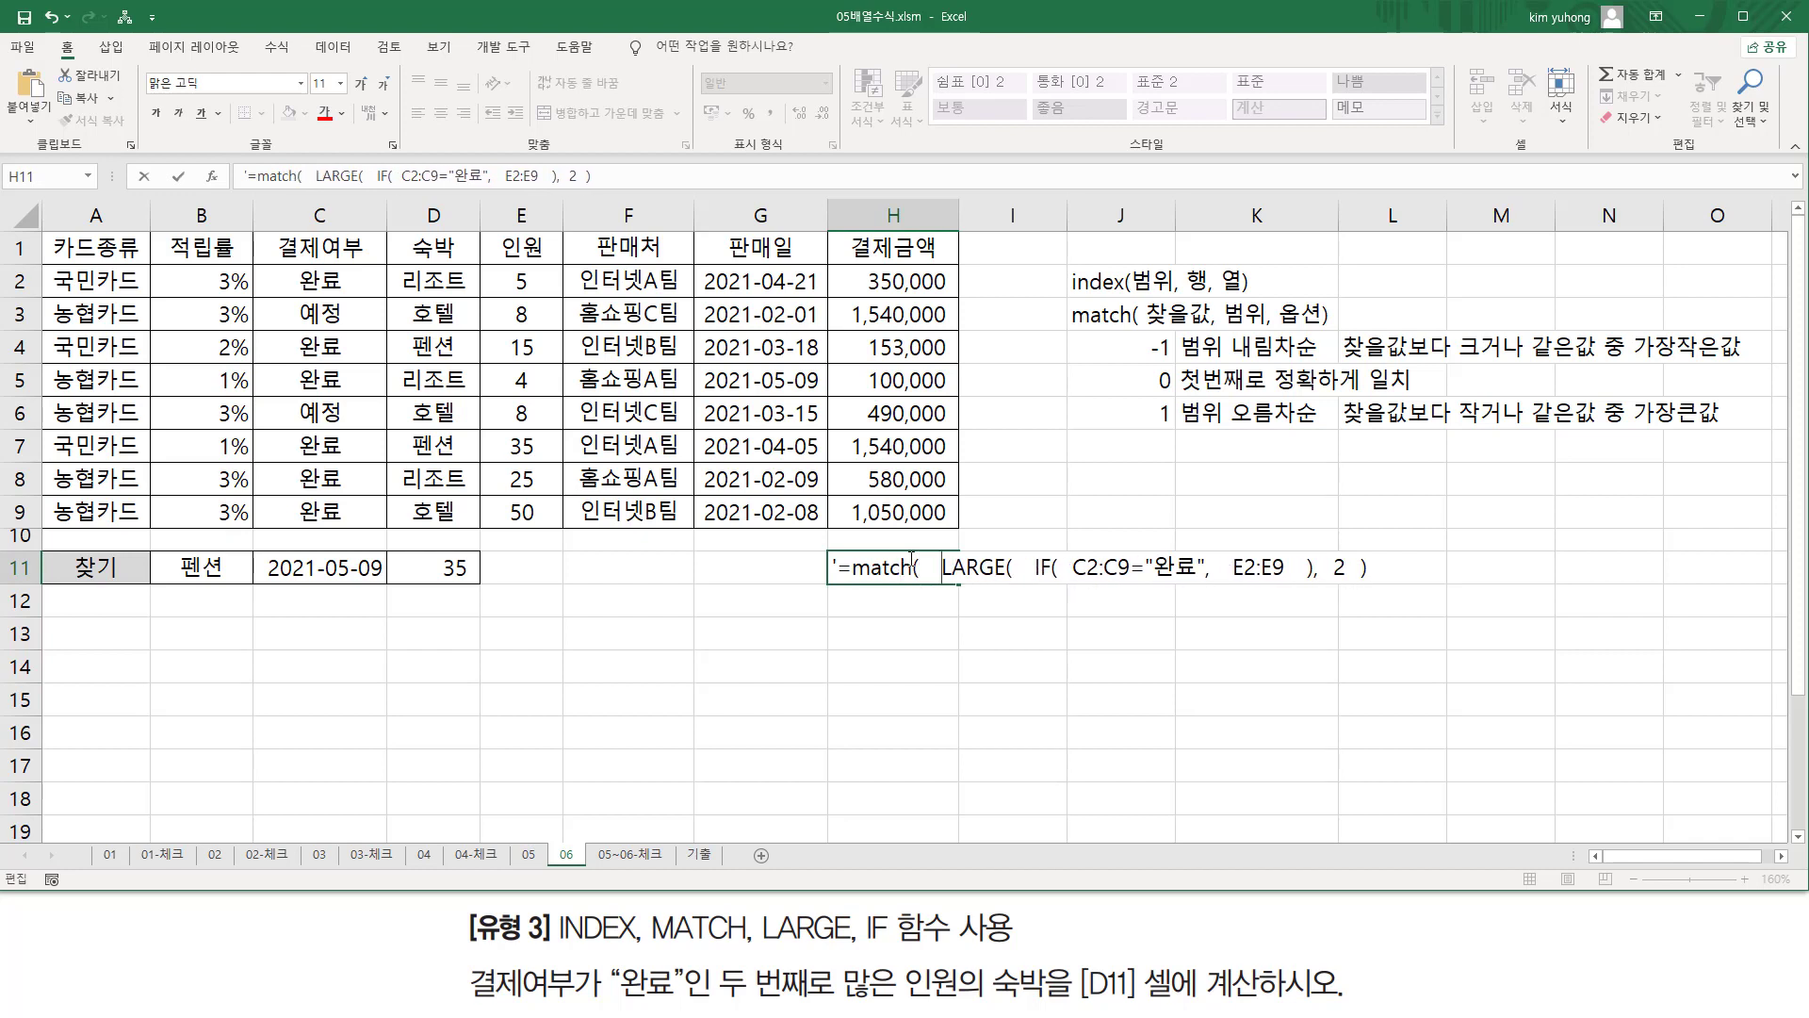
key("shift+End")
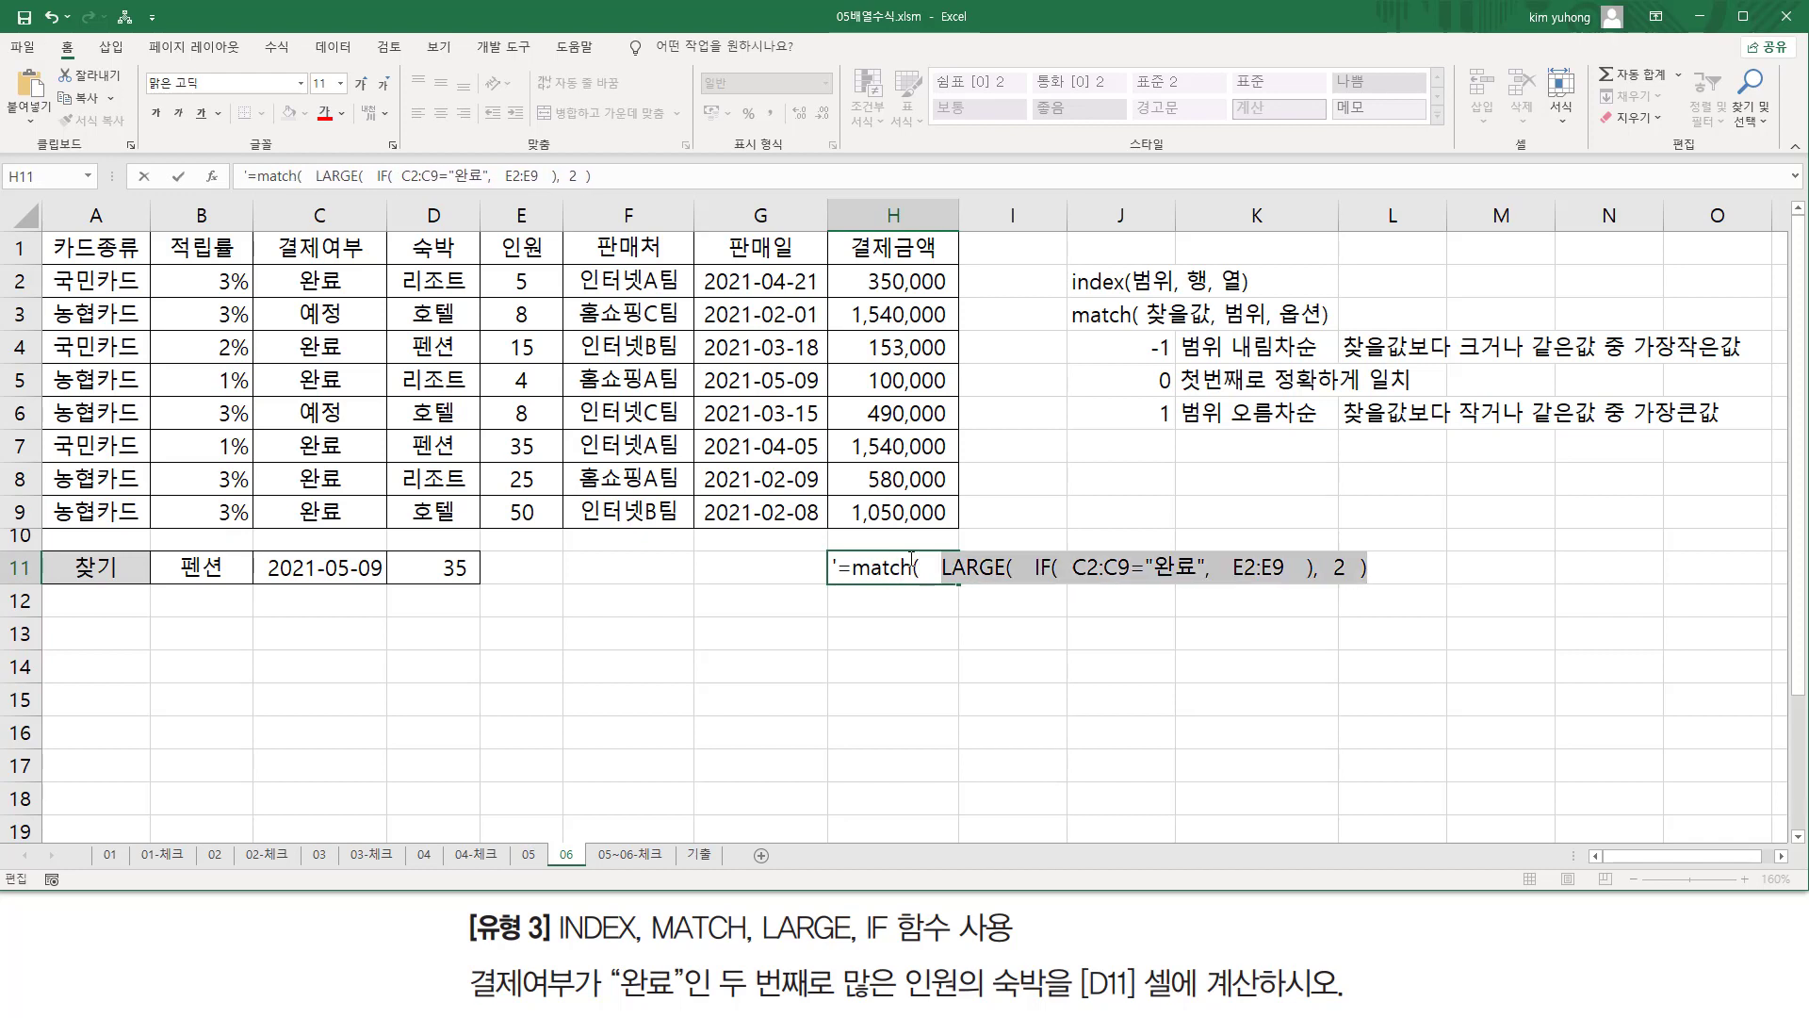
key("End")
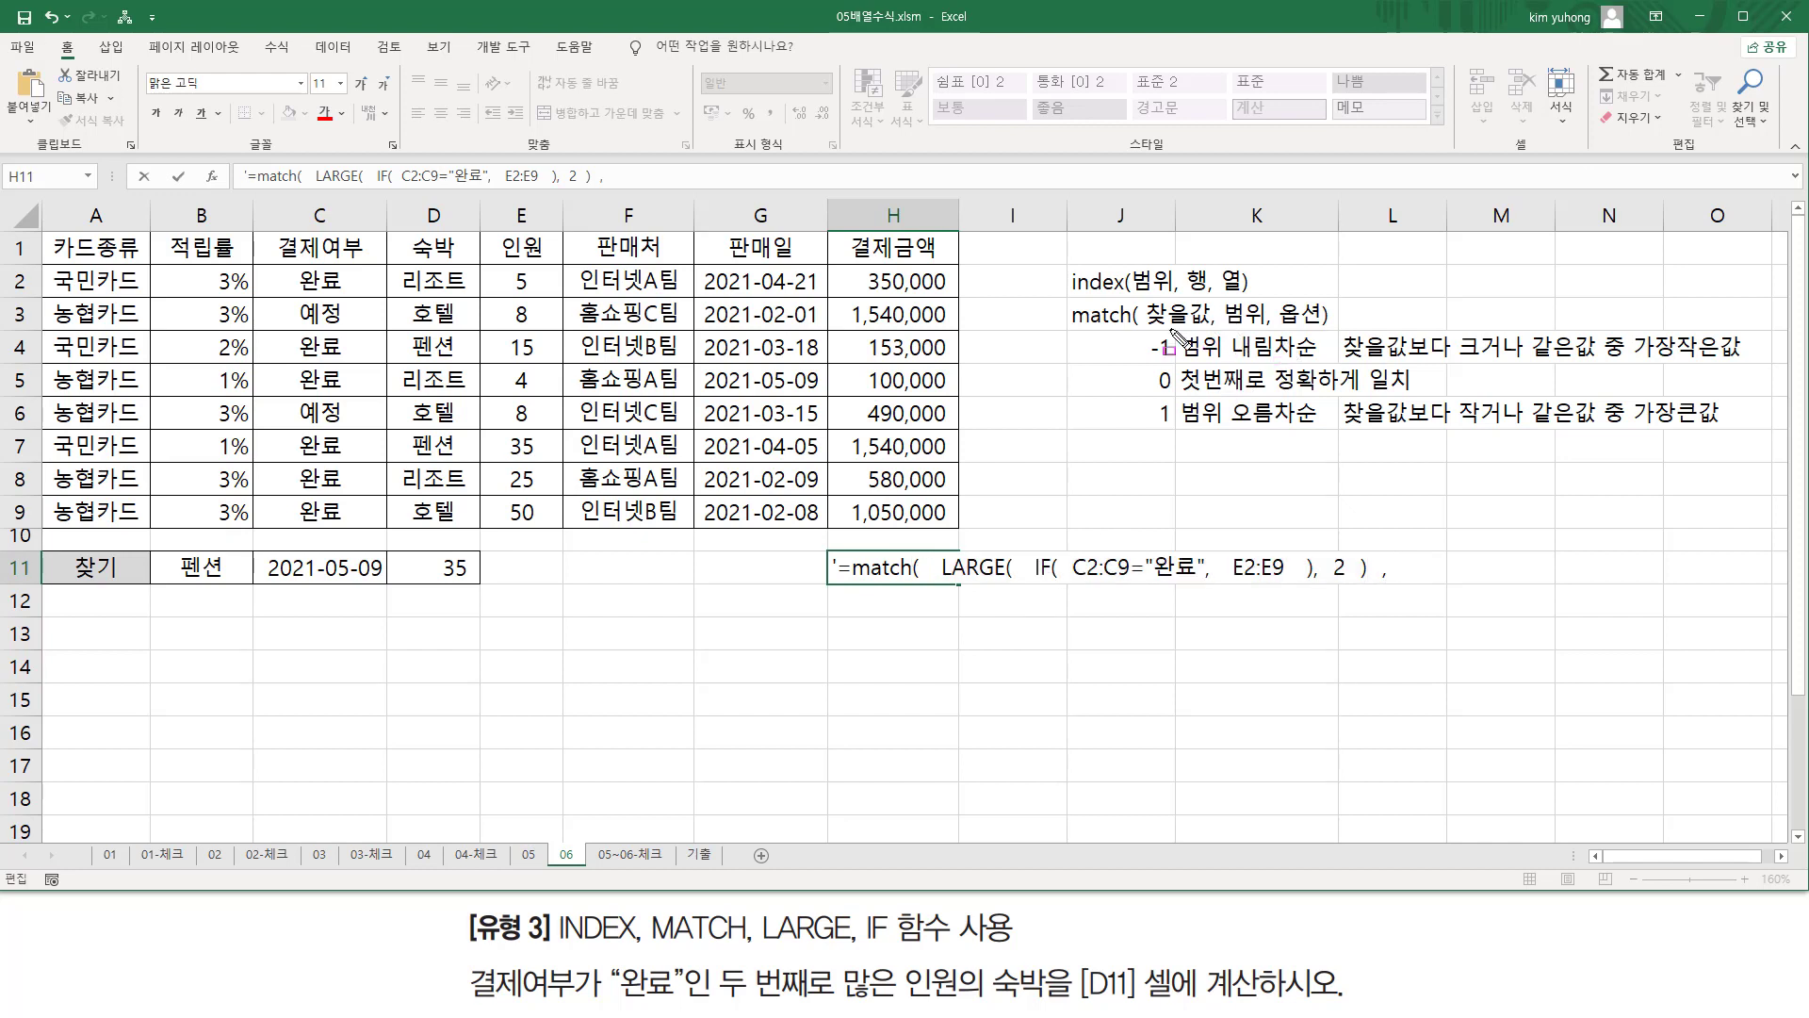
left_click_drag(1225, 295, 1266, 332)
mouse_move(1070, 540)
left_mouse_down()
mouse_move(1173, 589)
mouse_move(1288, 592)
left_mouse_up()
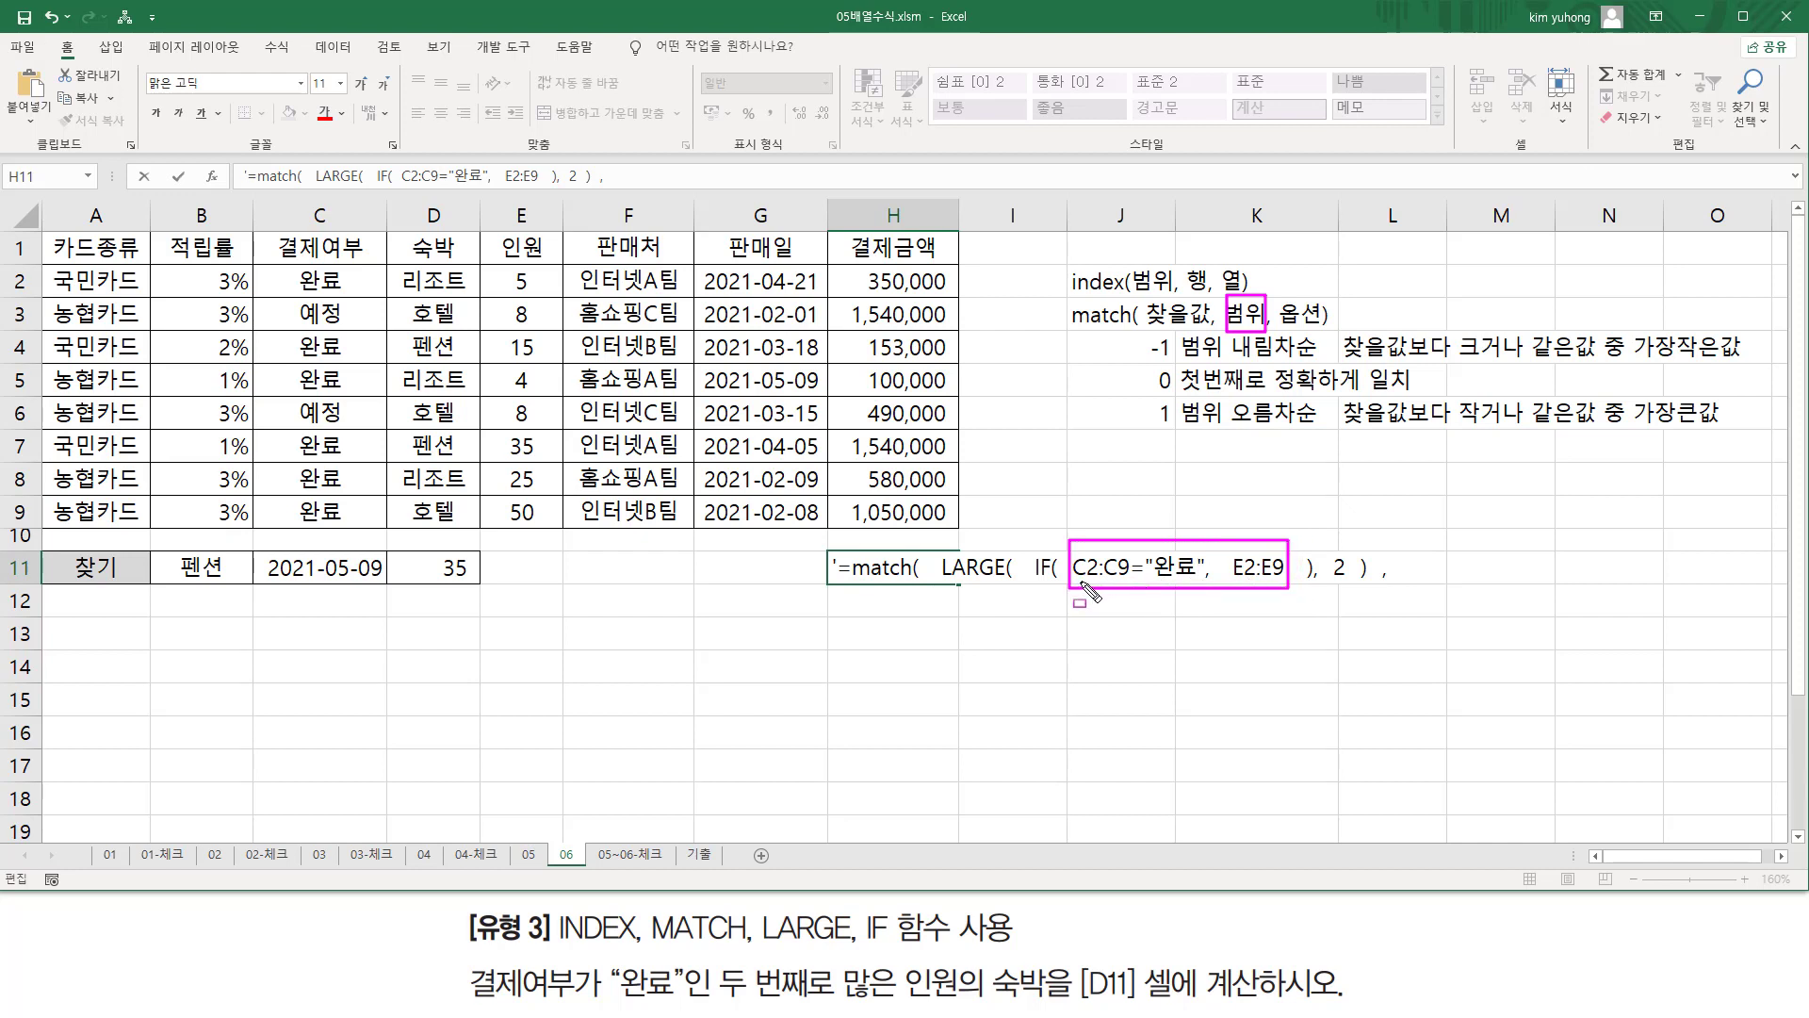
left_click_drag(1079, 581, 1280, 582)
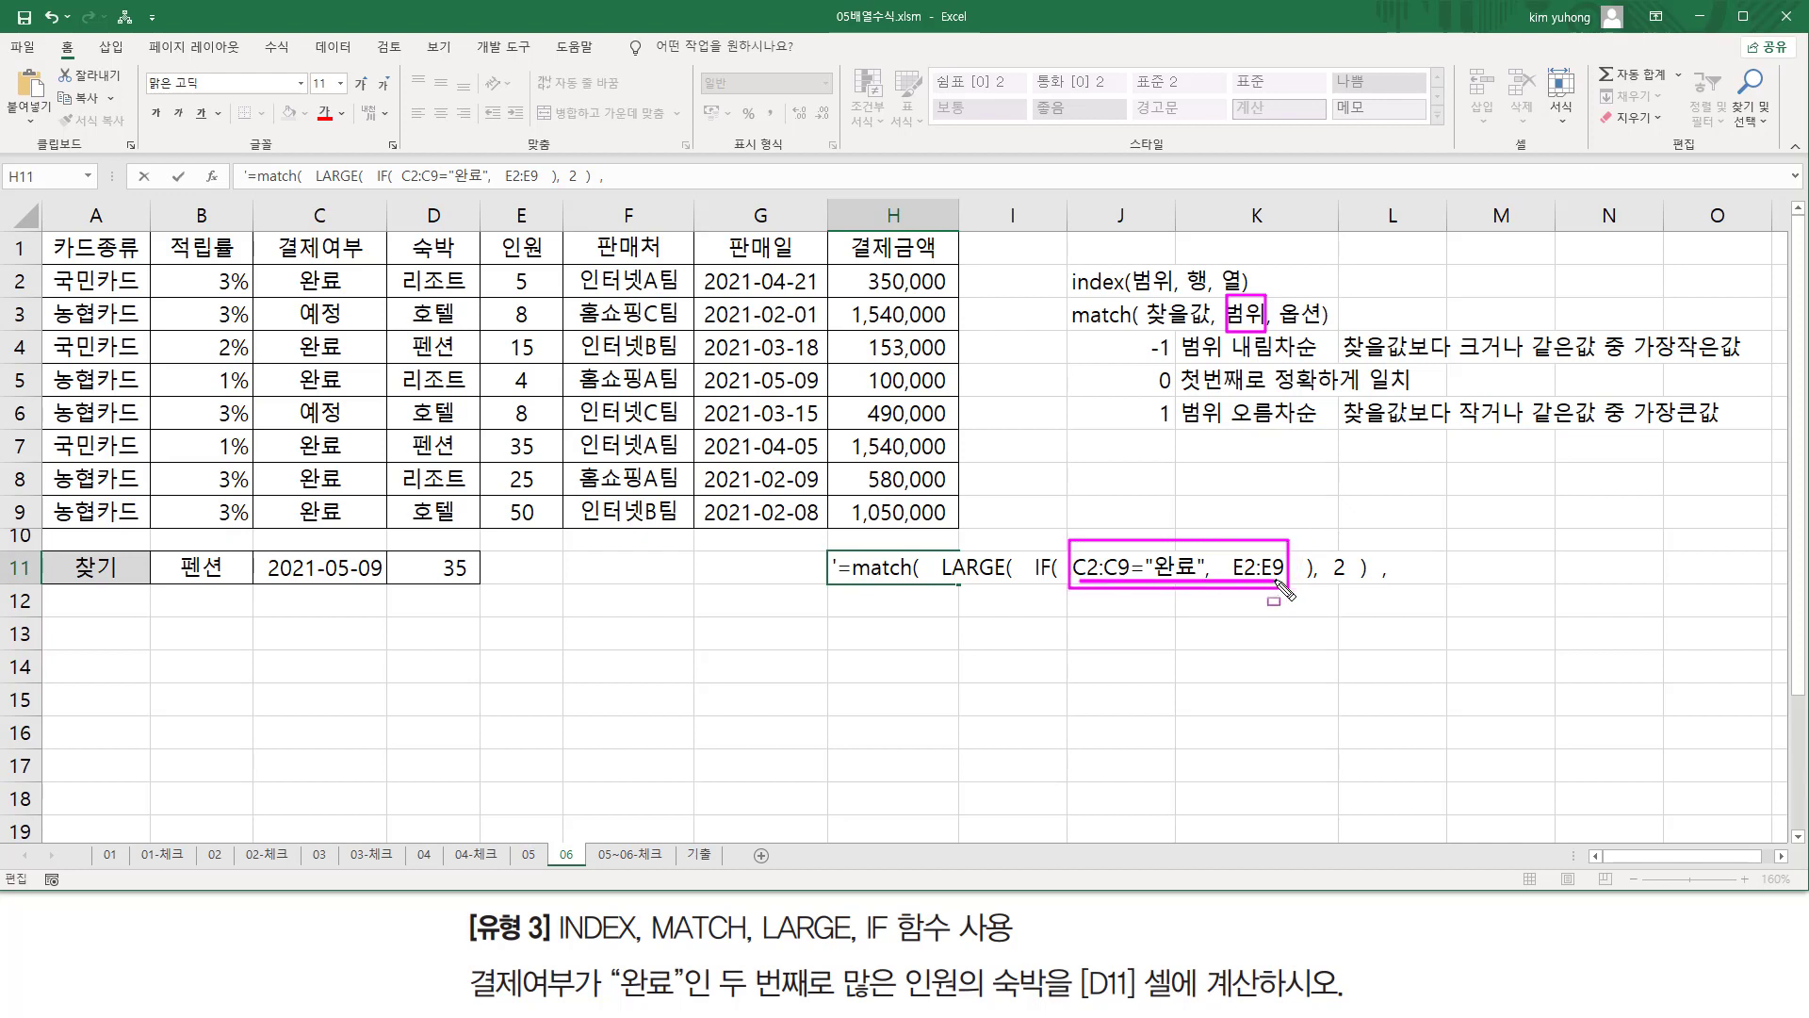
key("Escape")
Add (C2:C9="완료")*E2:E9 as MATCH's lookup array in H11, reusing the condition and range from the IF
left_click_drag(1073, 567, 1293, 567)
key("ctrl+c")
left_click(1428, 566)
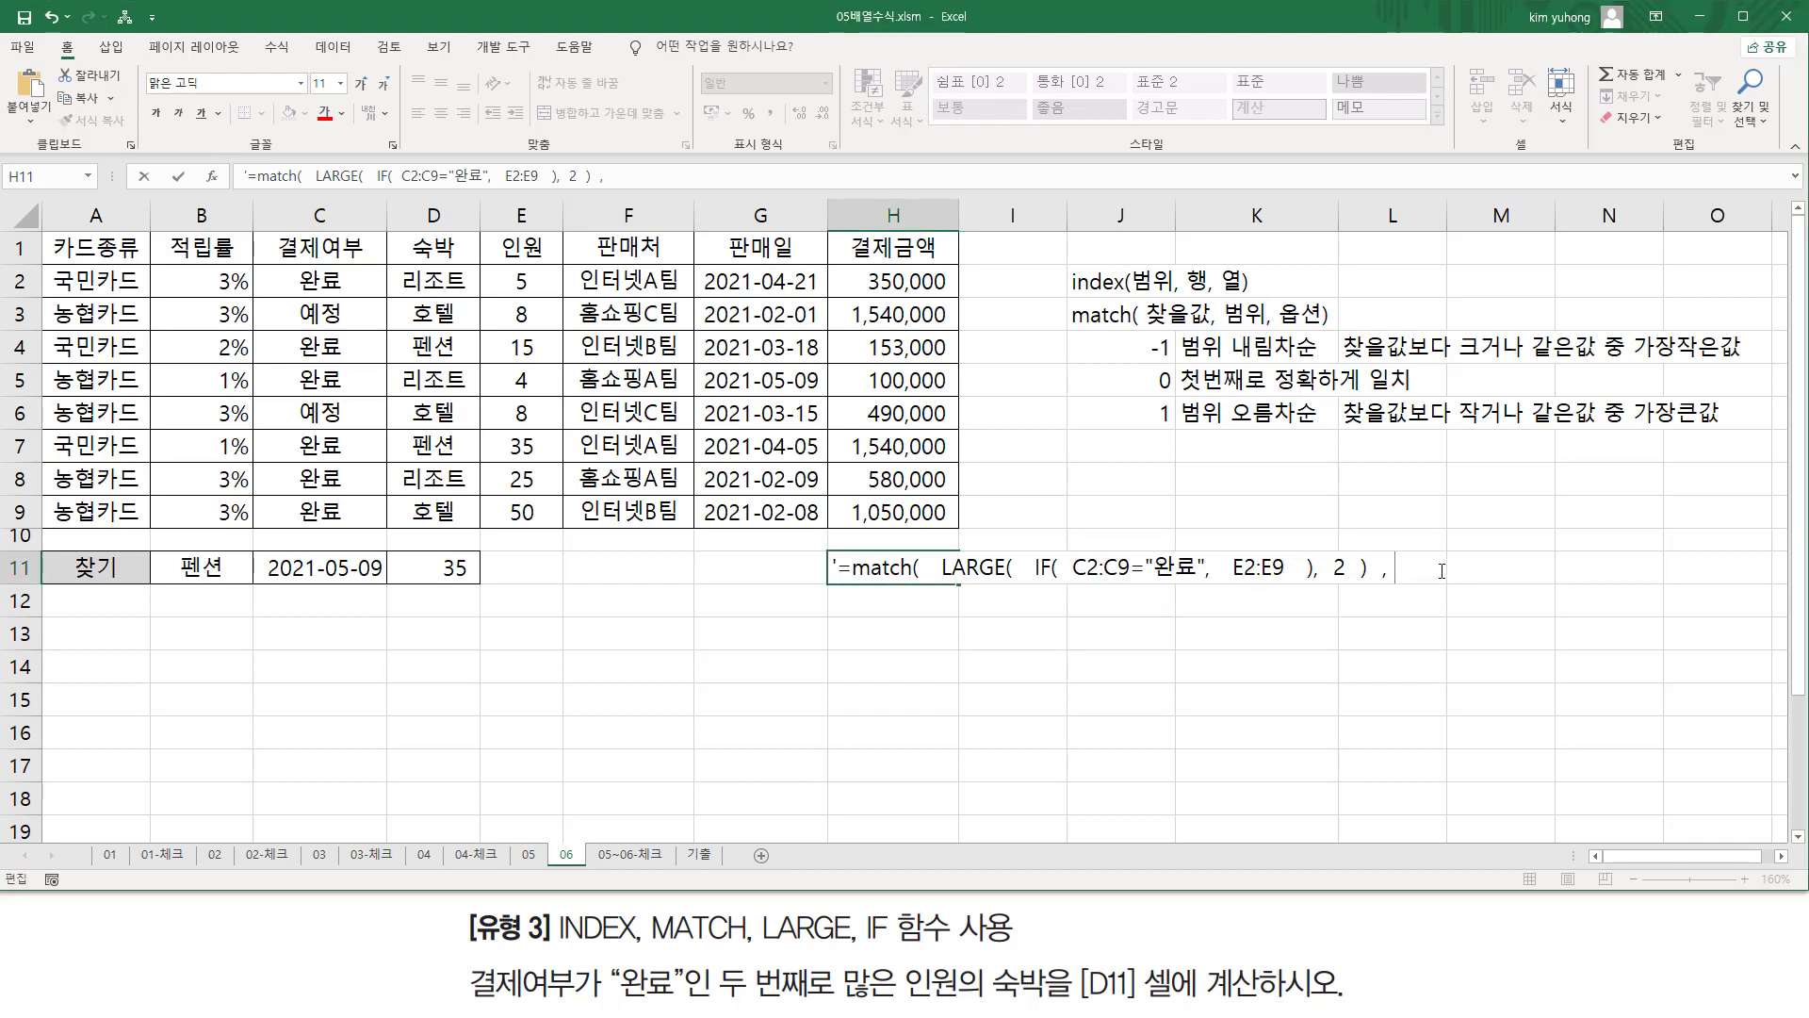
key("ctrl+v")
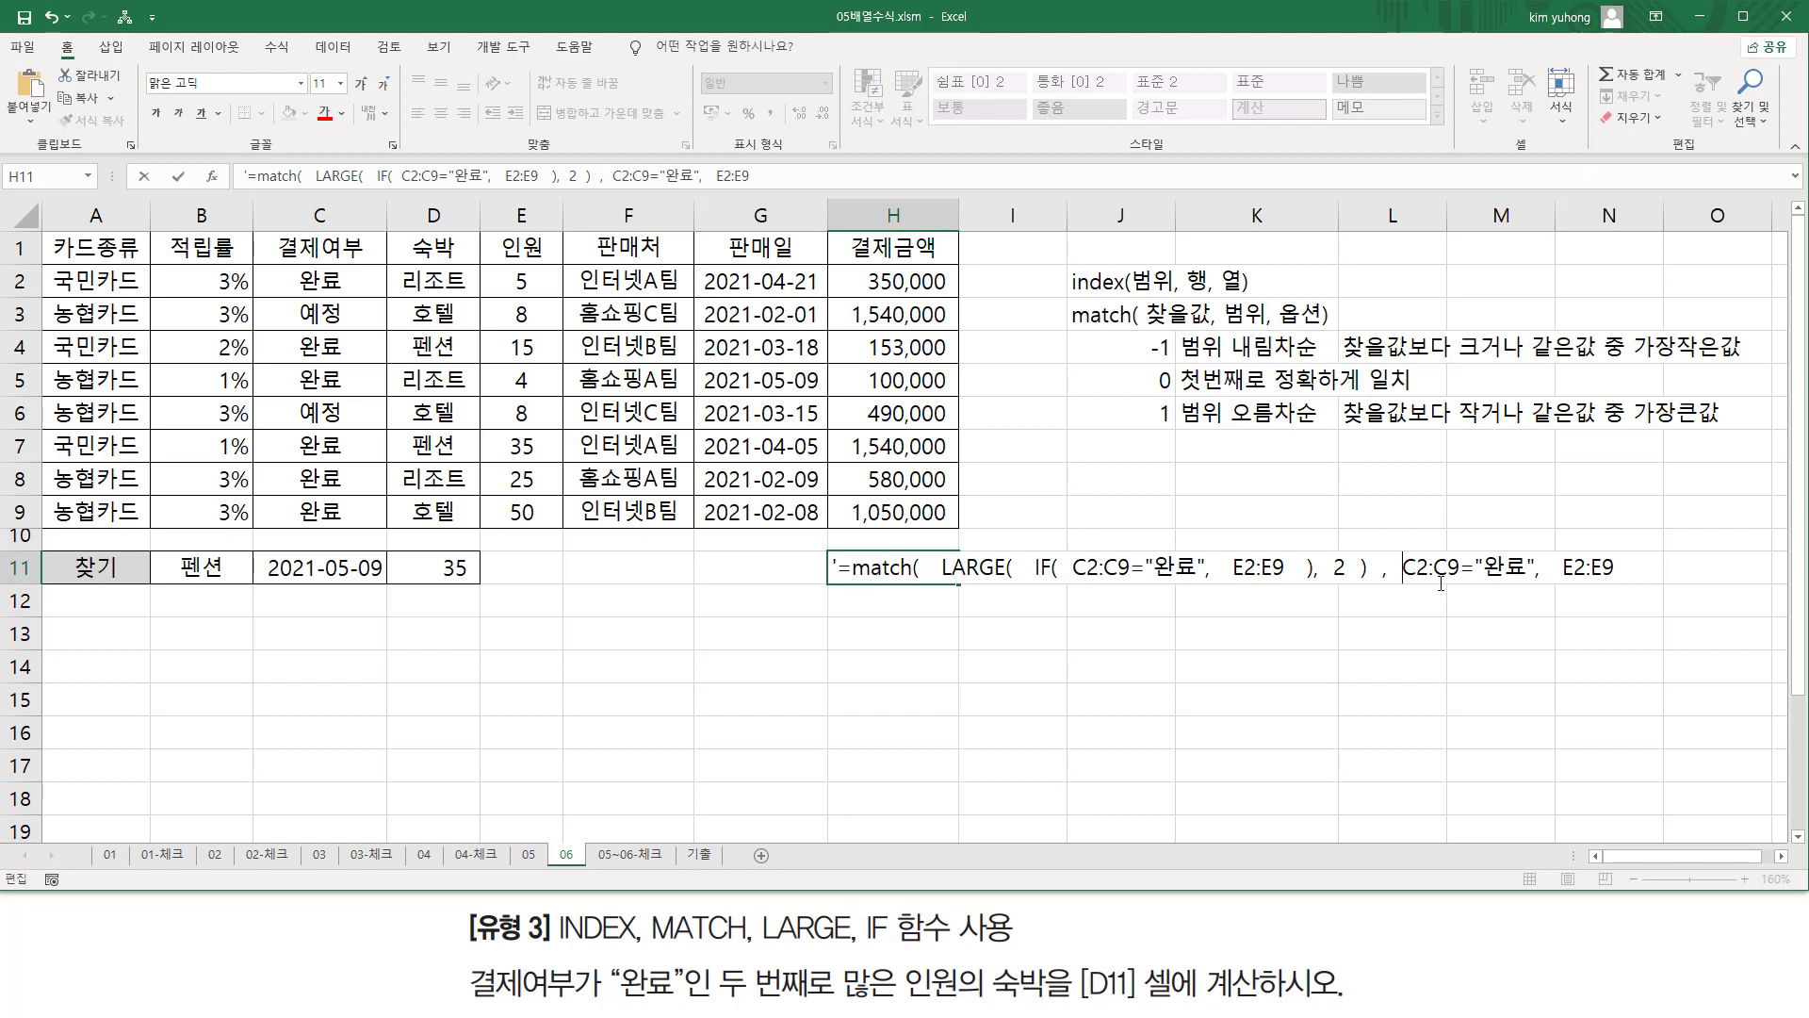
type("(")
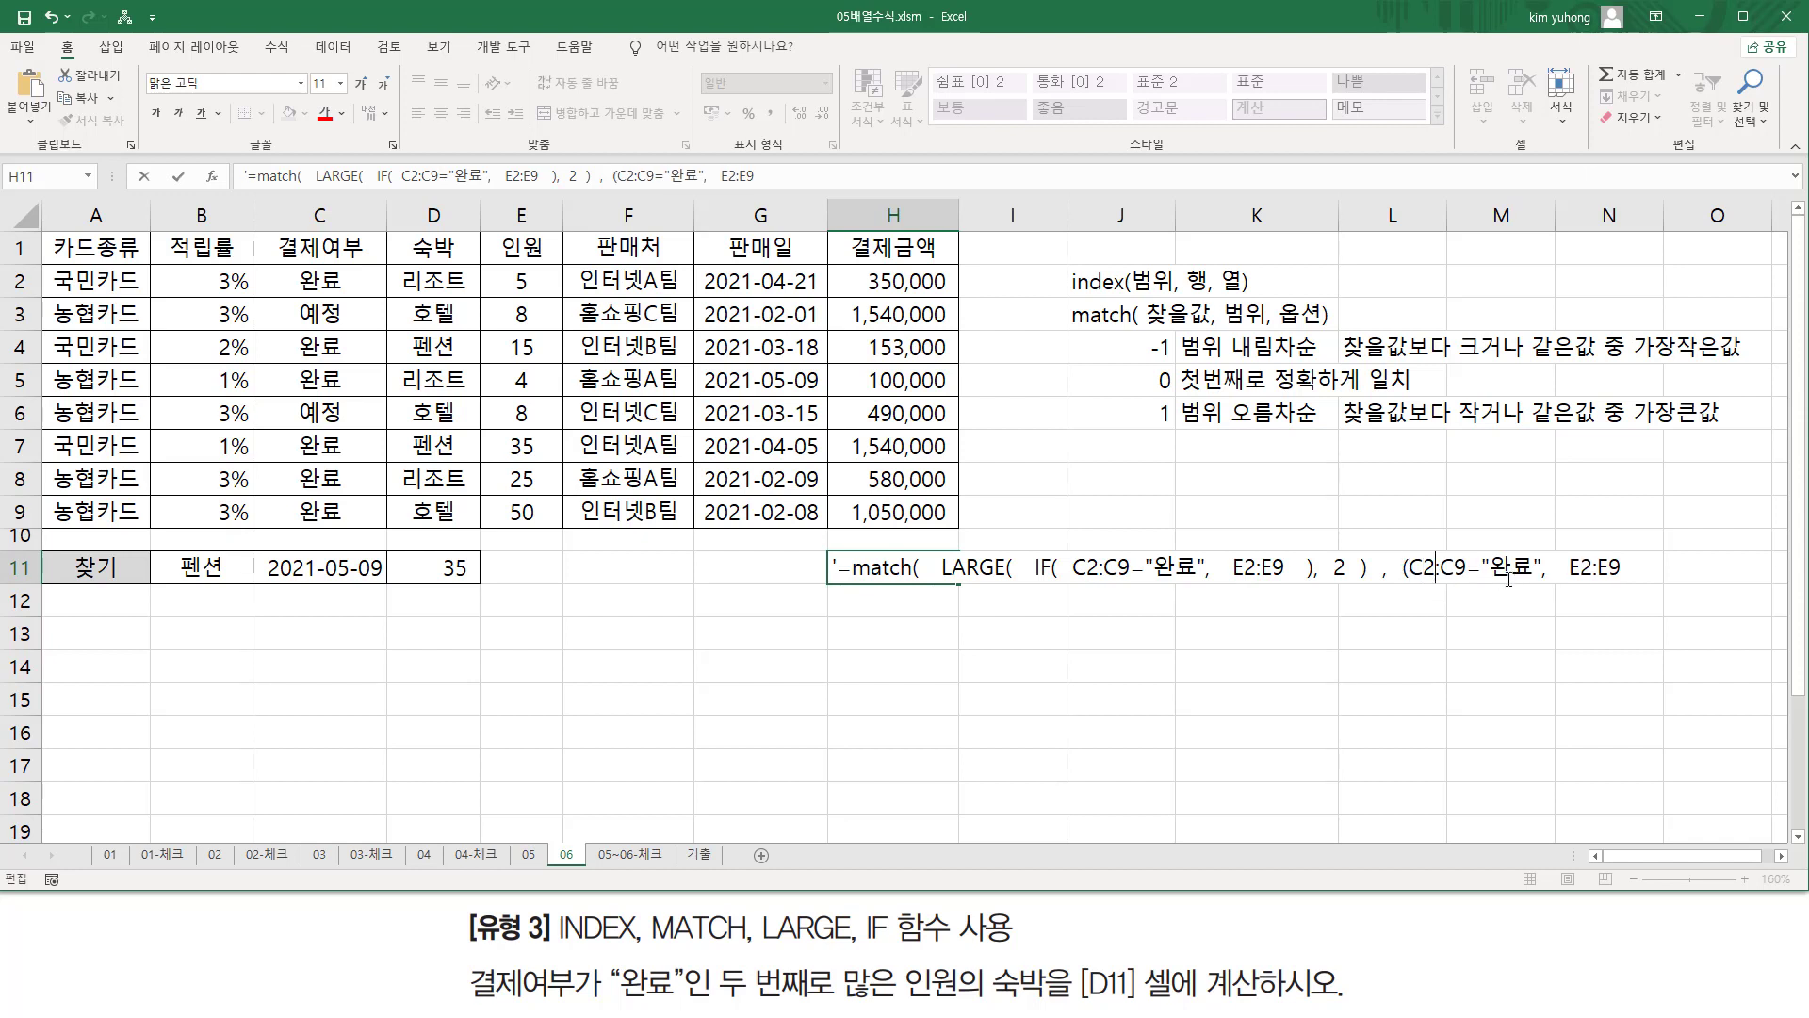
key("BackSpace")
type(")*")
key("Delete")
key("Delete")
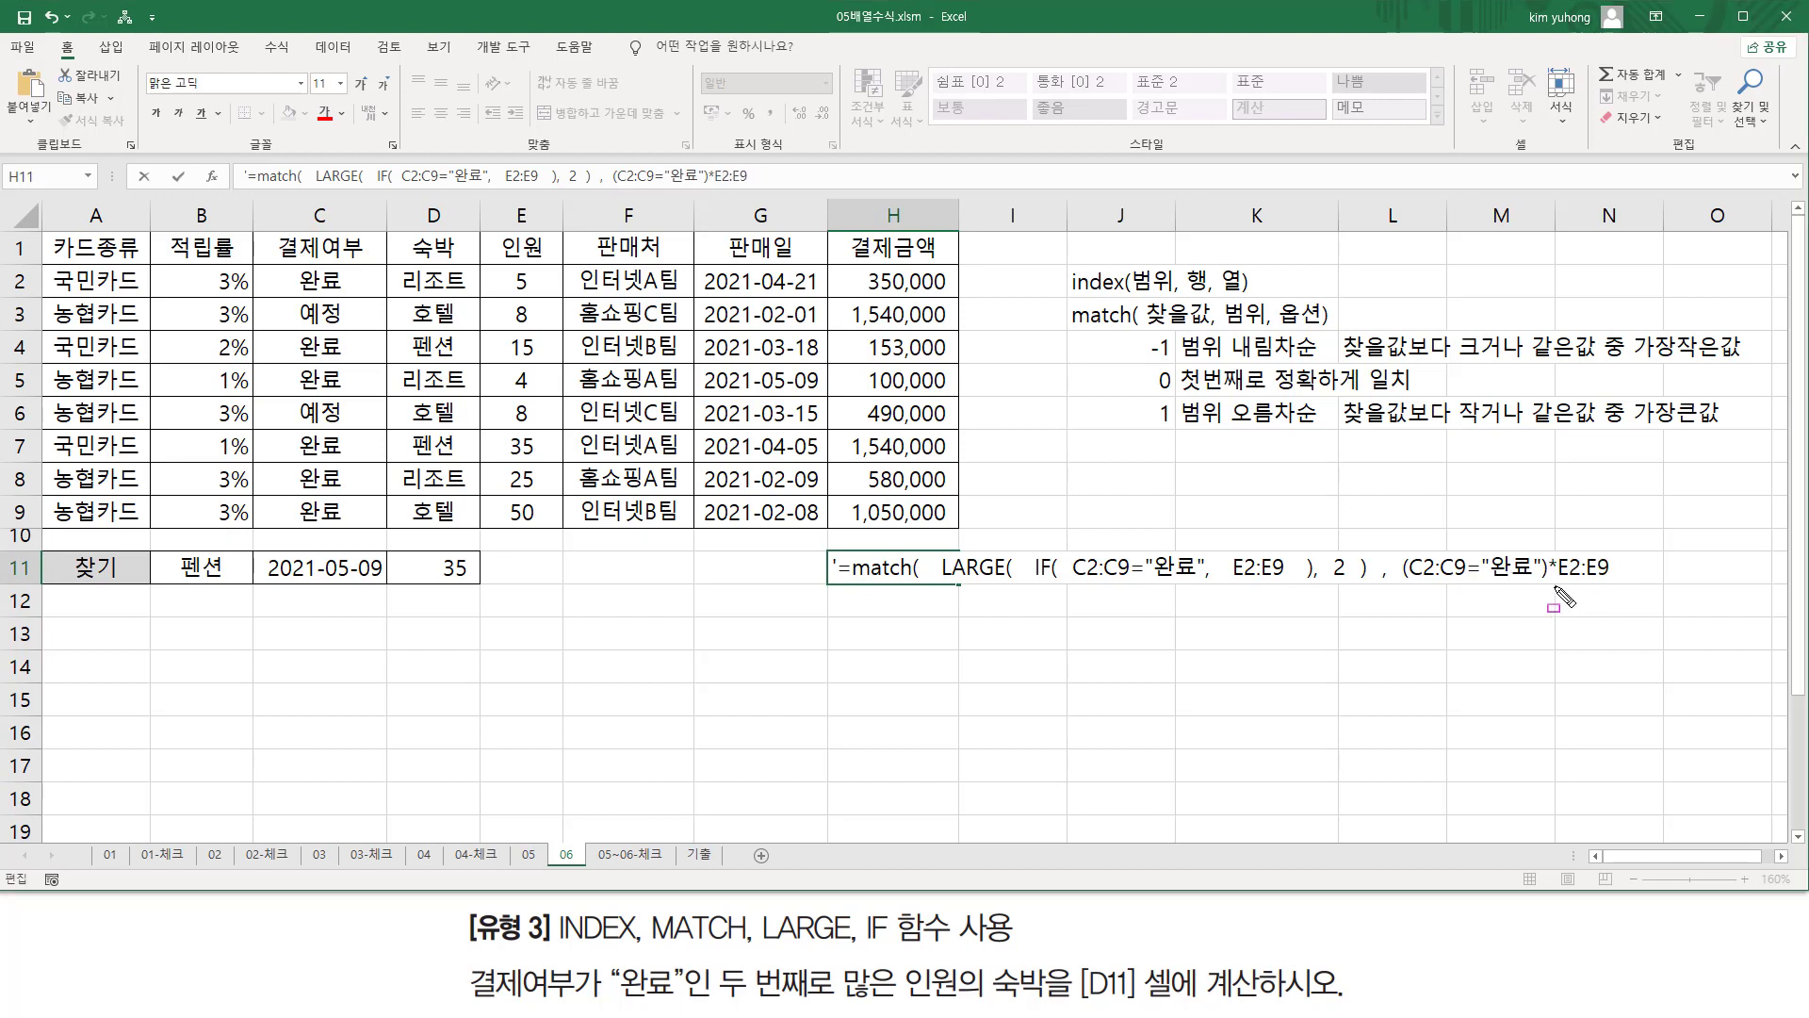
Complete the MATCH expression in H11 with match type 0 and a closing parenthesis
left_click_drag(1554, 580, 1605, 581)
key("Escape")
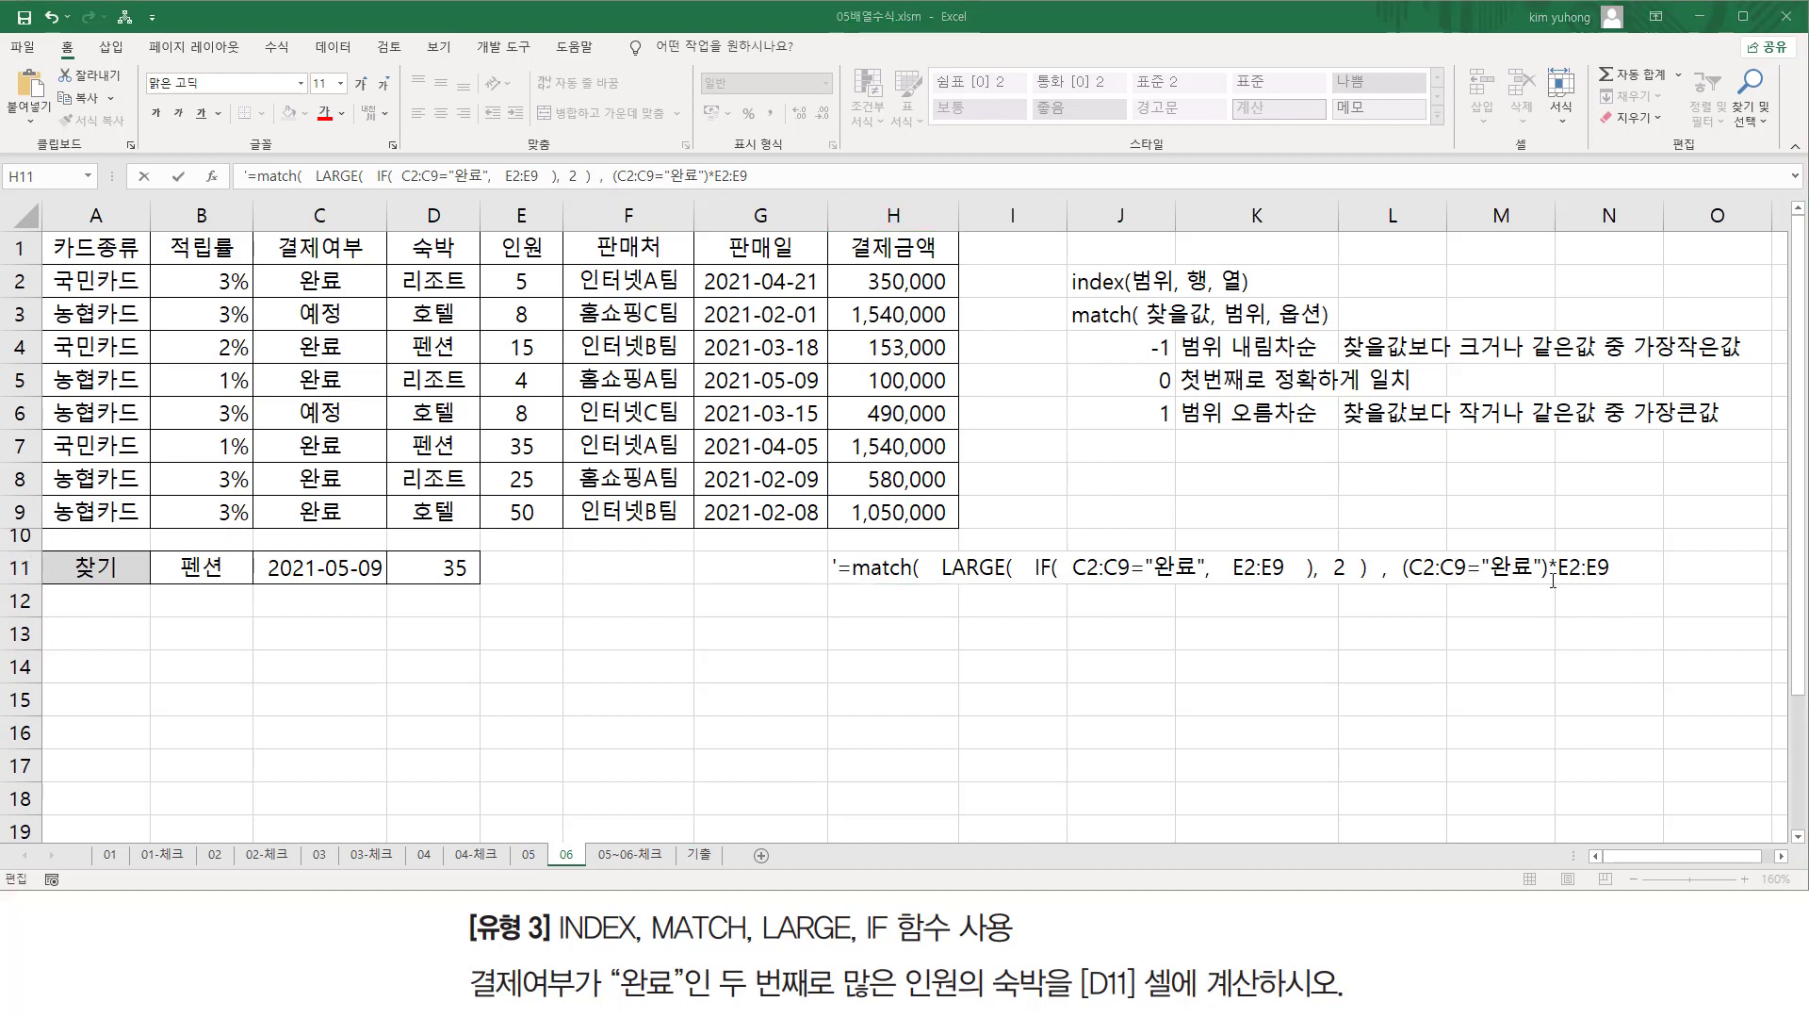
key("ctrl+2")
left_click_drag(1393, 566, 1622, 584)
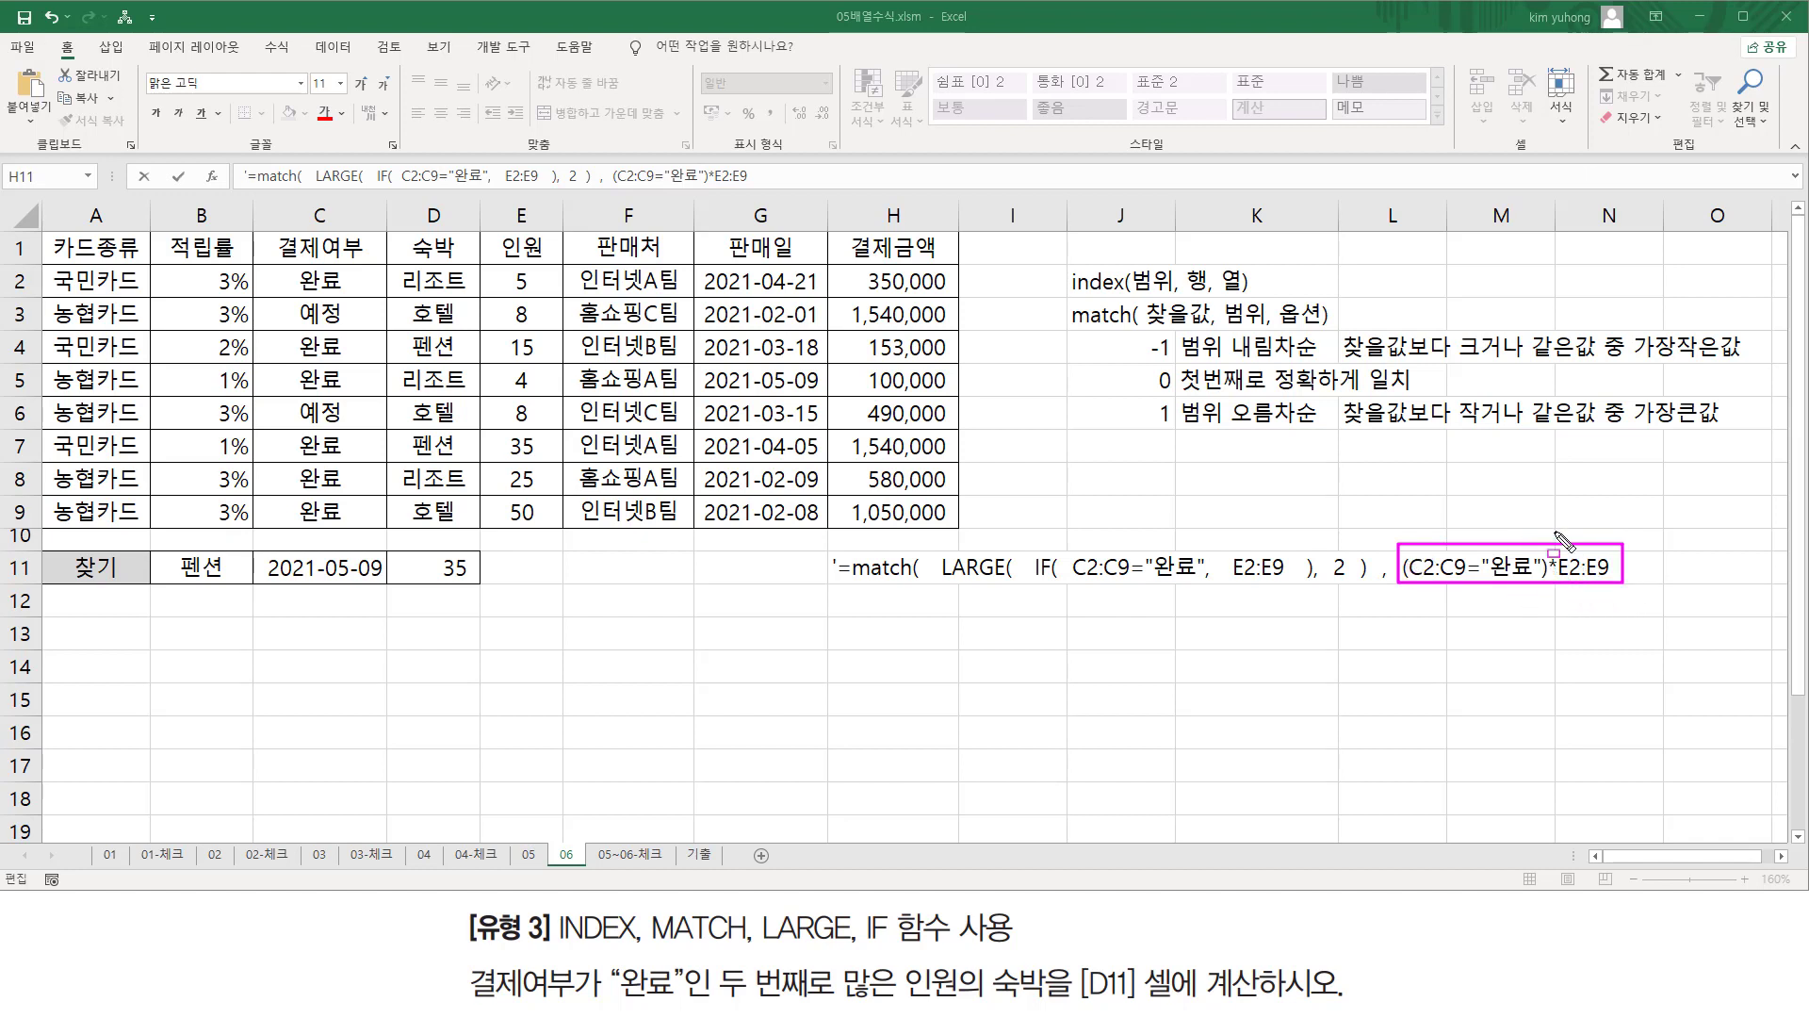
mouse_move(937, 542)
left_mouse_down()
mouse_move(982, 587)
mouse_move(1369, 592)
left_mouse_up()
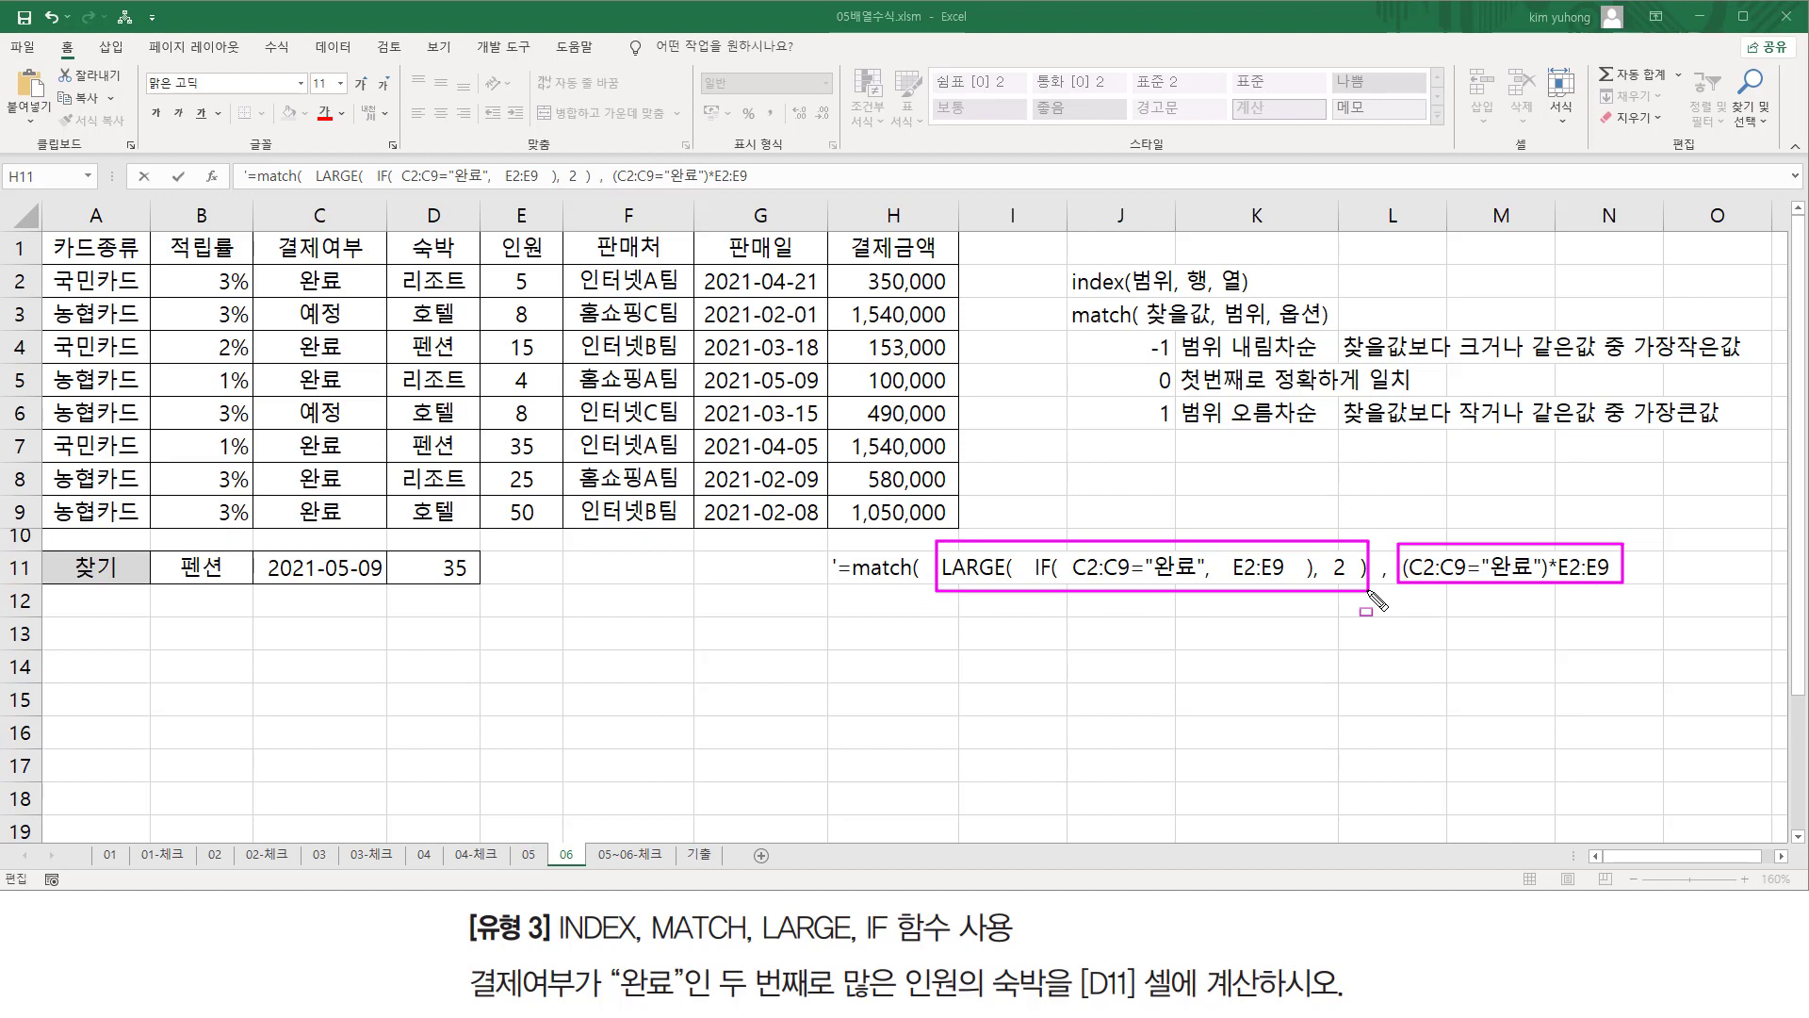
key("Escape")
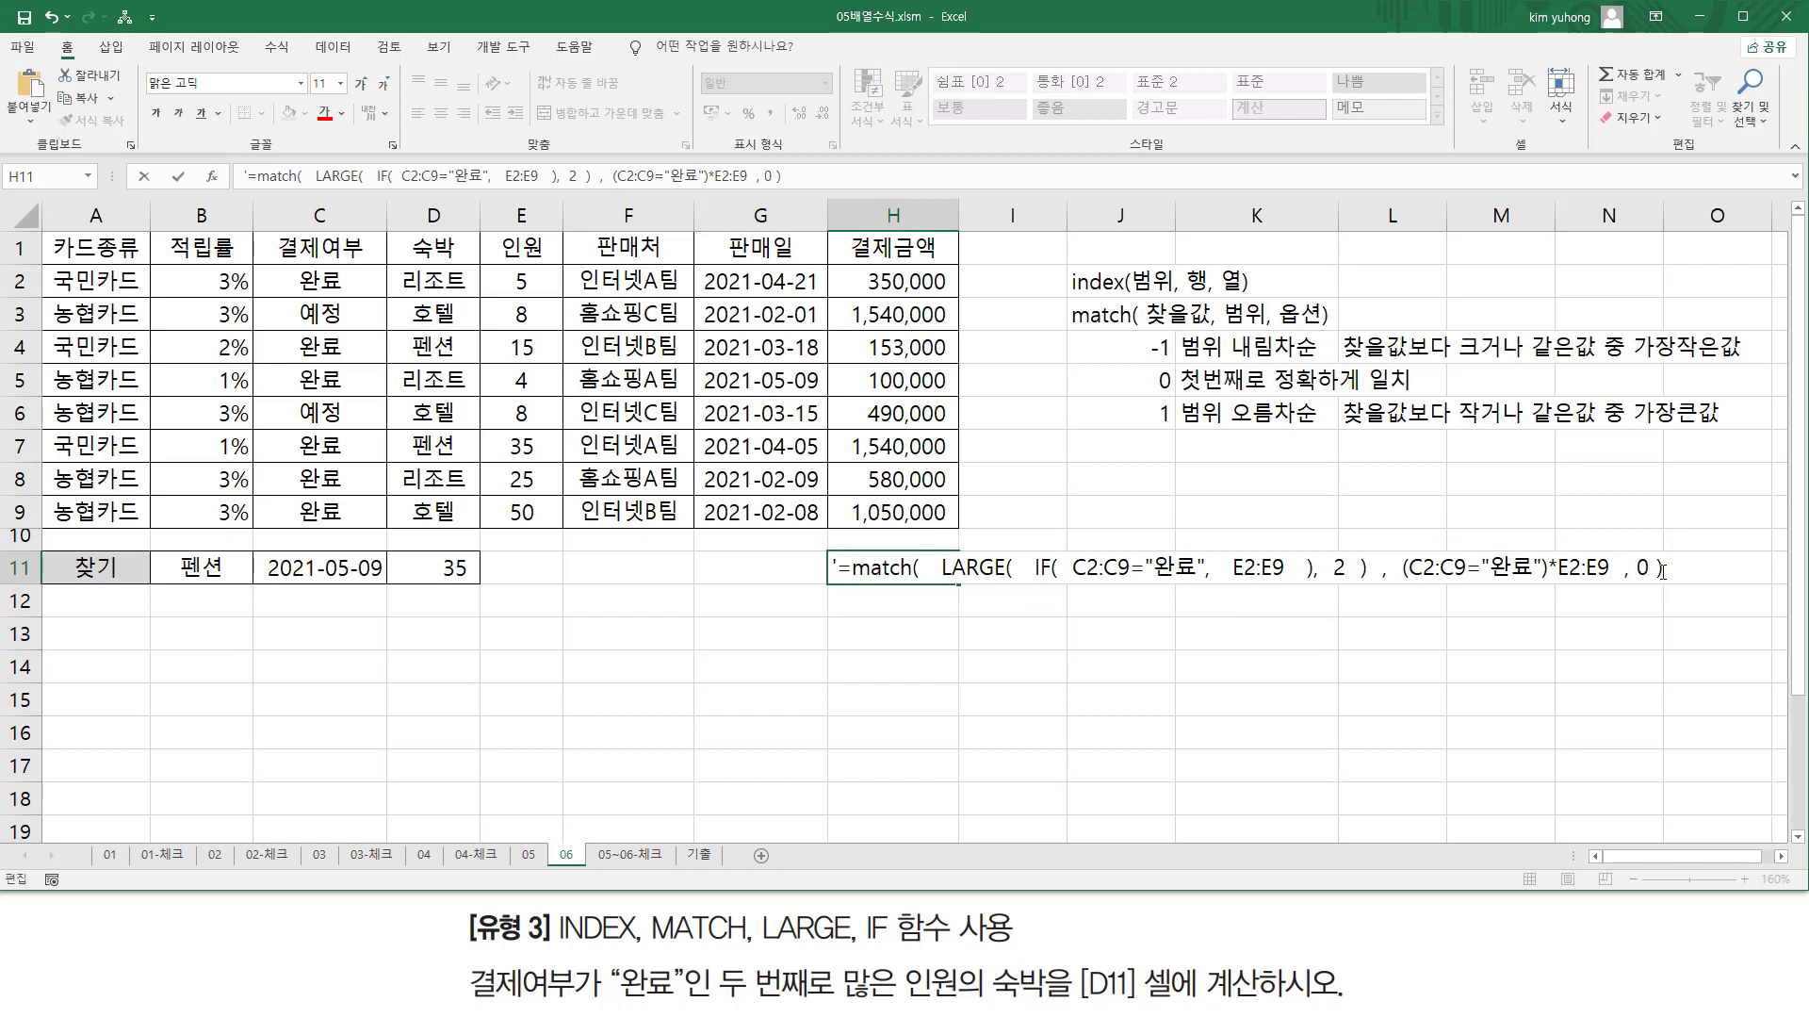
left_click_drag(1631, 579, 1652, 579)
key("Escape")
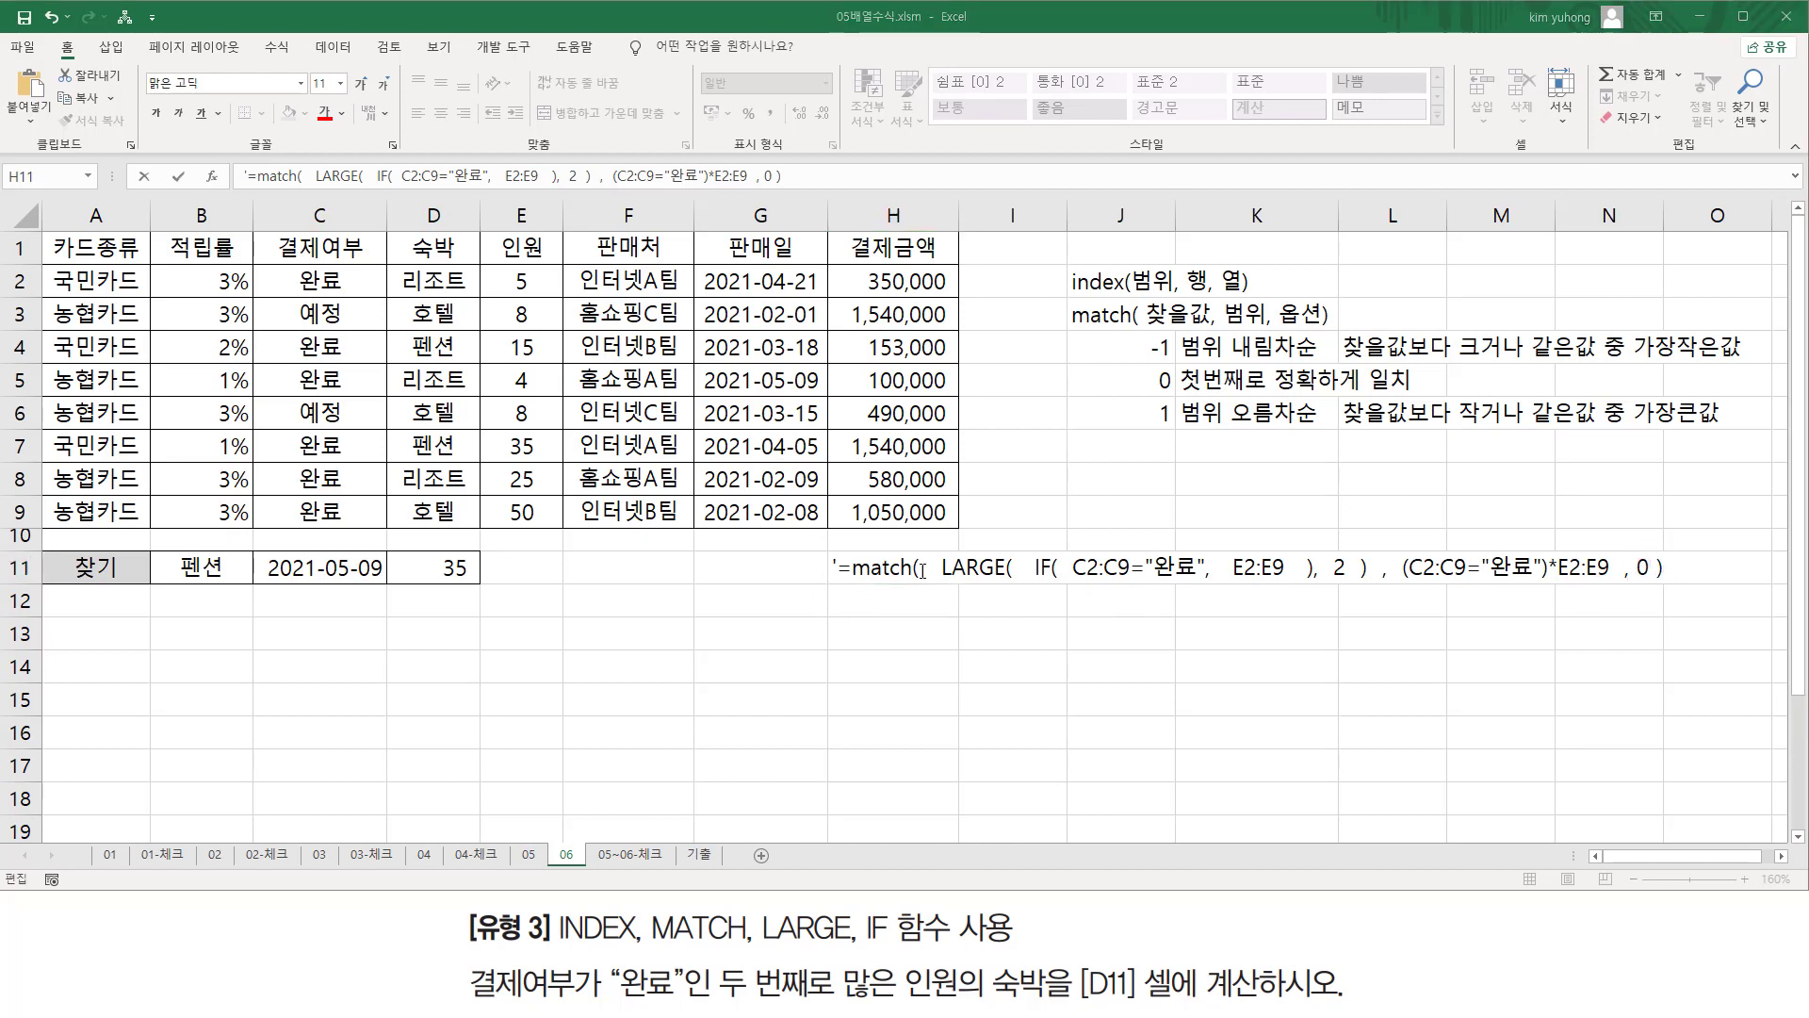
Copy the MATCH formula from H11, discard the H11 edit, and enter it in D11 as an array formula
mouse_move(938, 545)
left_mouse_down()
mouse_move(1260, 590)
mouse_move(1609, 586)
mouse_move(1611, 550)
mouse_move(1652, 558)
mouse_move(1652, 588)
left_mouse_up()
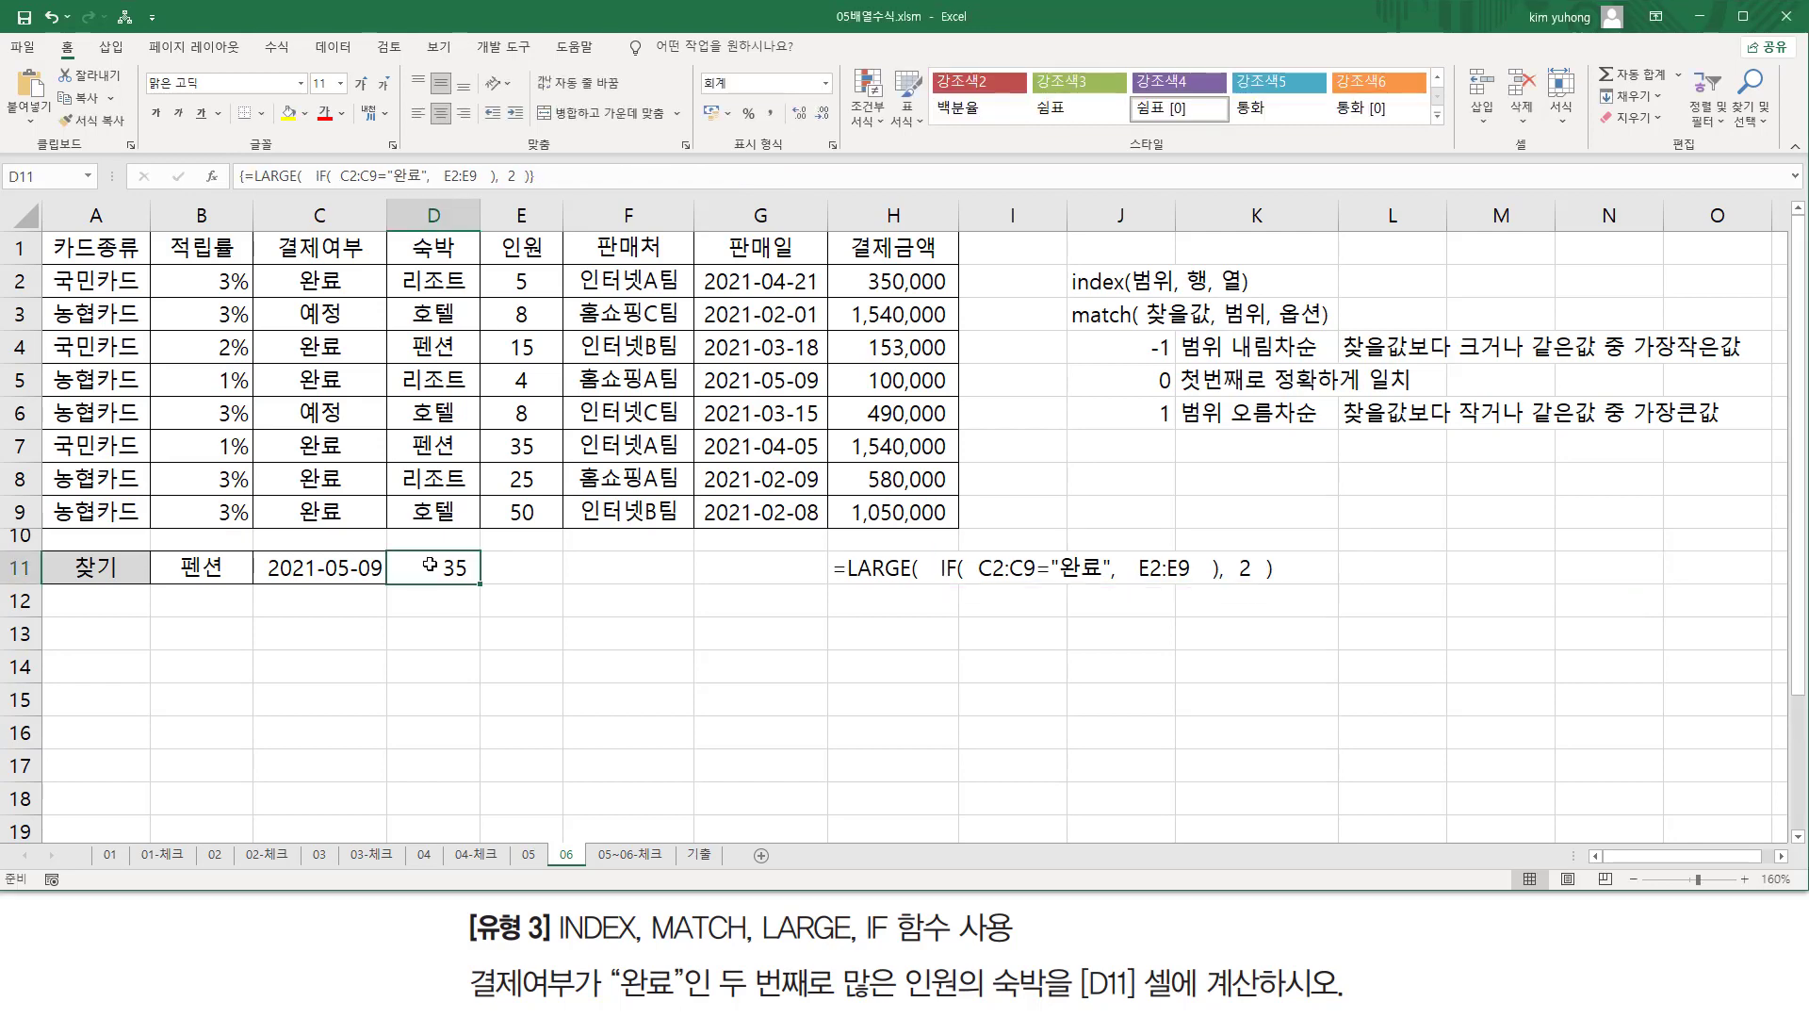
double_click(424, 567)
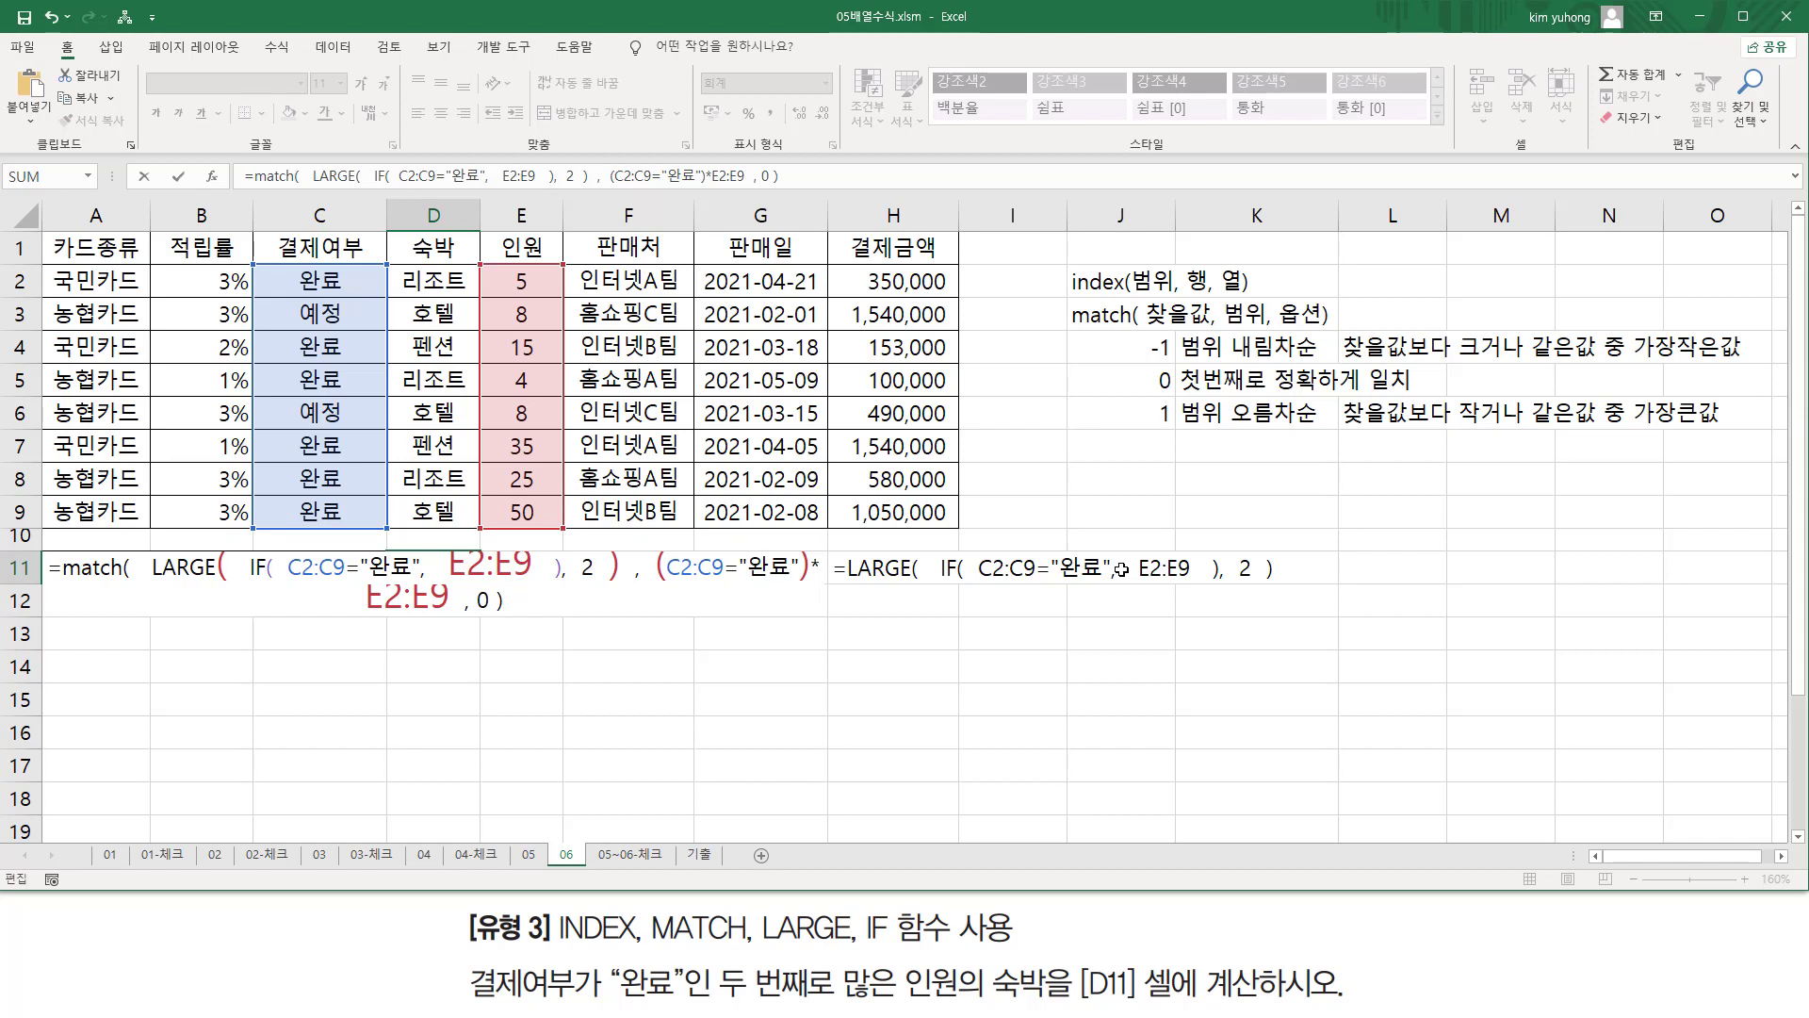
key("ctrl+shift+Return")
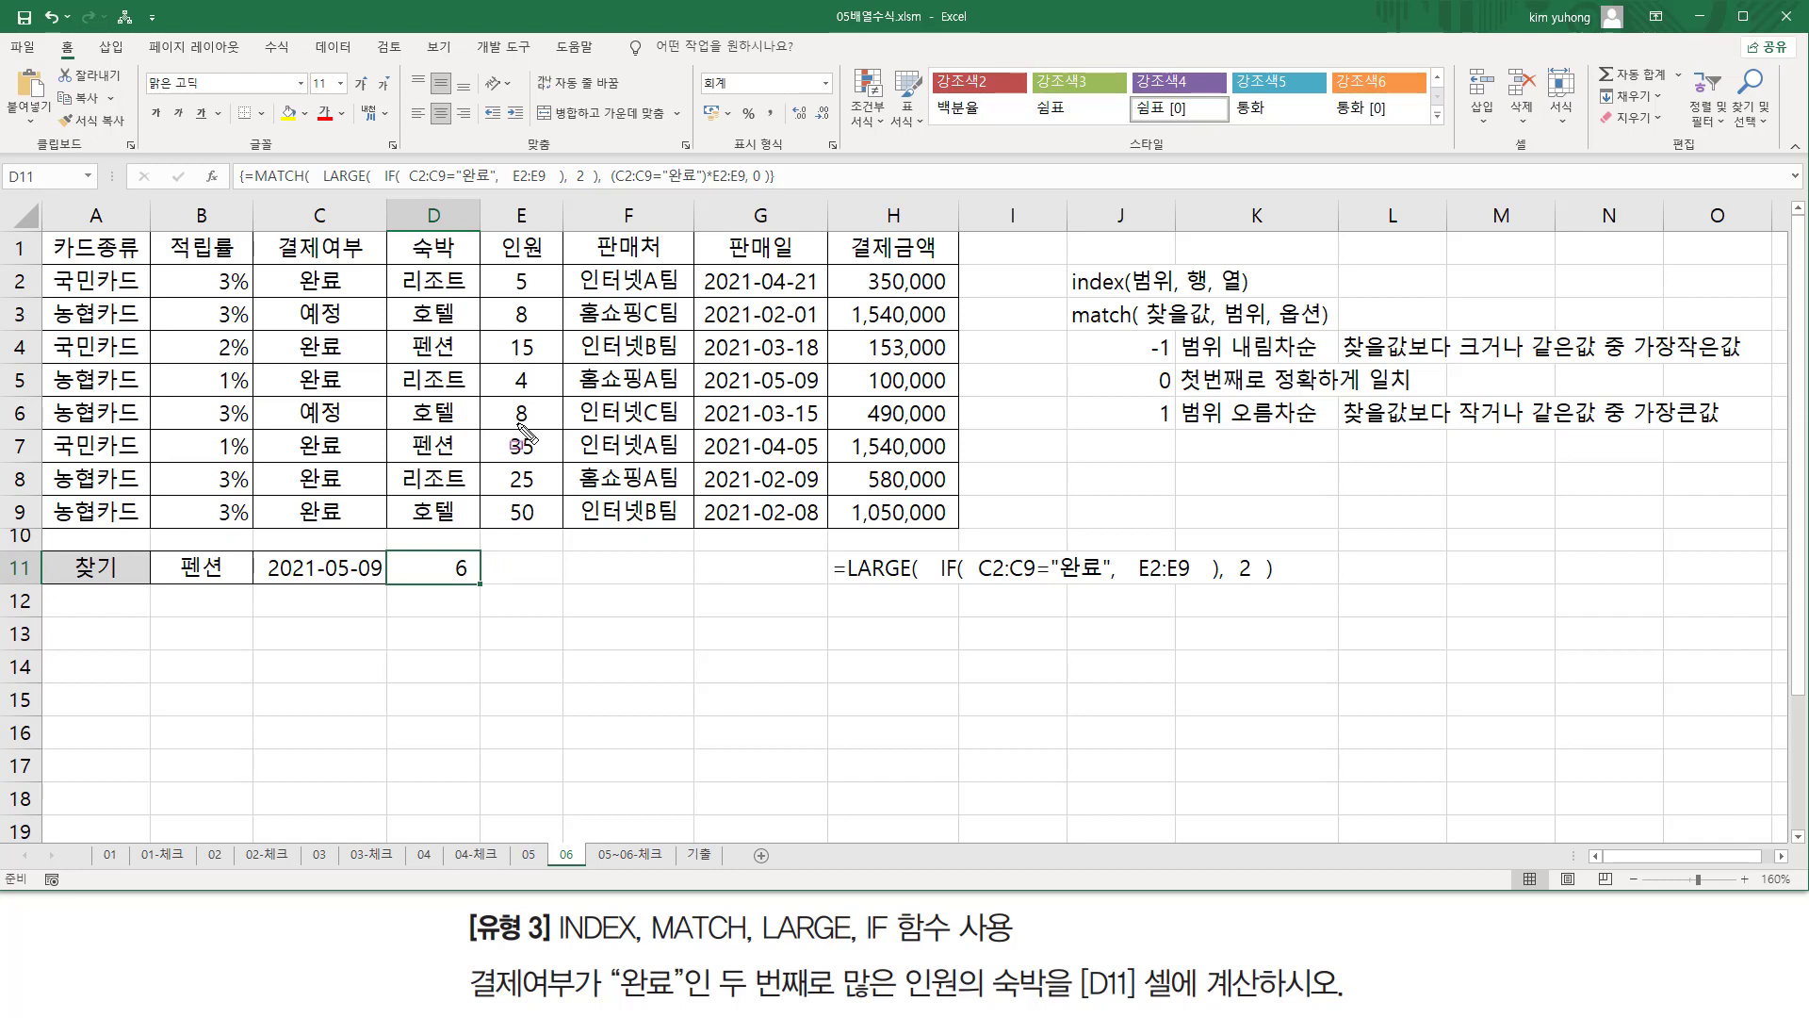
left_click_drag(483, 263, 565, 523)
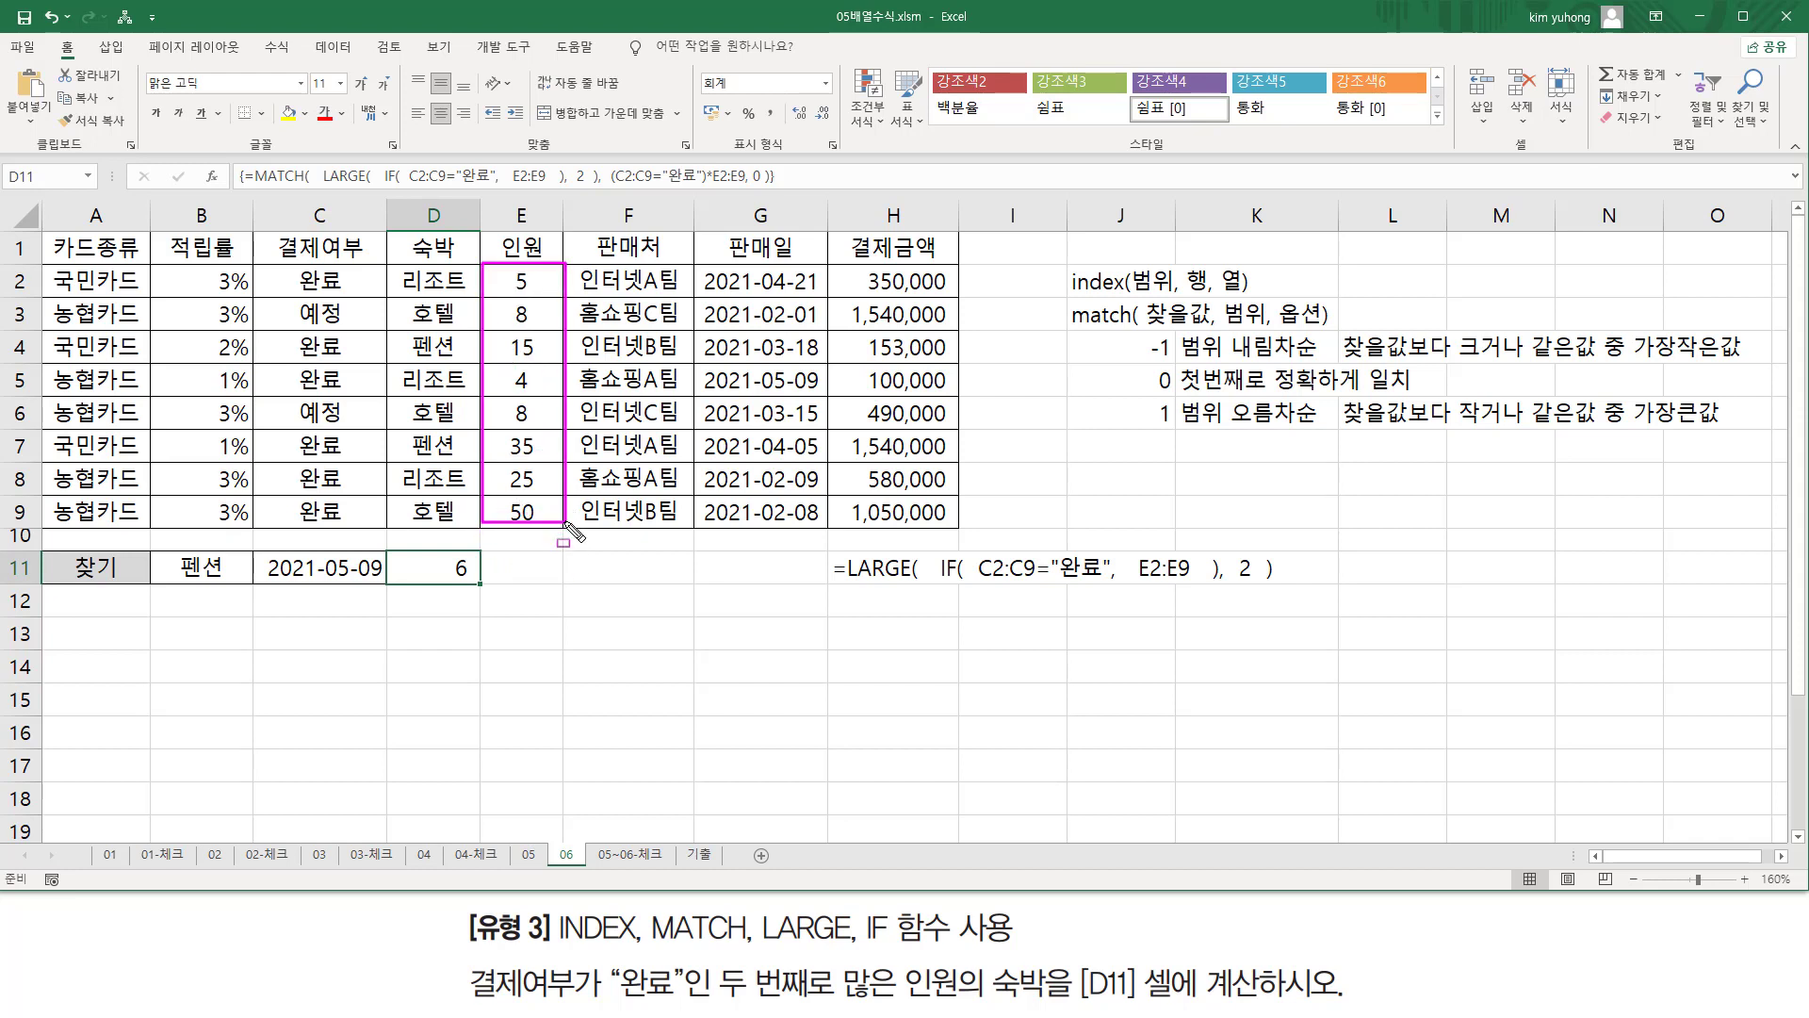
mouse_move(286, 269)
left_mouse_down()
mouse_move(362, 299)
mouse_move(367, 359)
mouse_move(330, 382)
mouse_move(353, 387)
mouse_move(352, 486)
left_mouse_up()
left_click_drag(292, 508, 363, 521)
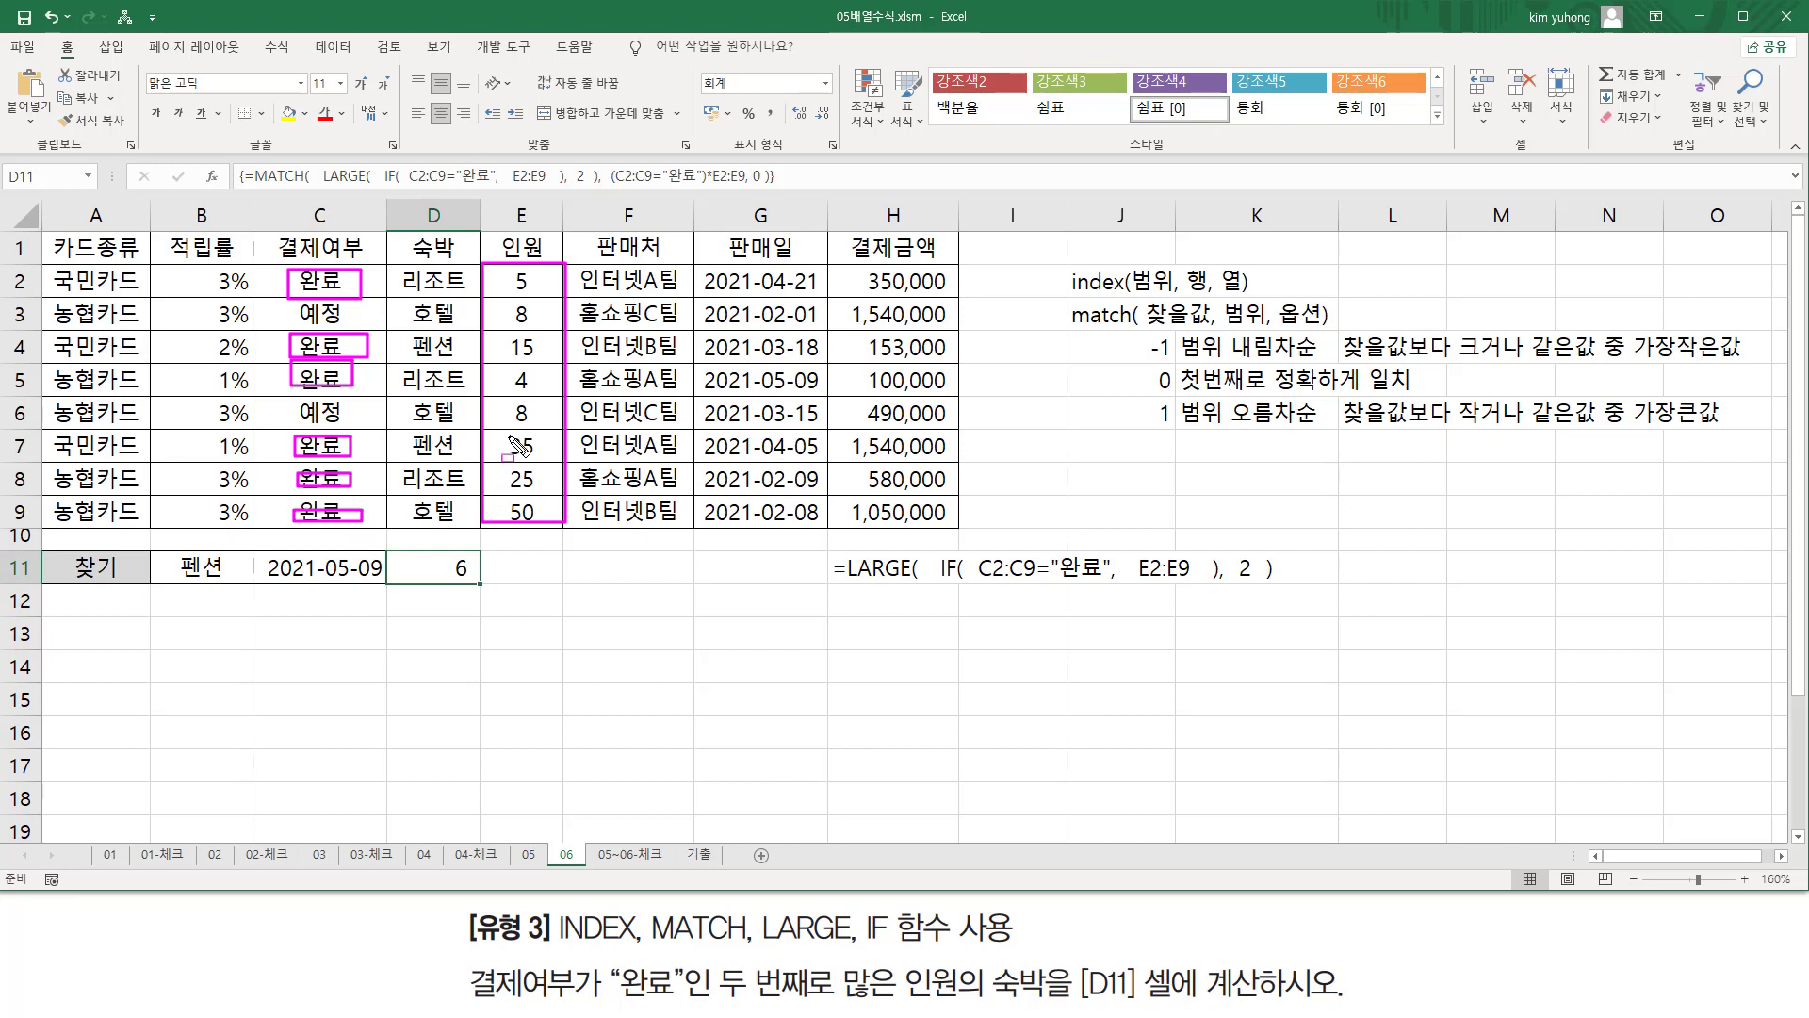
left_click_drag(507, 434, 544, 460)
mouse_move(448, 547)
left_mouse_down()
mouse_move(482, 599)
mouse_move(488, 547)
left_mouse_up()
key("Escape")
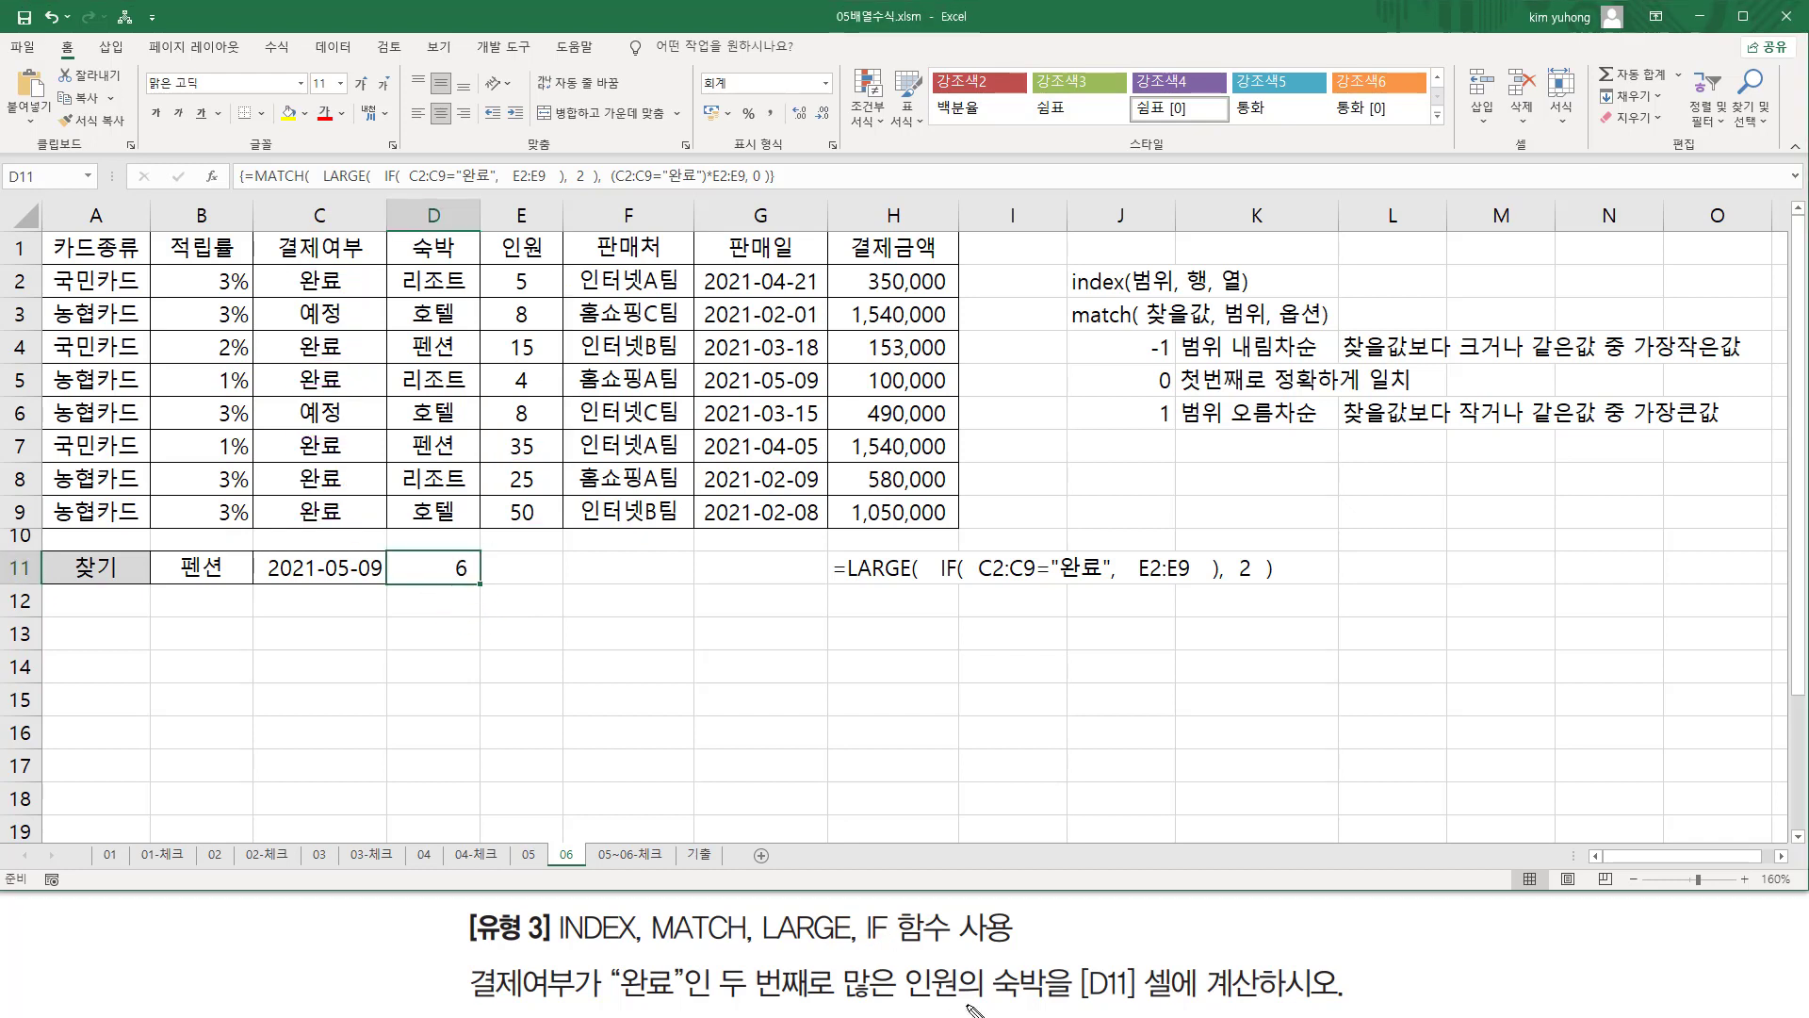
mouse_move(989, 1004)
left_mouse_down()
mouse_move(1062, 1005)
mouse_move(1047, 960)
left_mouse_up()
left_click_drag(510, 341, 516, 315)
left_click_drag(451, 552, 481, 593)
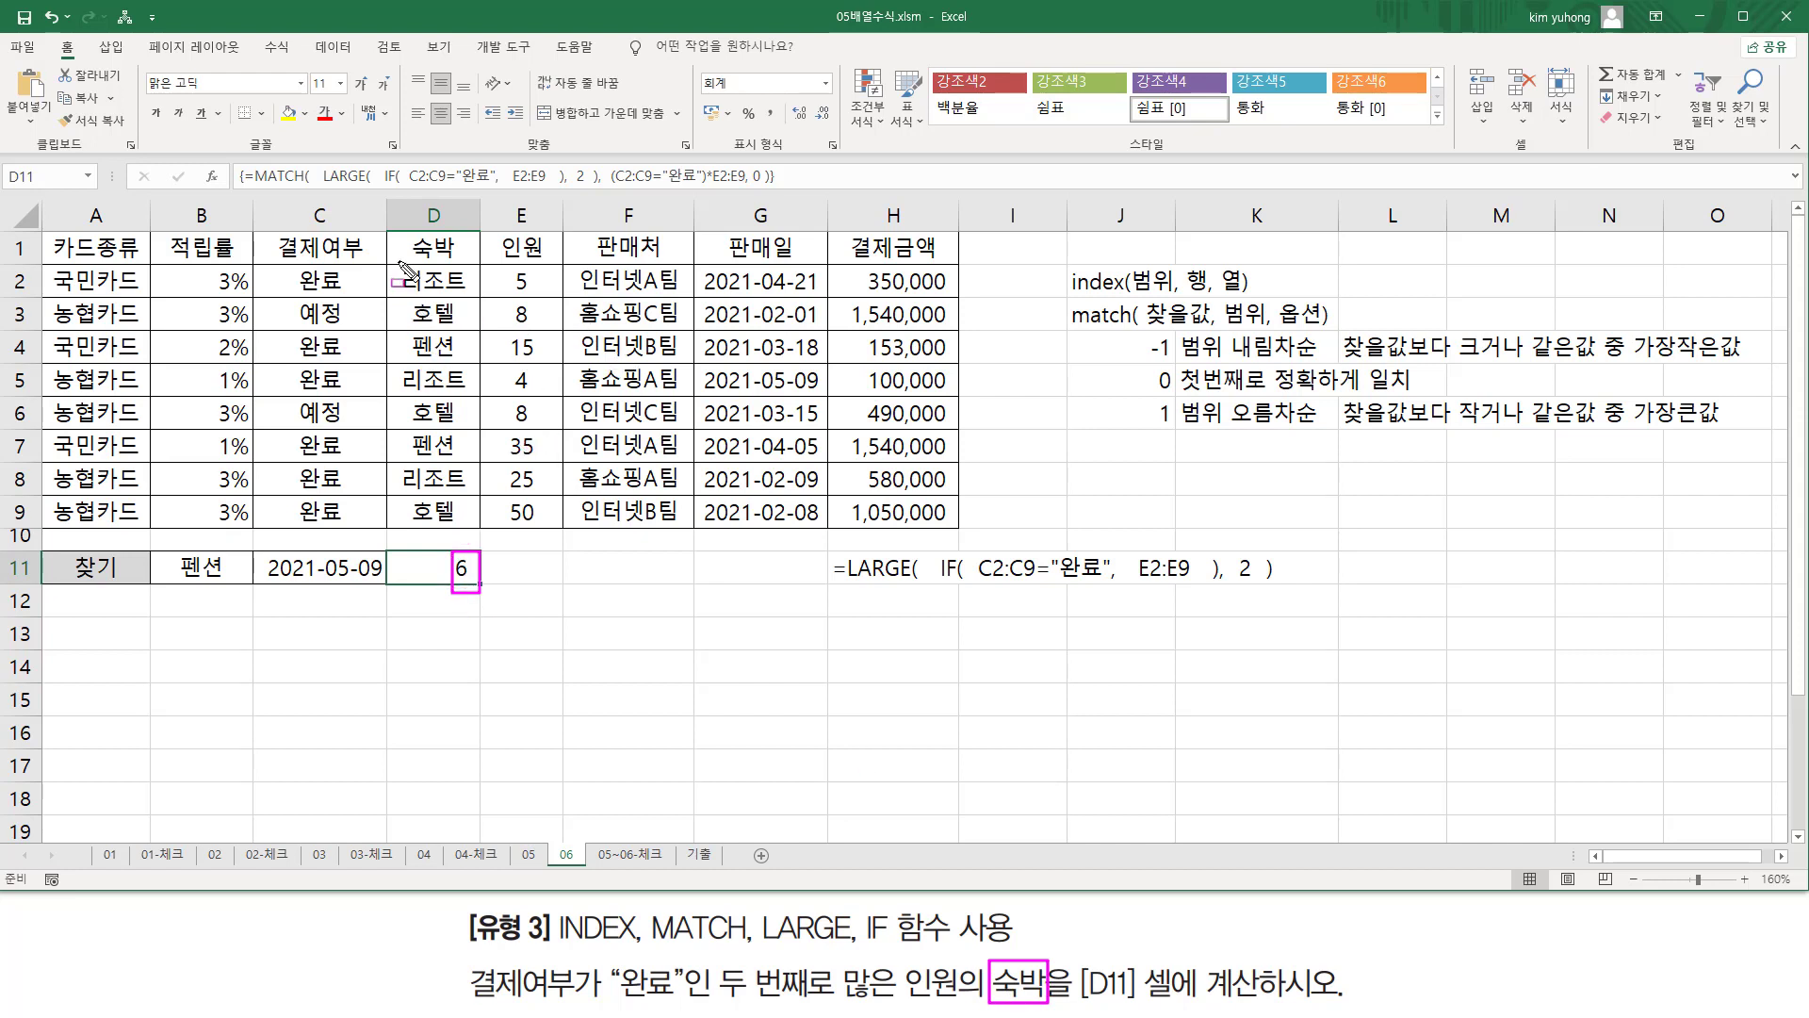
mouse_move(389, 263)
left_mouse_down()
mouse_move(468, 459)
mouse_move(470, 523)
left_mouse_up()
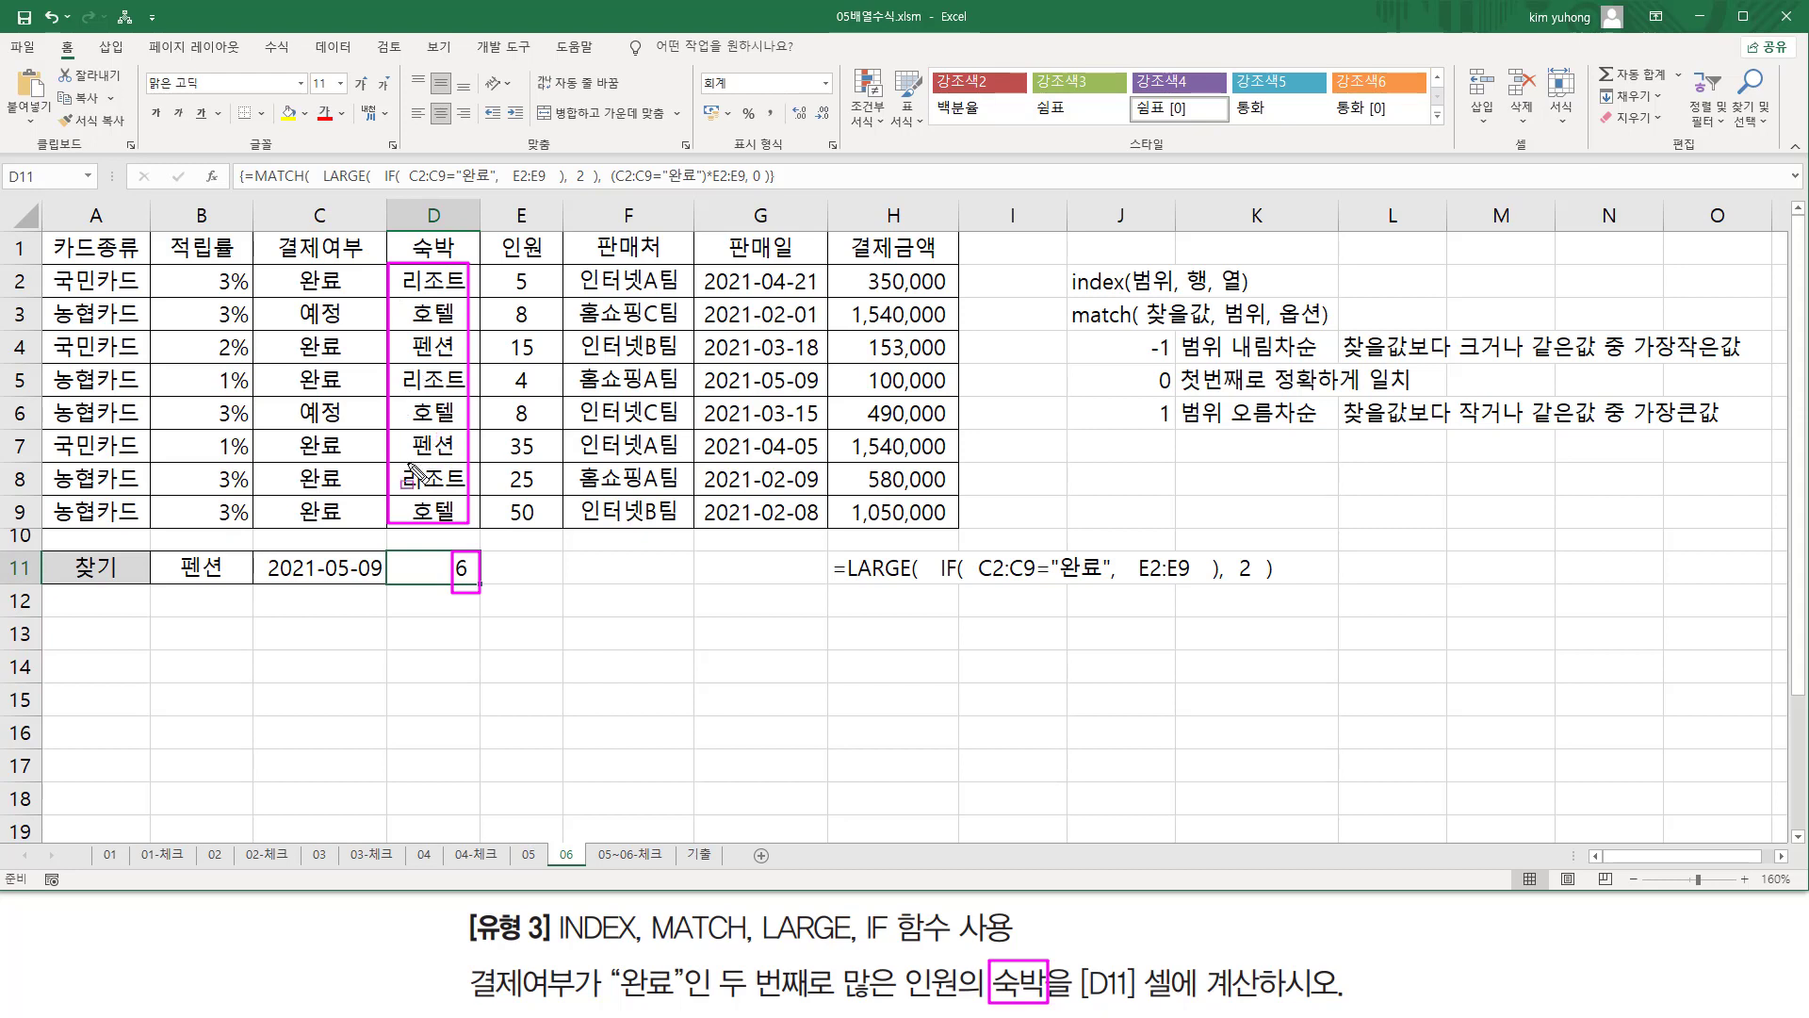
left_click_drag(388, 431, 476, 458)
key("Escape")
Cut the whole MATCH expression out of the D11 formula, leaving only the equals sign
key("F2")
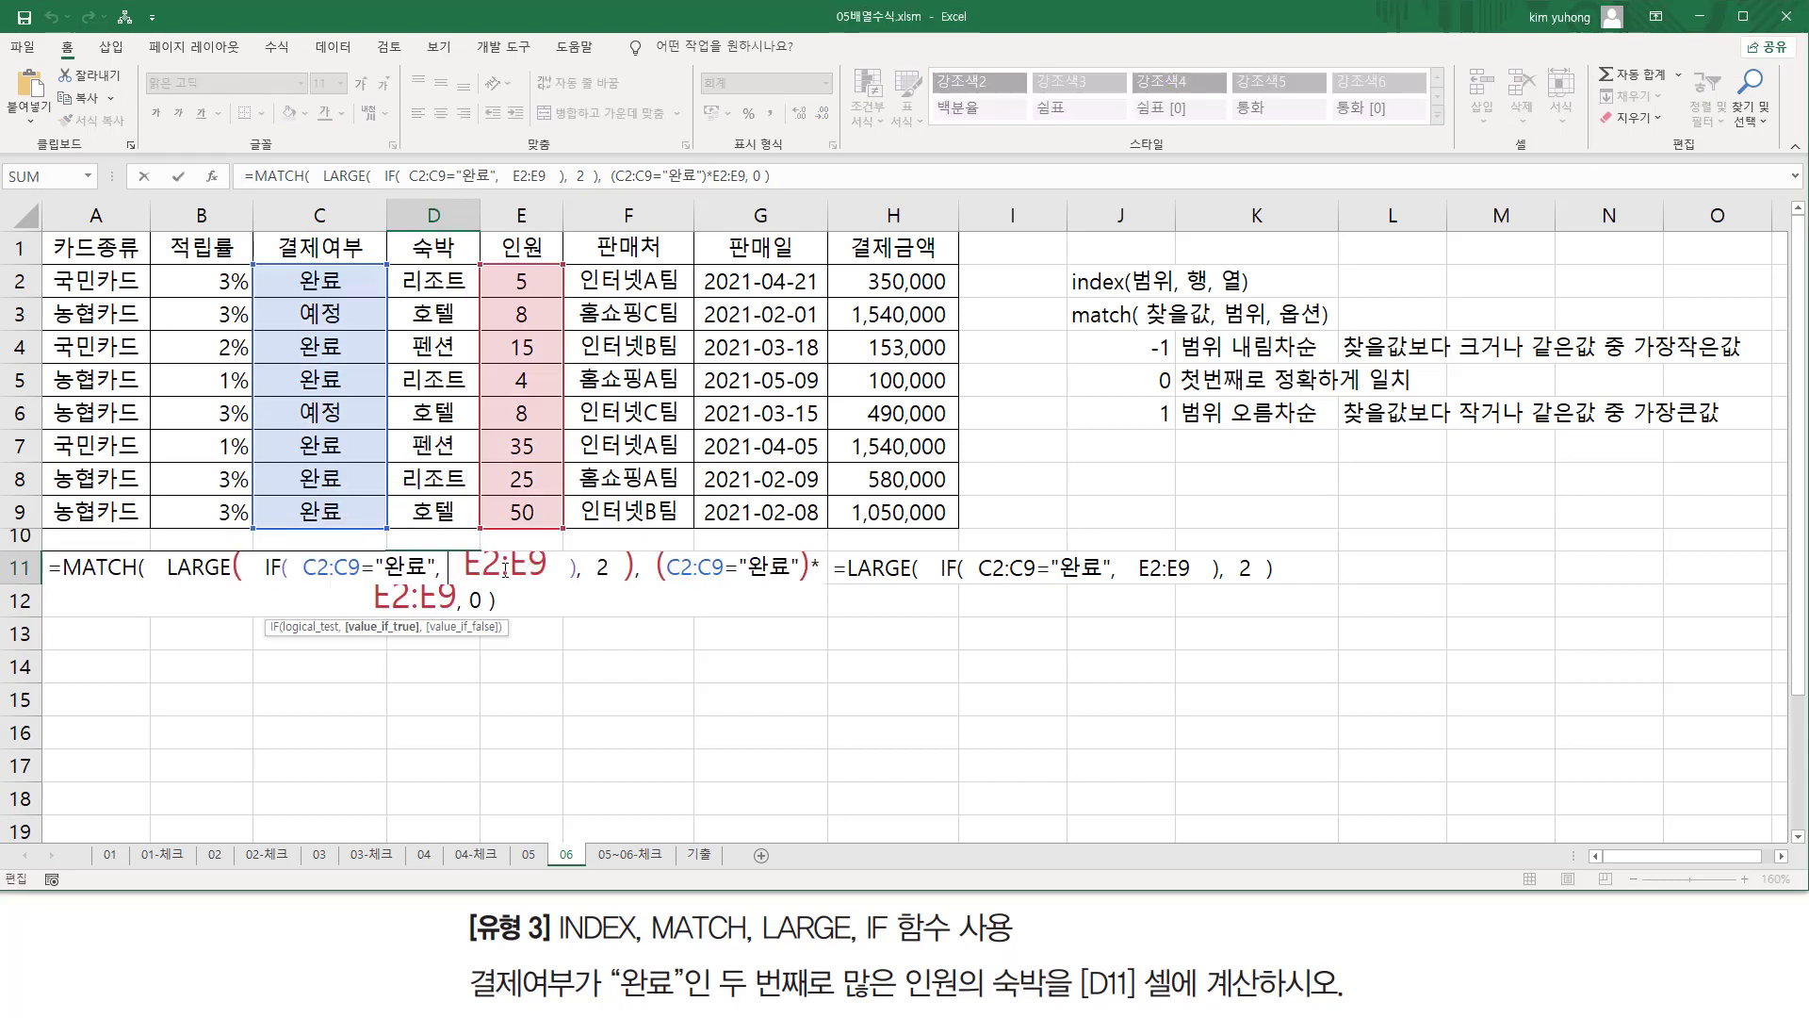
left_click(70, 567)
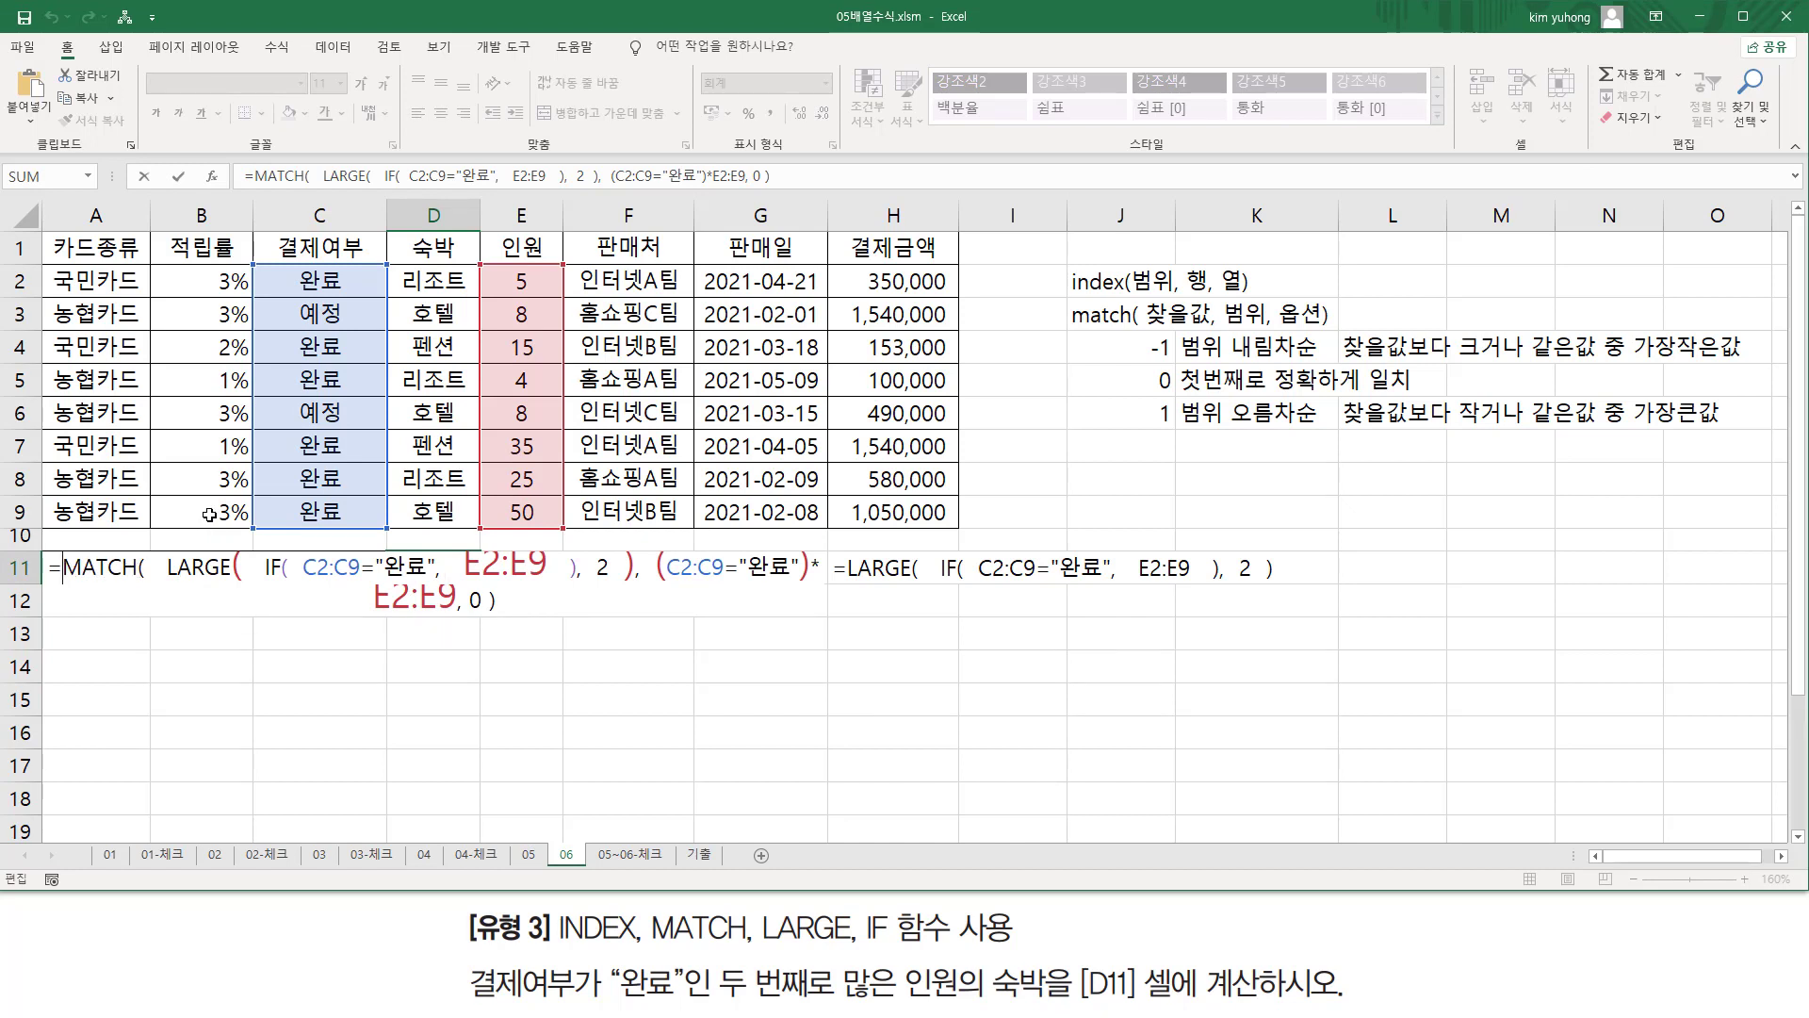
key("shift+Down")
key("shift+Right")
key("shift+Right")
key("shift+Right")
key("shift+Right")
key("shift+Right")
key("shift+Right")
key("shift+Right")
key("shift+Right")
key("shift+Right")
key("shift+Right")
key("ctrl+c")
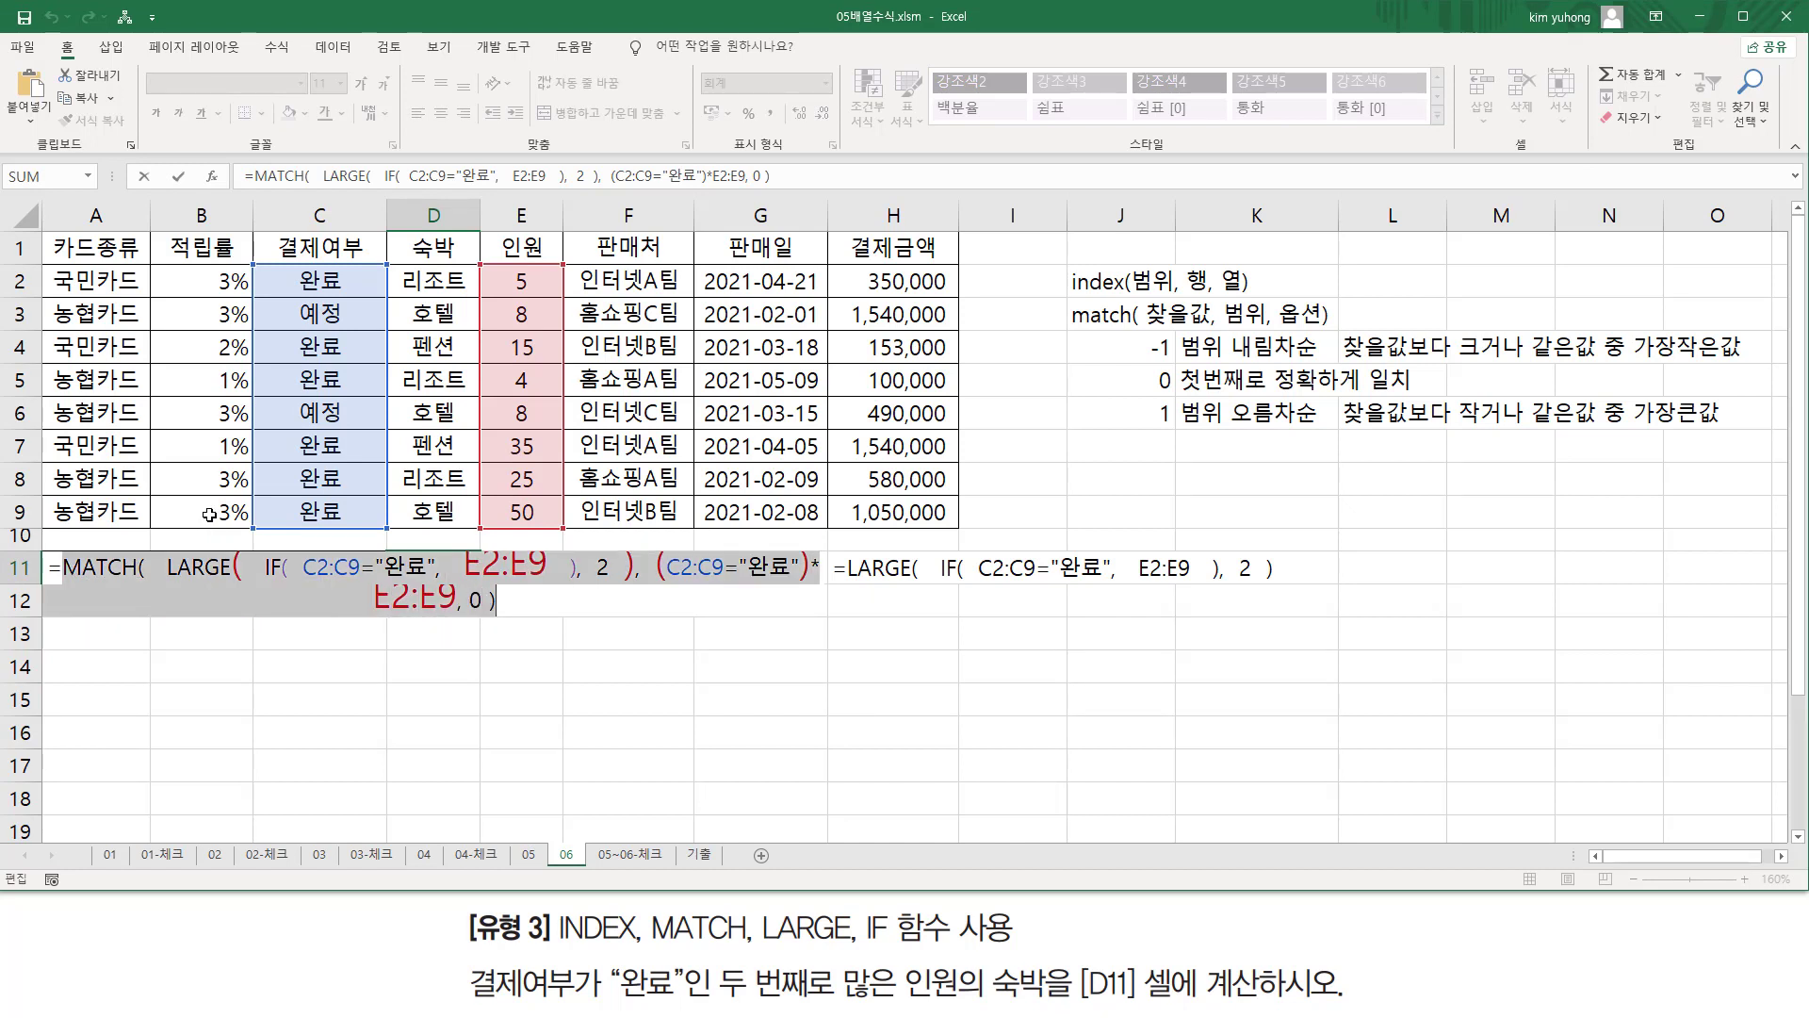
key("BackSpace")
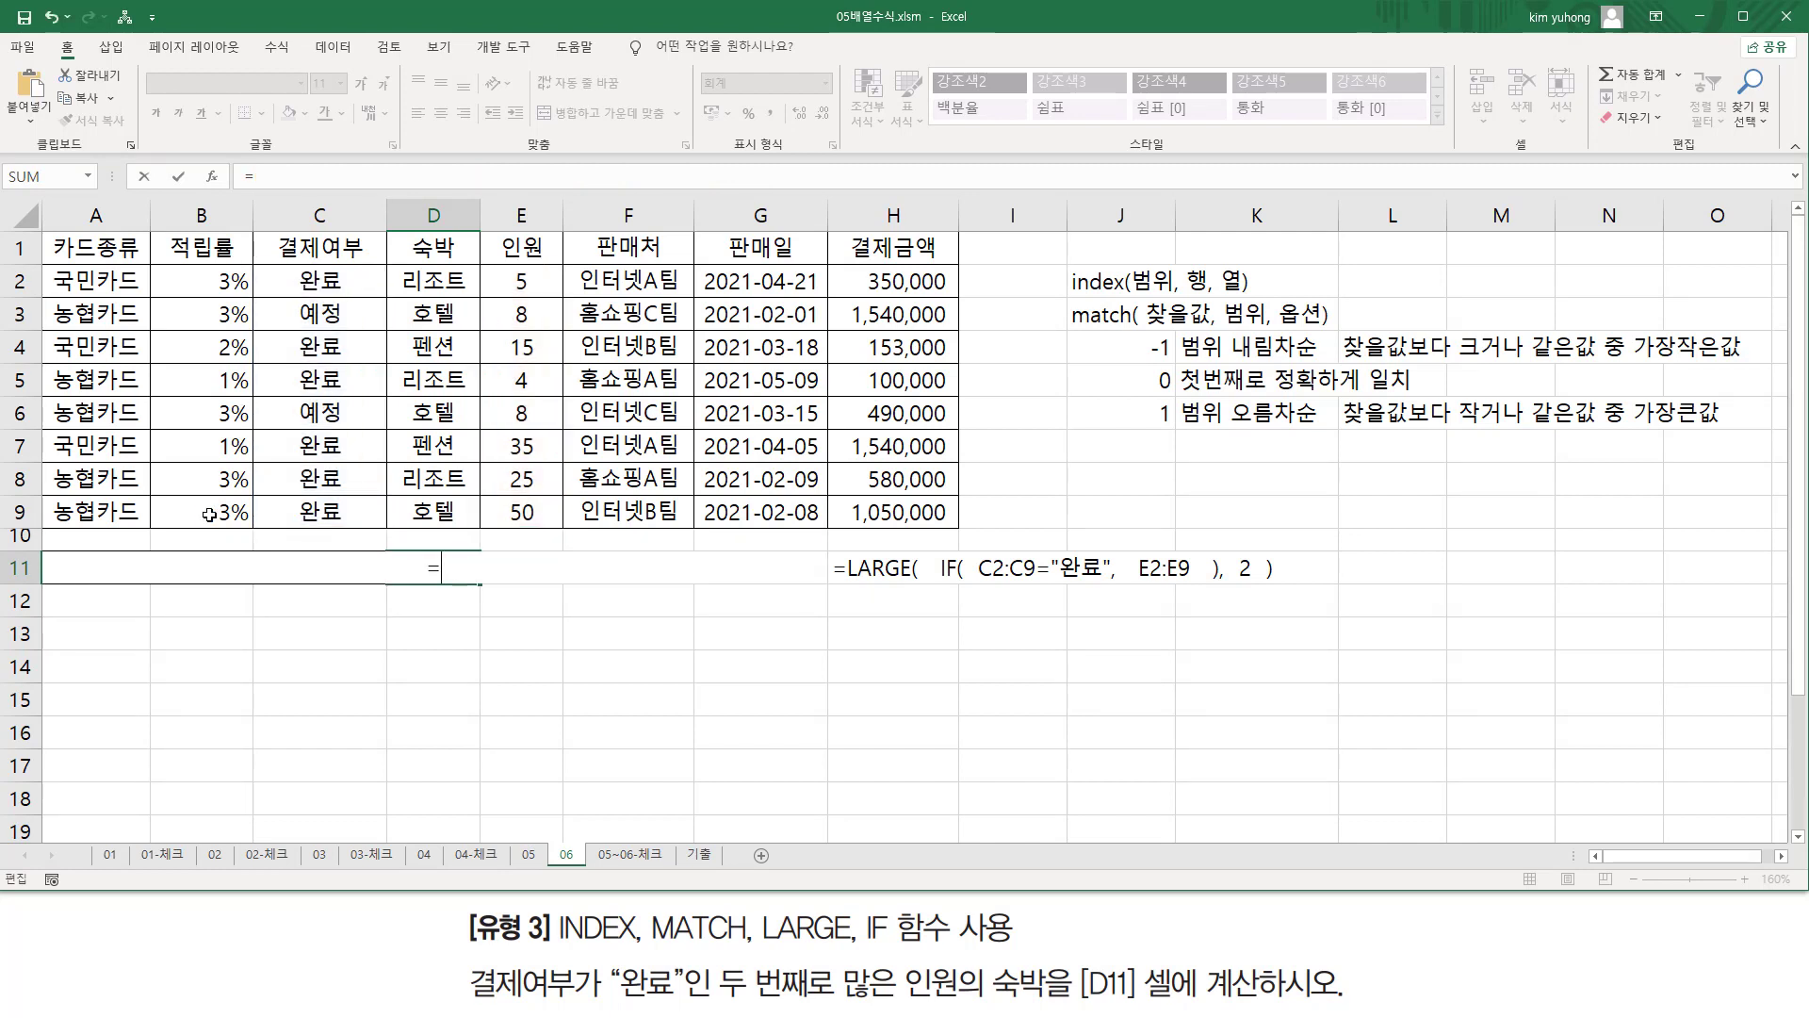
Build an INDEX array formula in D11 with D2:D9 as the array and the cut MATCH expression as the row number
type("ind")
key("Tab")
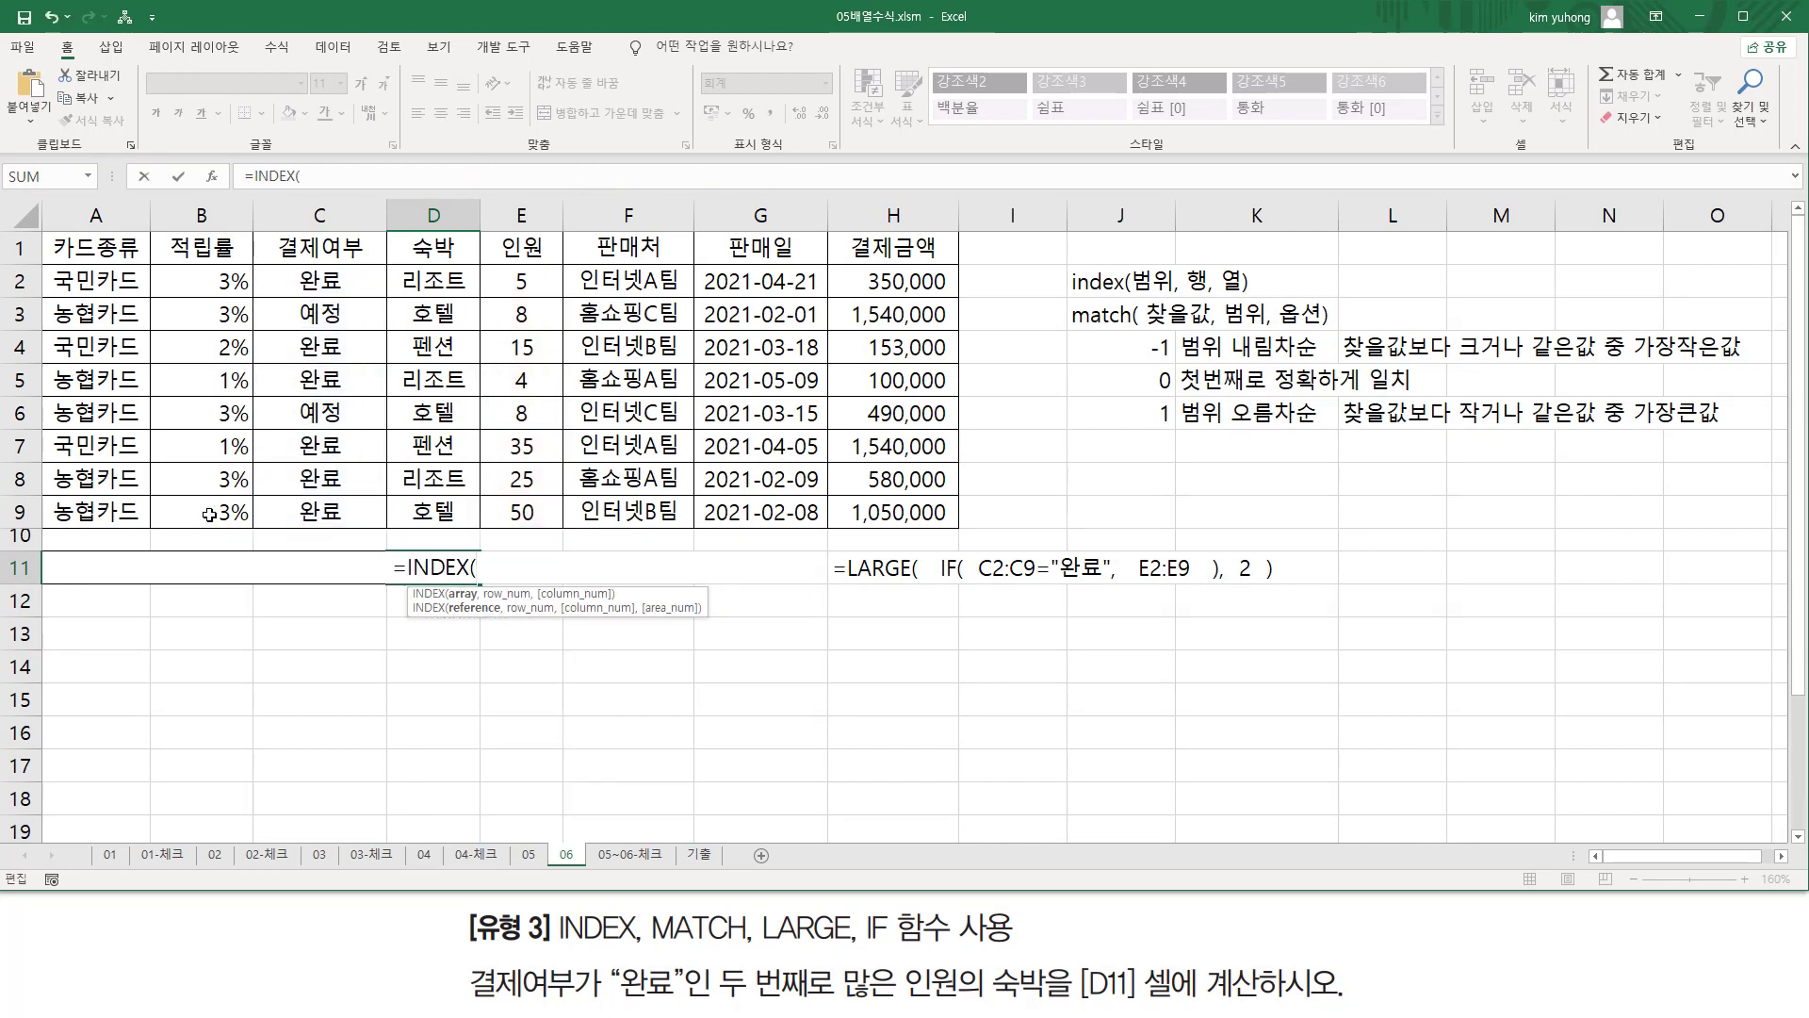
left_click_drag(439, 280, 428, 514)
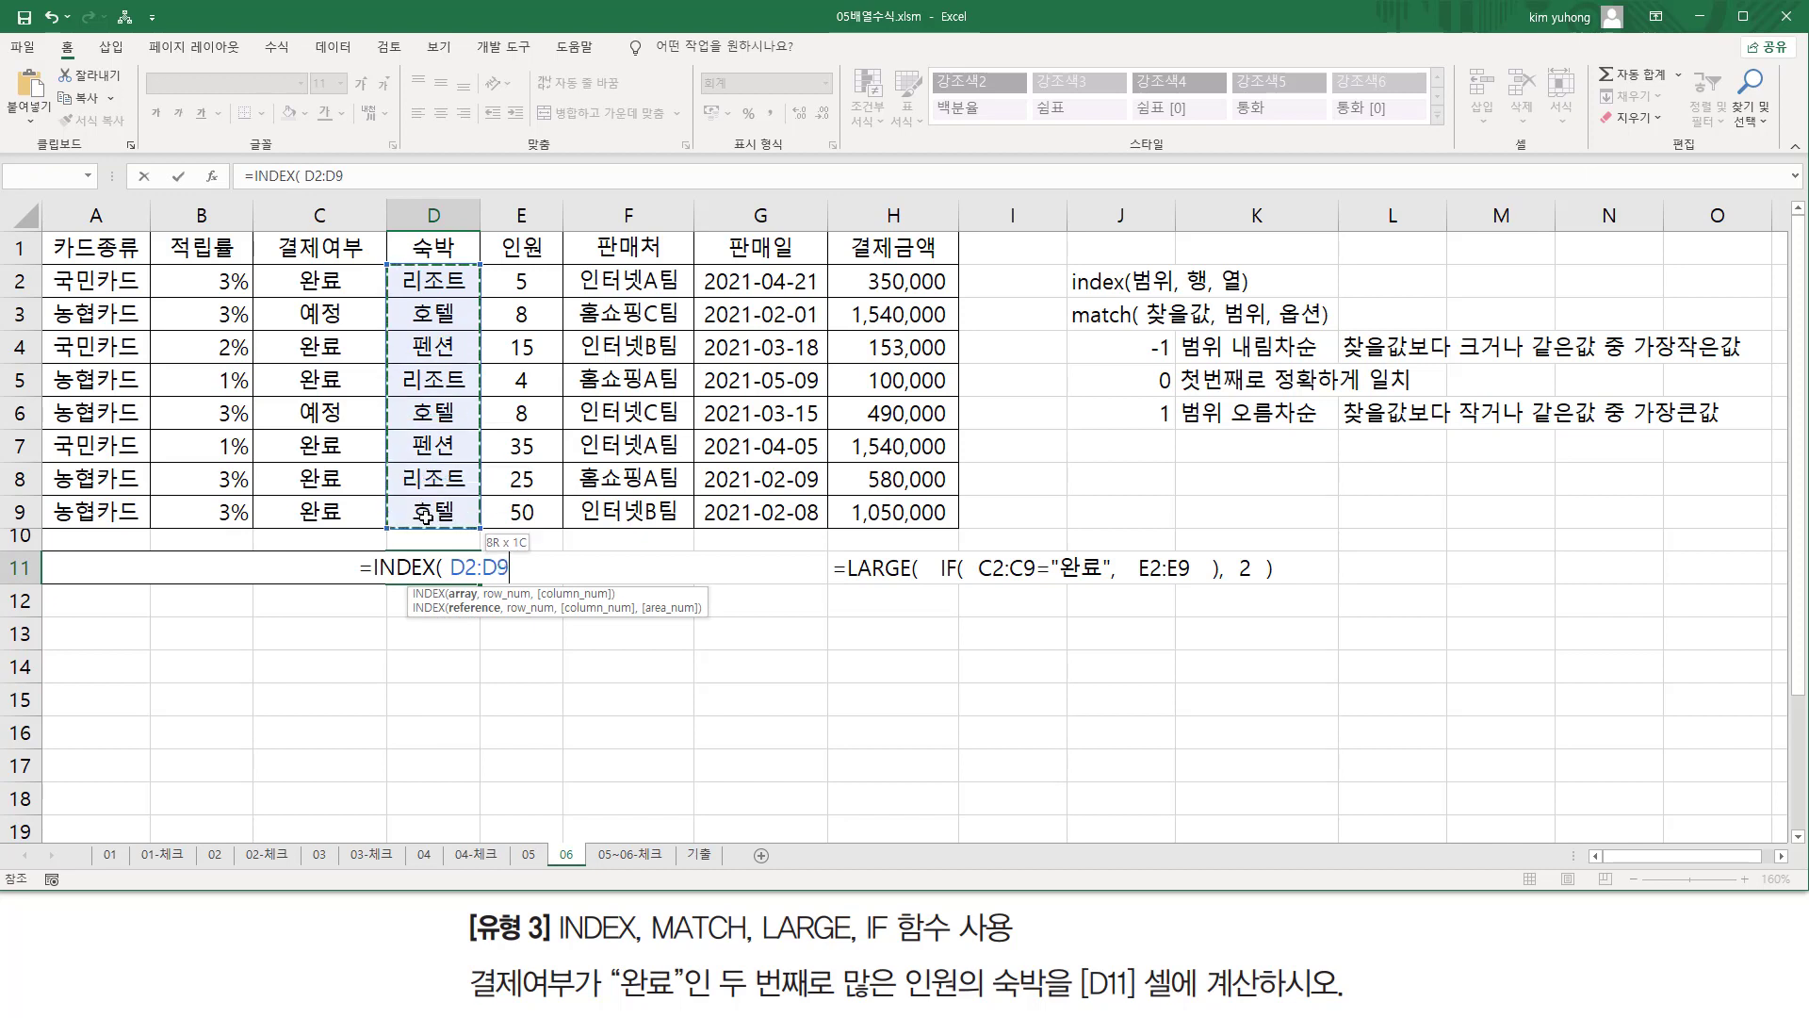
type(",")
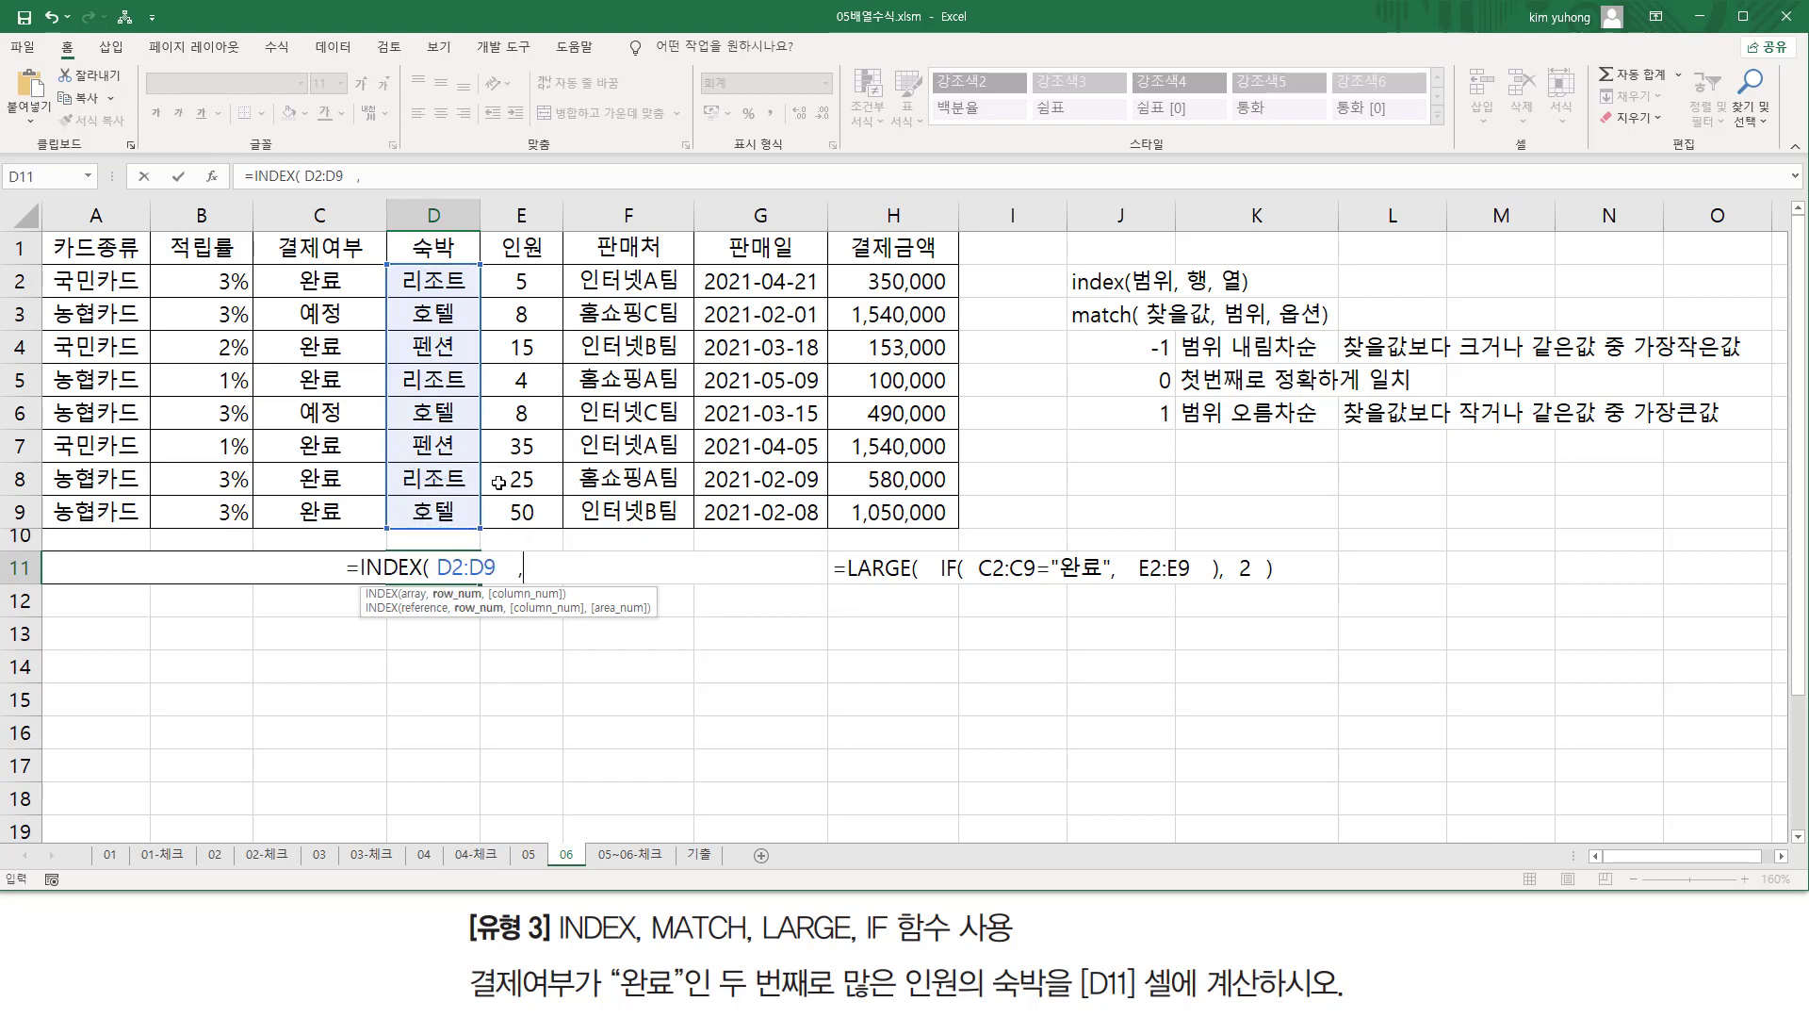
key("ctrl+v")
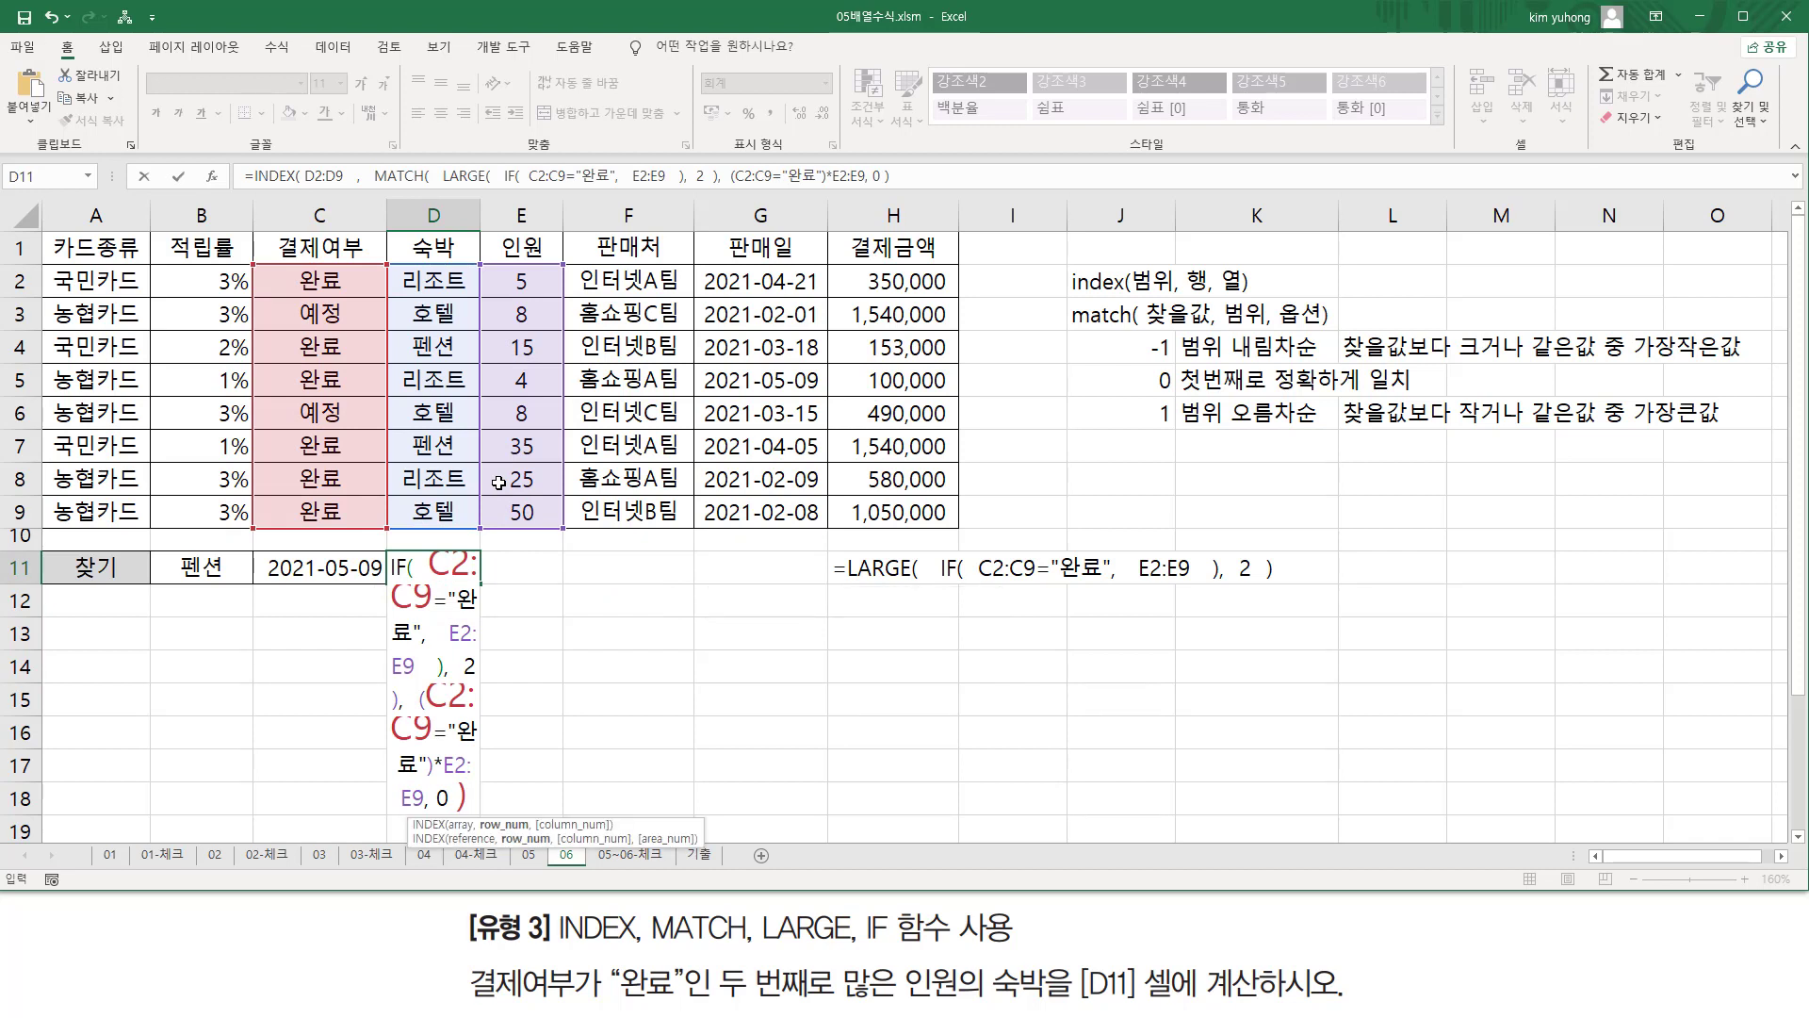
type(")")
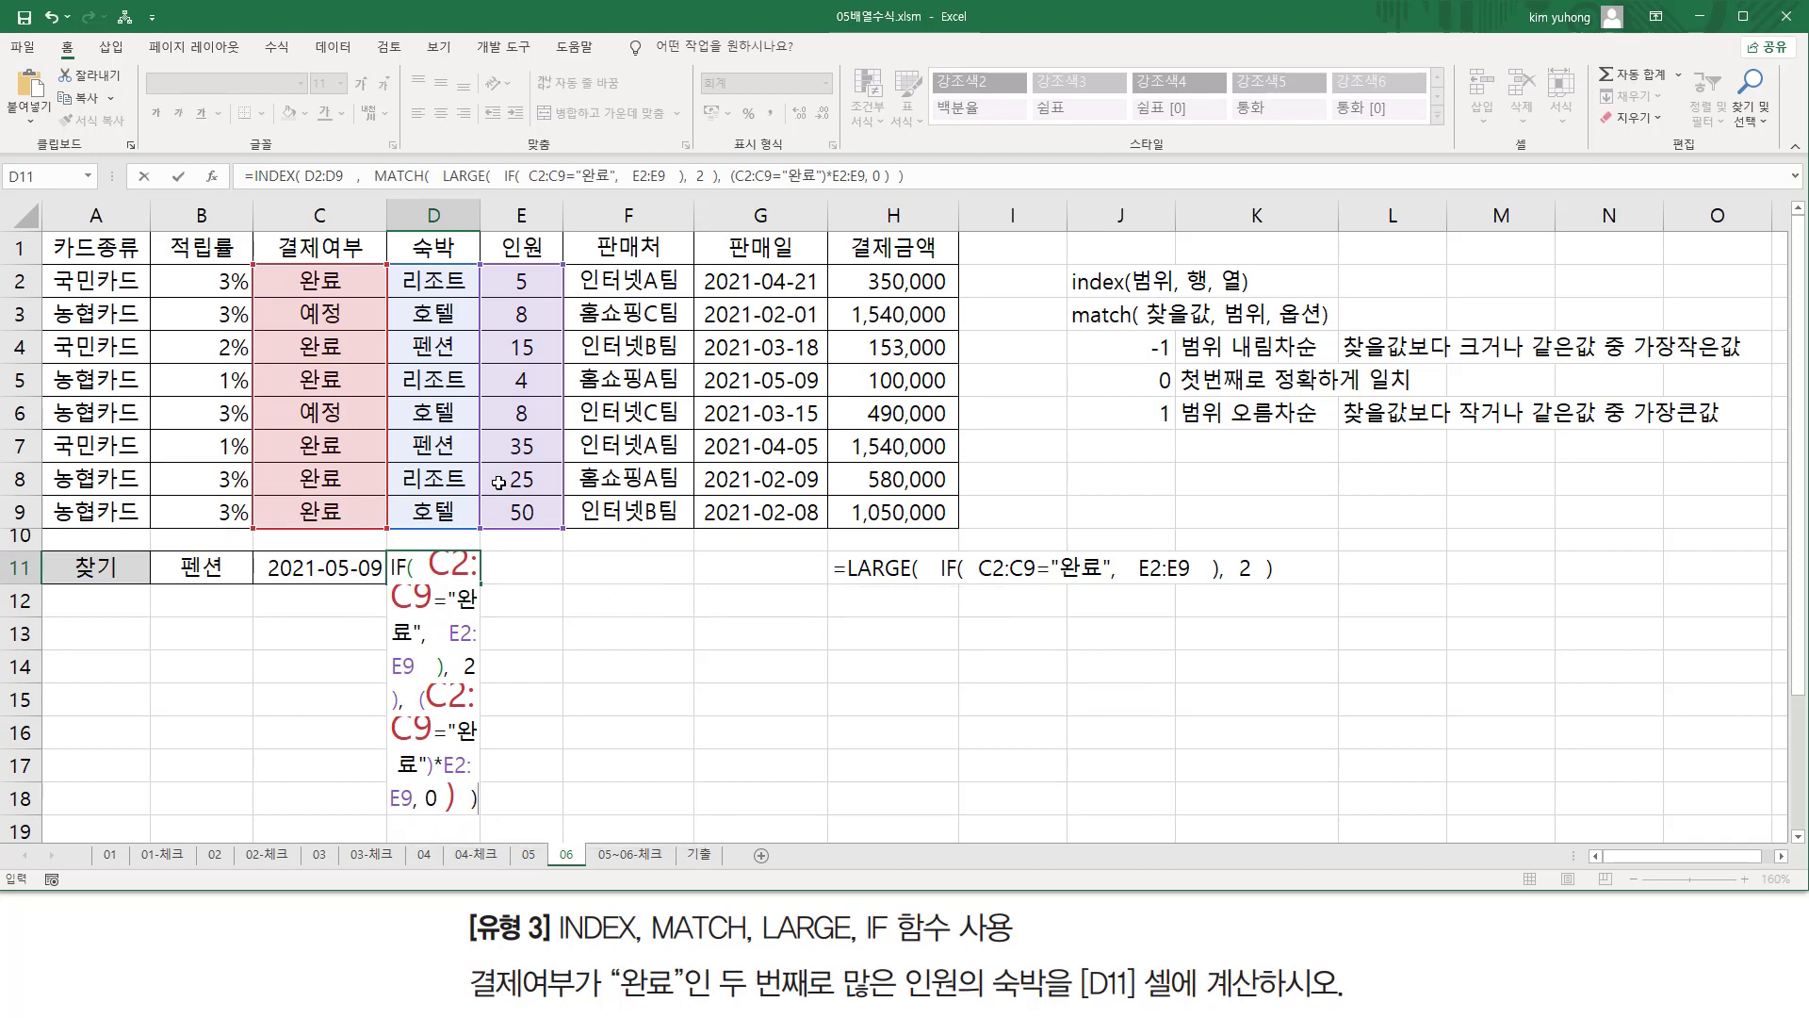
key("ctrl+shift+Return")
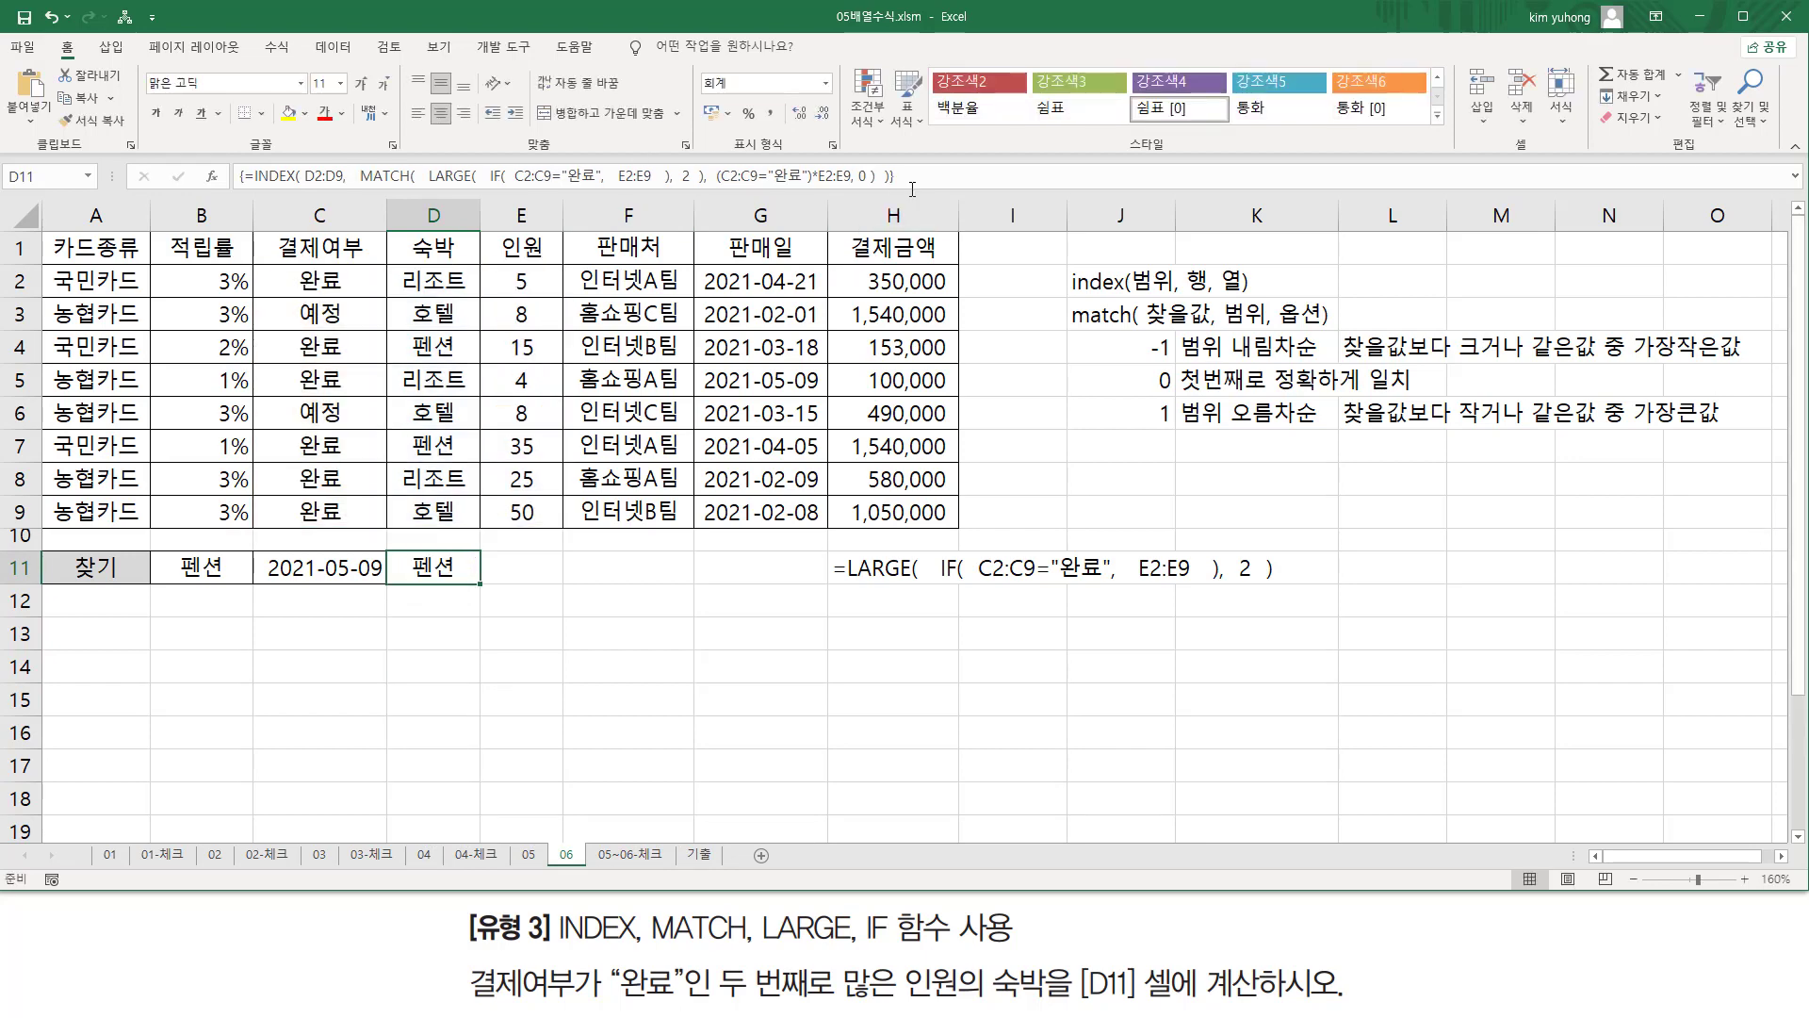
Replace the text in H11 with a text copy of D11's full INDEX formula, leaving D11 unedited
key("F2")
key("ctrl+a")
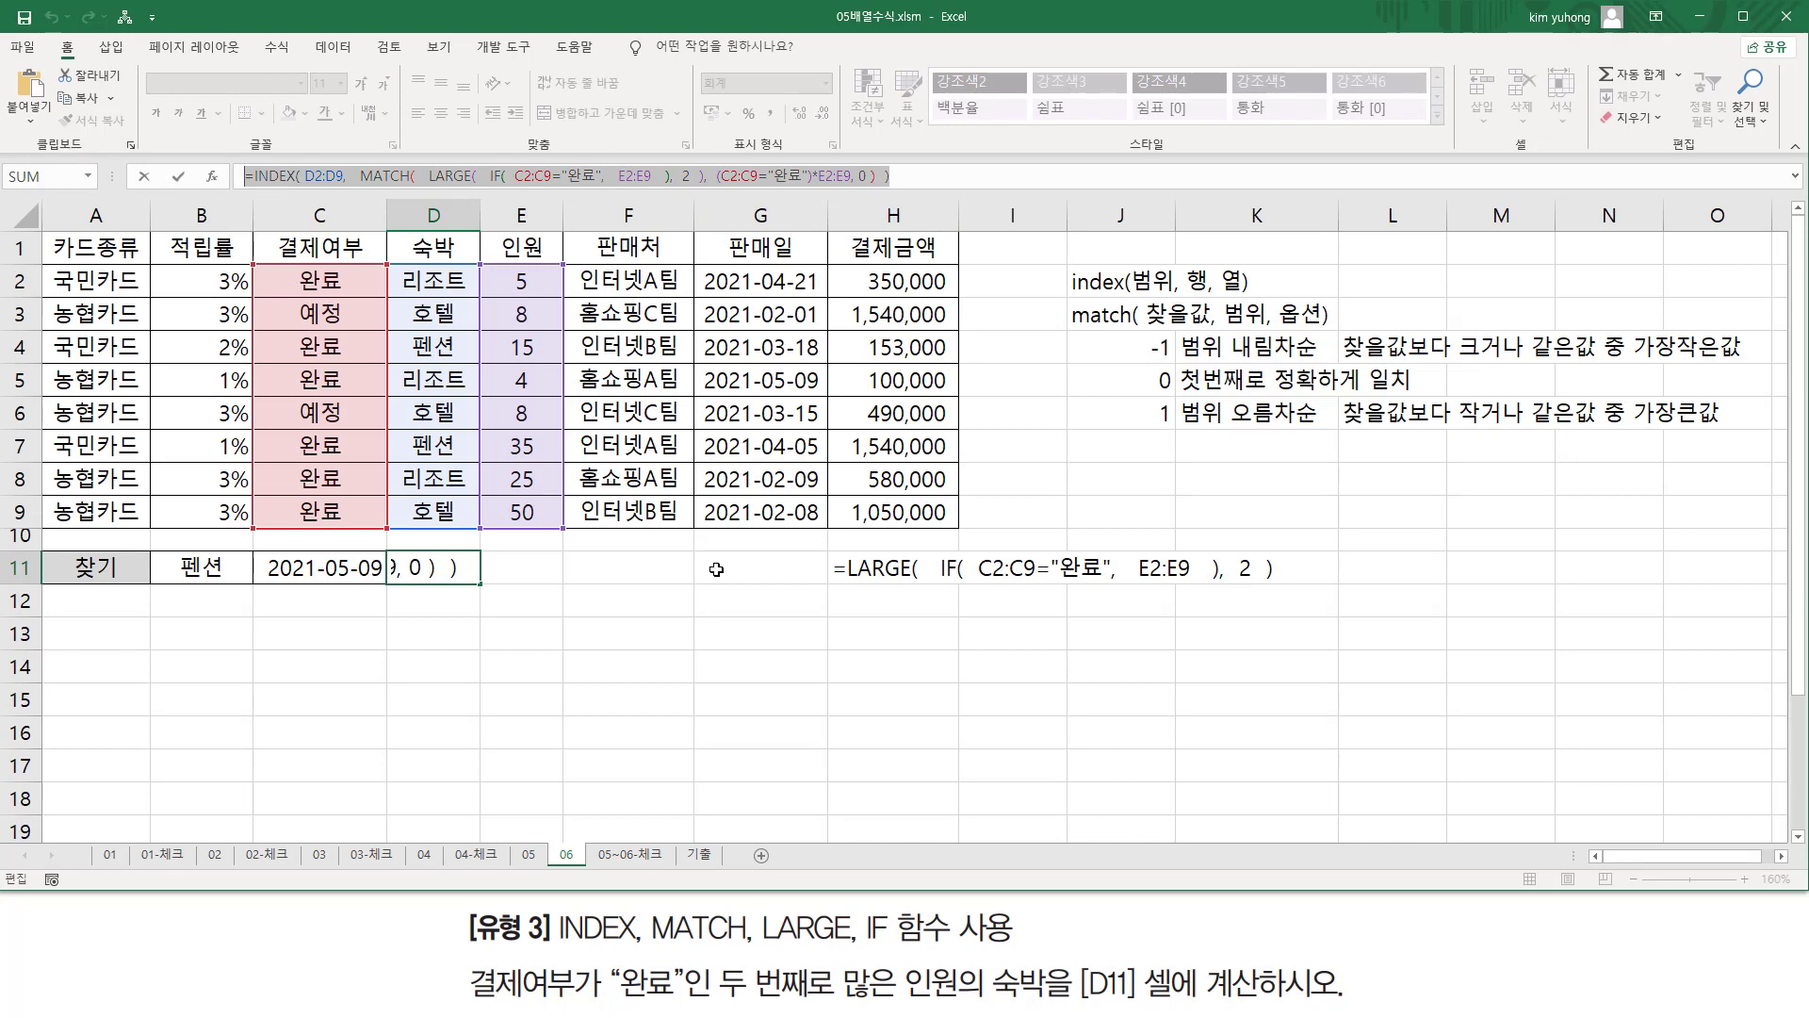
key("Escape")
left_click(888, 566)
key("BackSpace")
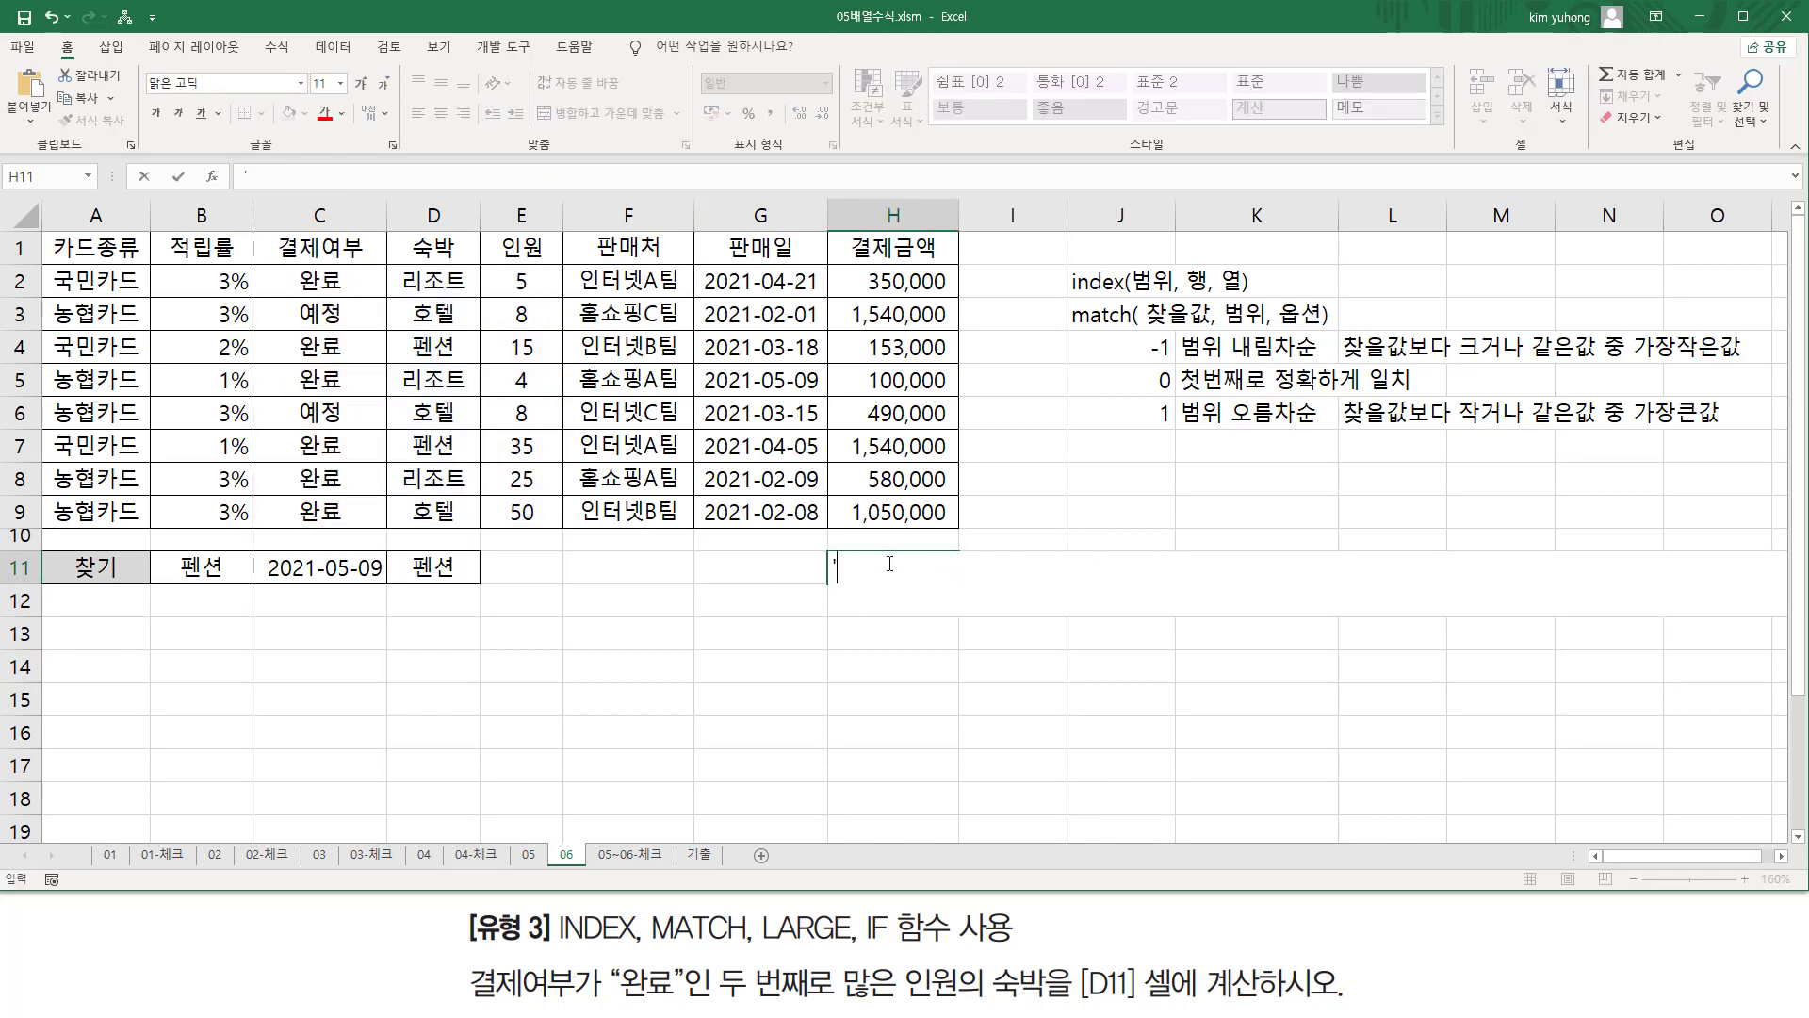
key("ctrl+v")
key("Return")
Move the formula text from H11 to C14 and color it red
left_click(898, 564)
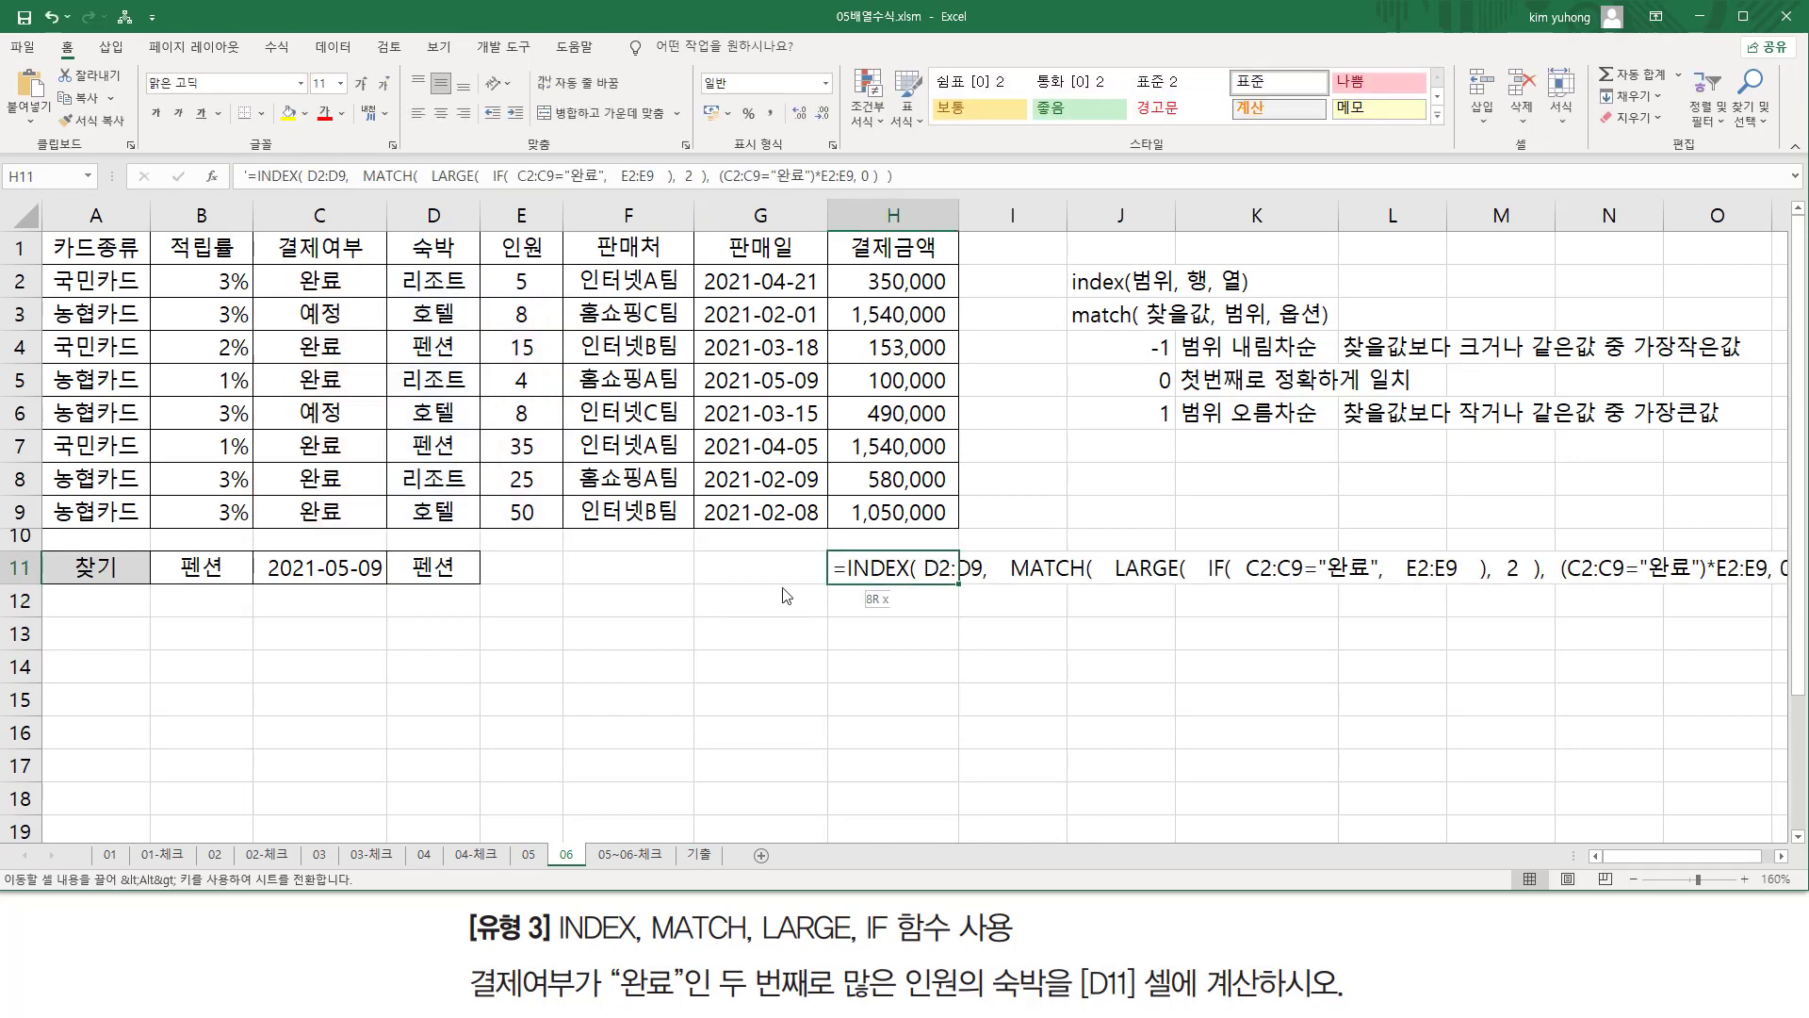
left_click_drag(875, 584, 301, 681)
left_click(831, 744)
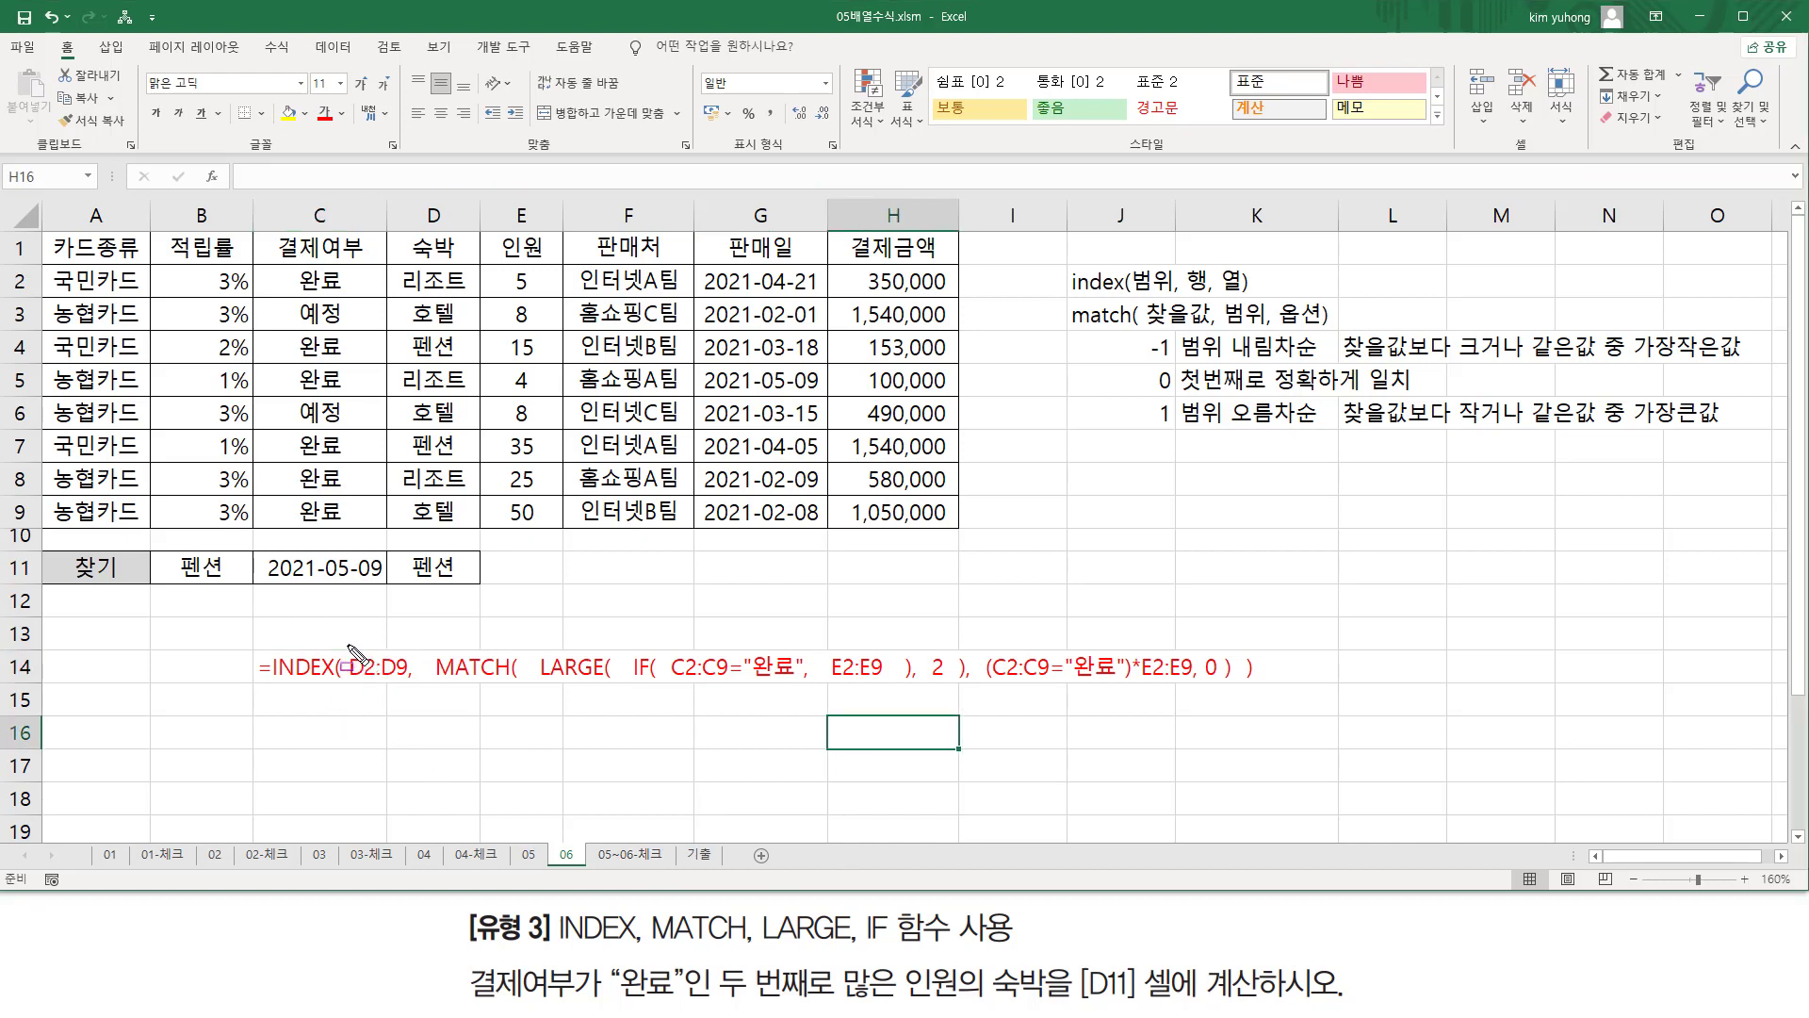
Examine the C14 formula's D2:D9 array and MATCH row argument against the 숙박 column, including MATCH's lookup value, lookup array and match type
mouse_move(348, 644)
left_mouse_down()
mouse_move(408, 687)
mouse_move(1233, 685)
mouse_move(1238, 649)
left_mouse_up()
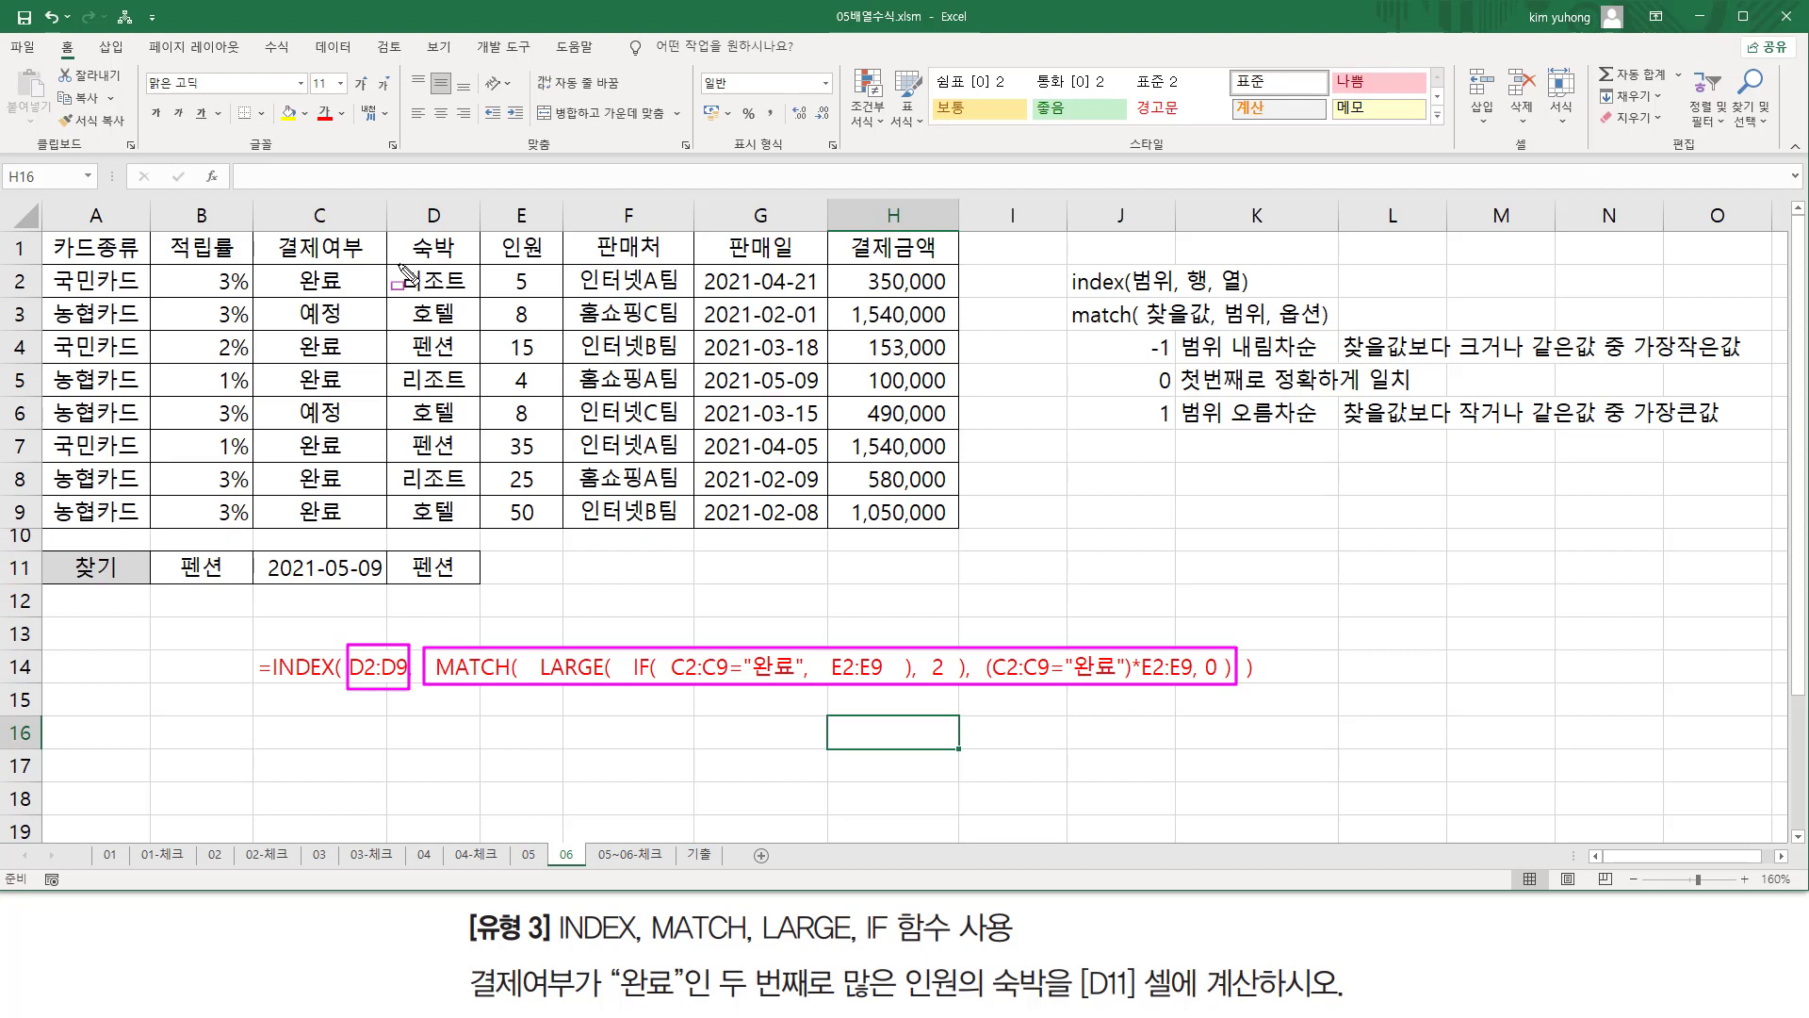
mouse_move(400, 269)
left_mouse_down()
mouse_move(474, 424)
mouse_move(400, 263)
left_mouse_up()
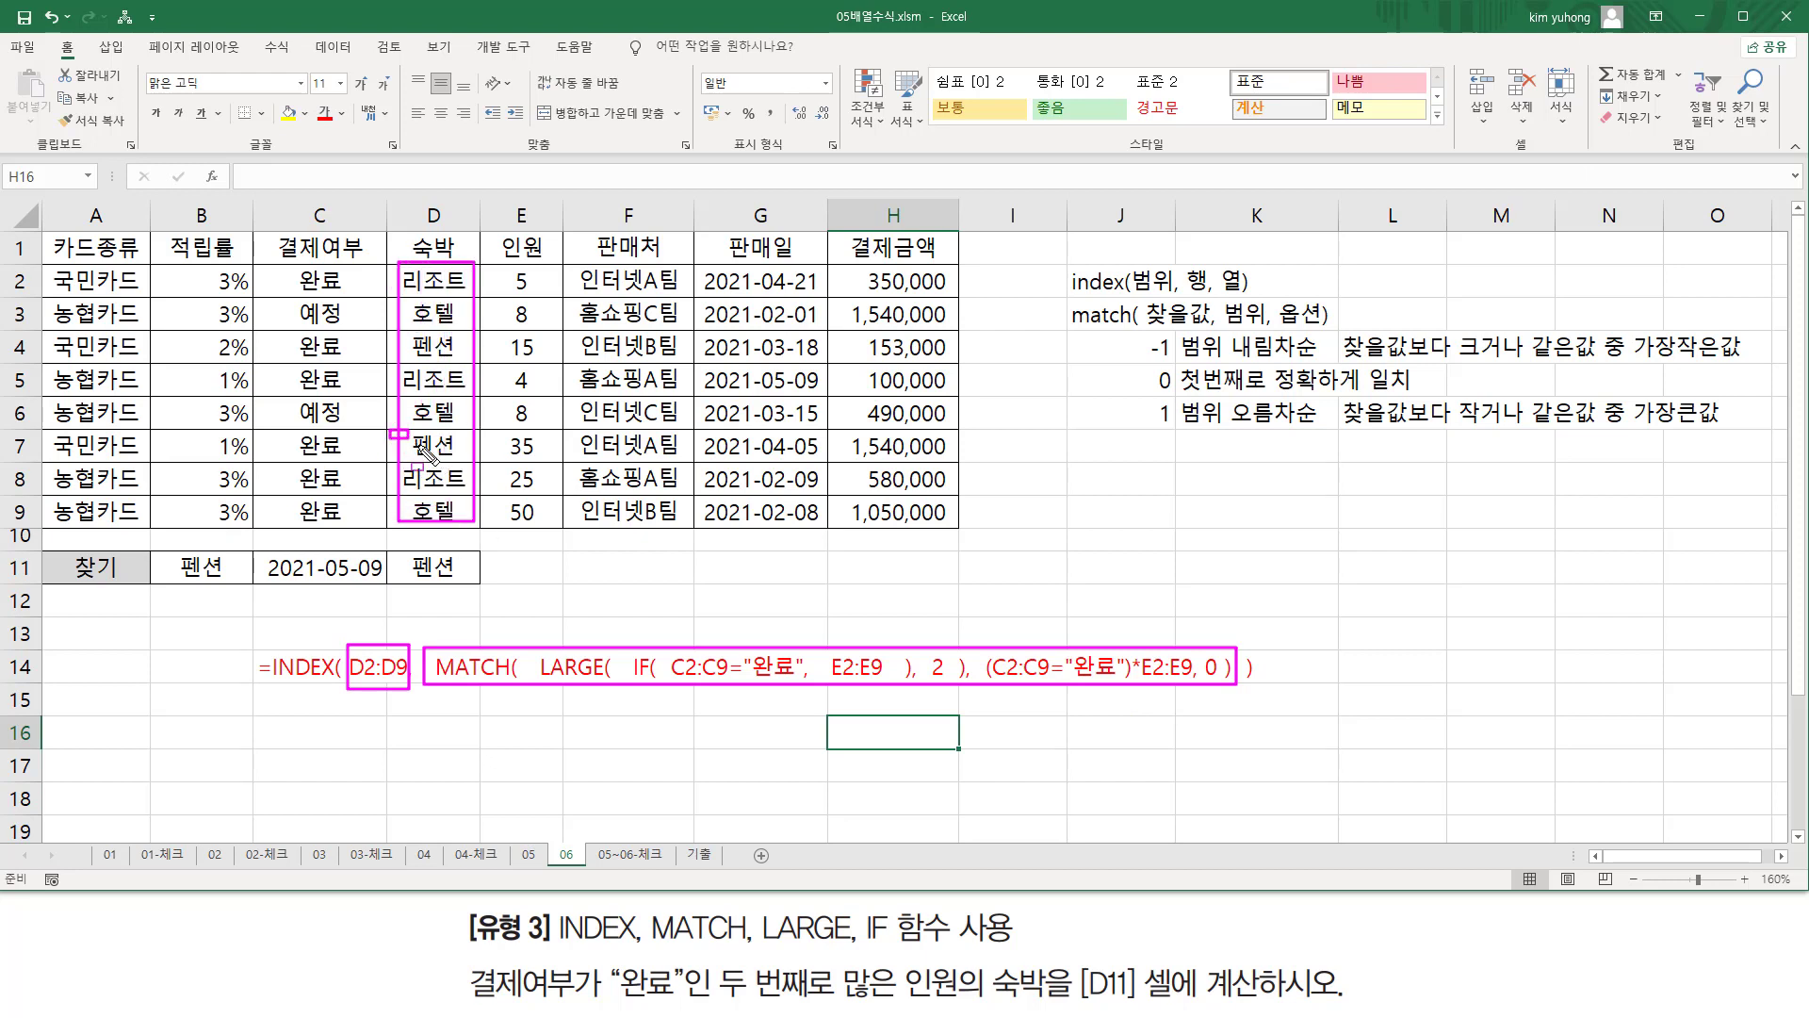
left_click_drag(423, 448, 486, 455)
left_click_drag(407, 579, 456, 580)
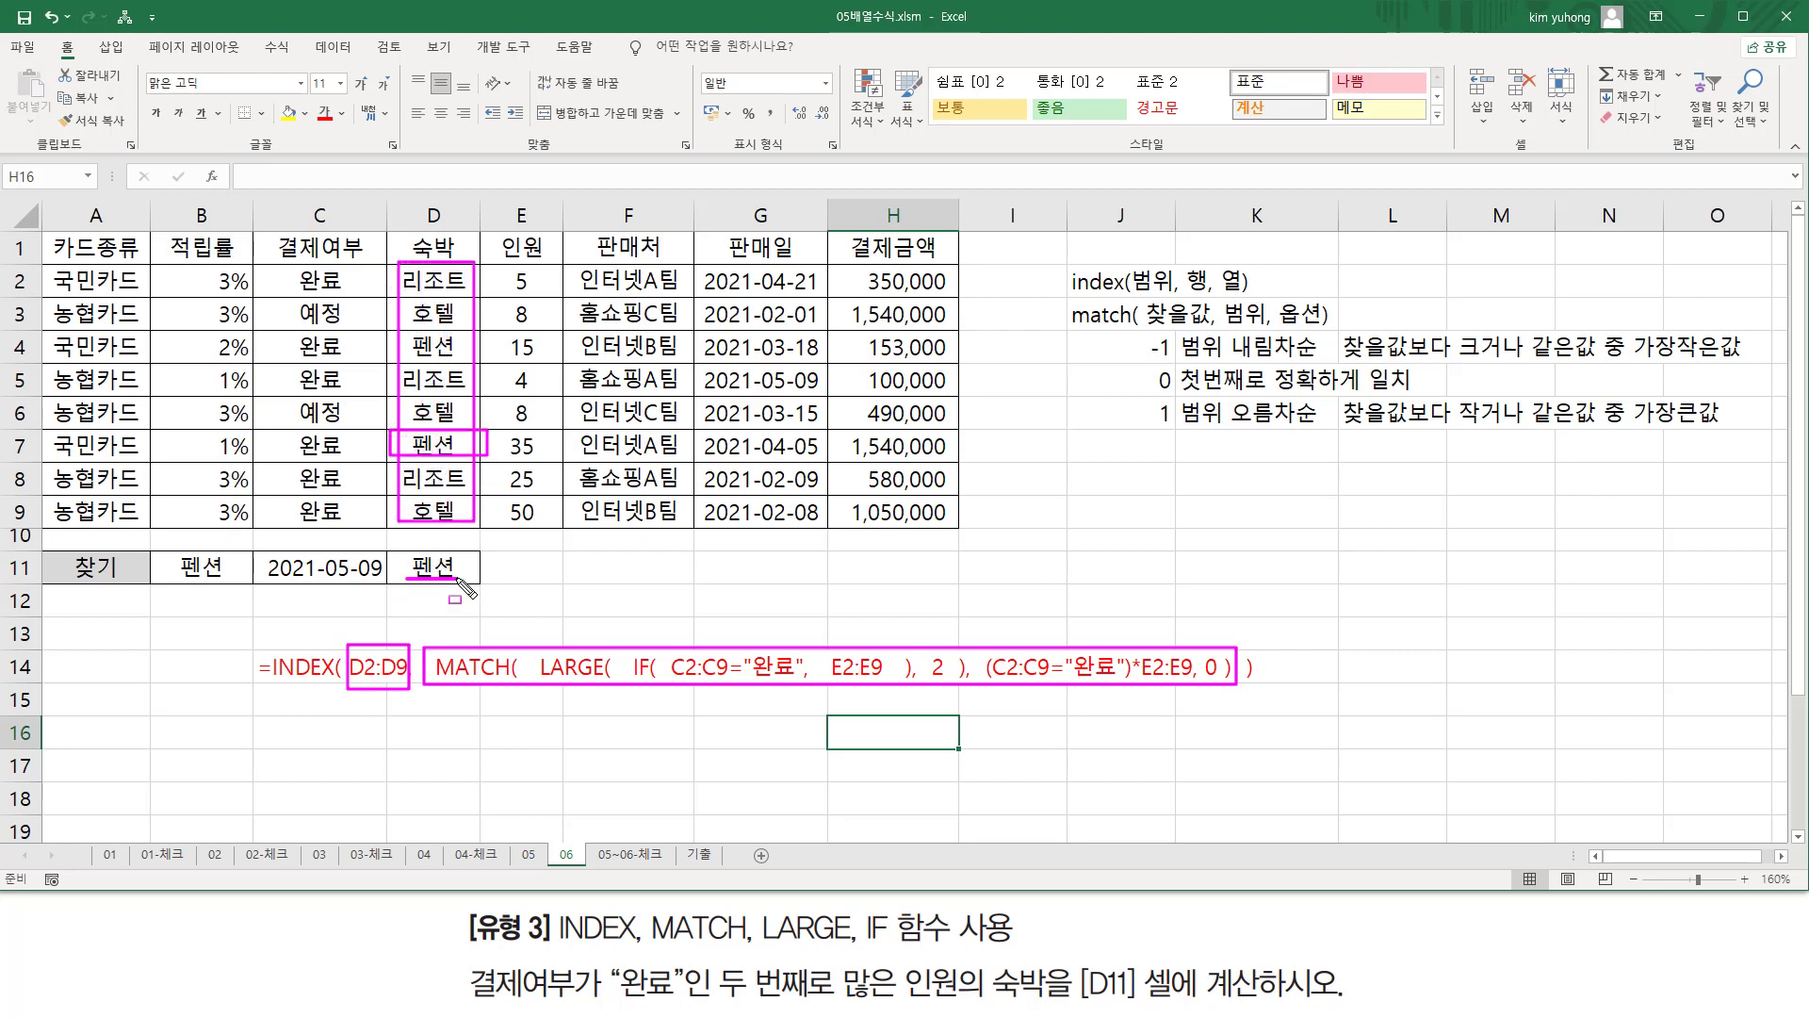
key("Escape")
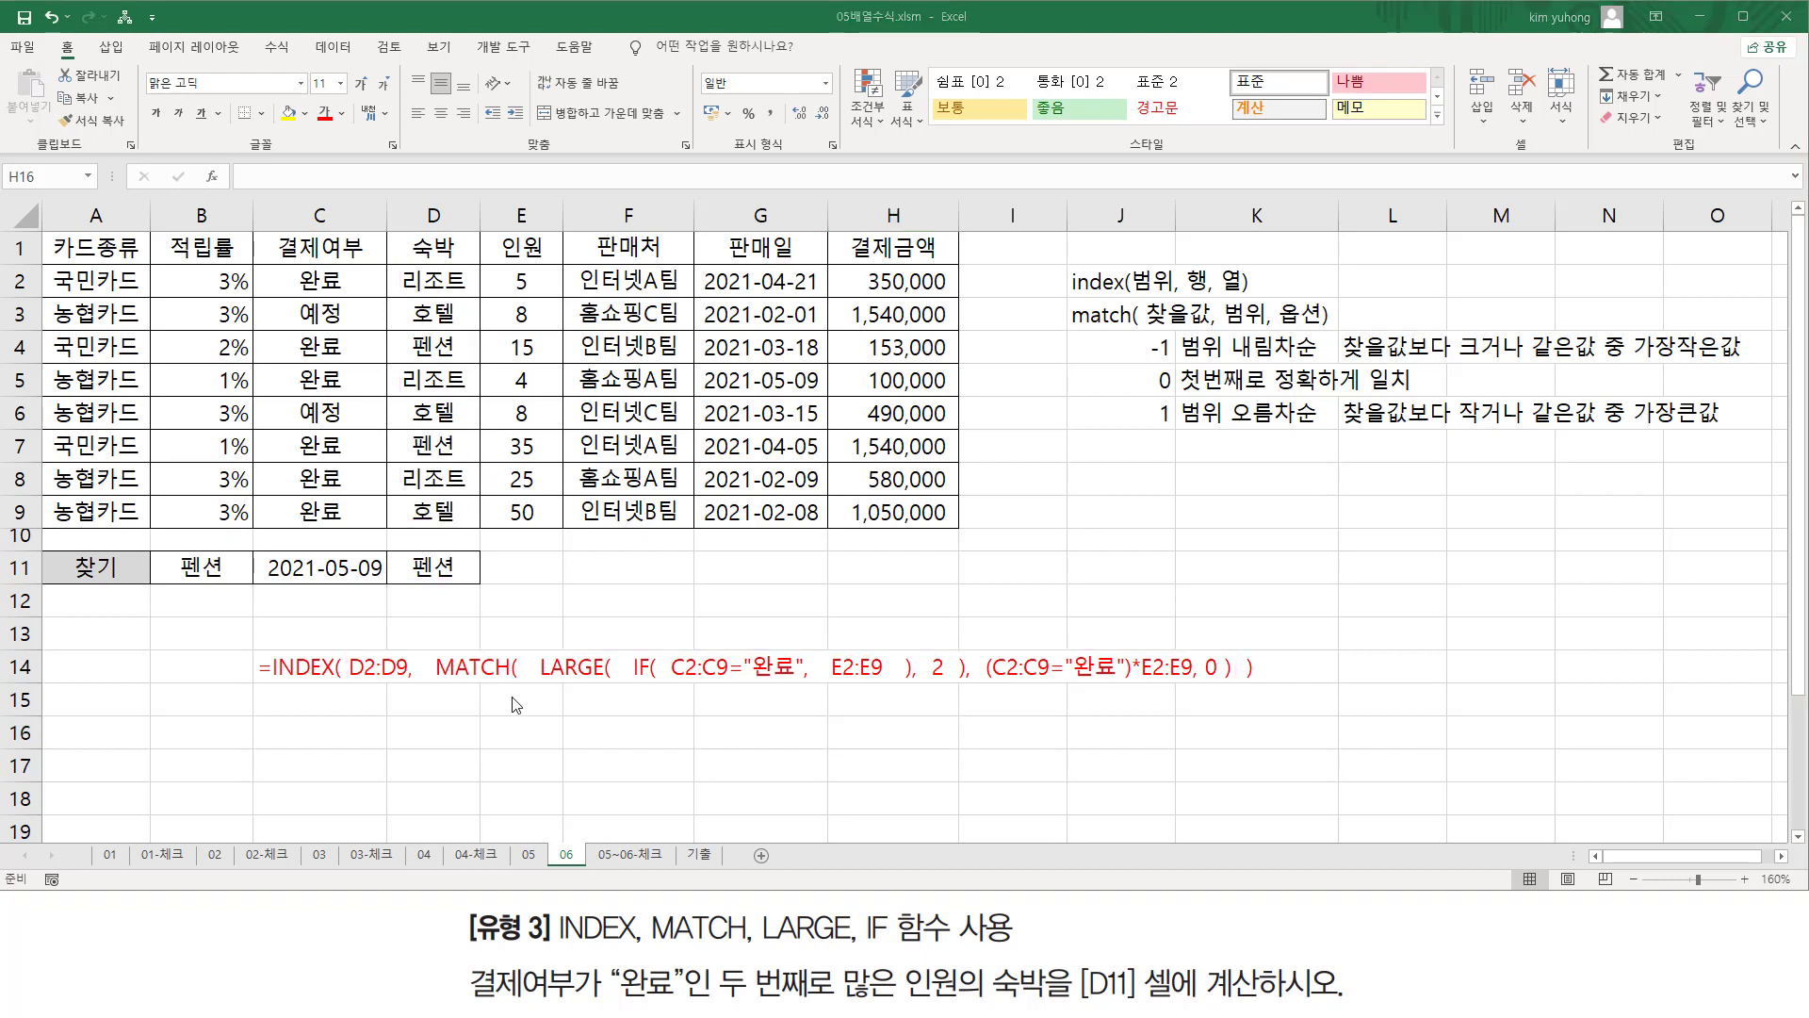
mouse_move(534, 637)
left_mouse_down()
mouse_move(537, 714)
mouse_move(981, 686)
mouse_move(1222, 704)
left_mouse_up()
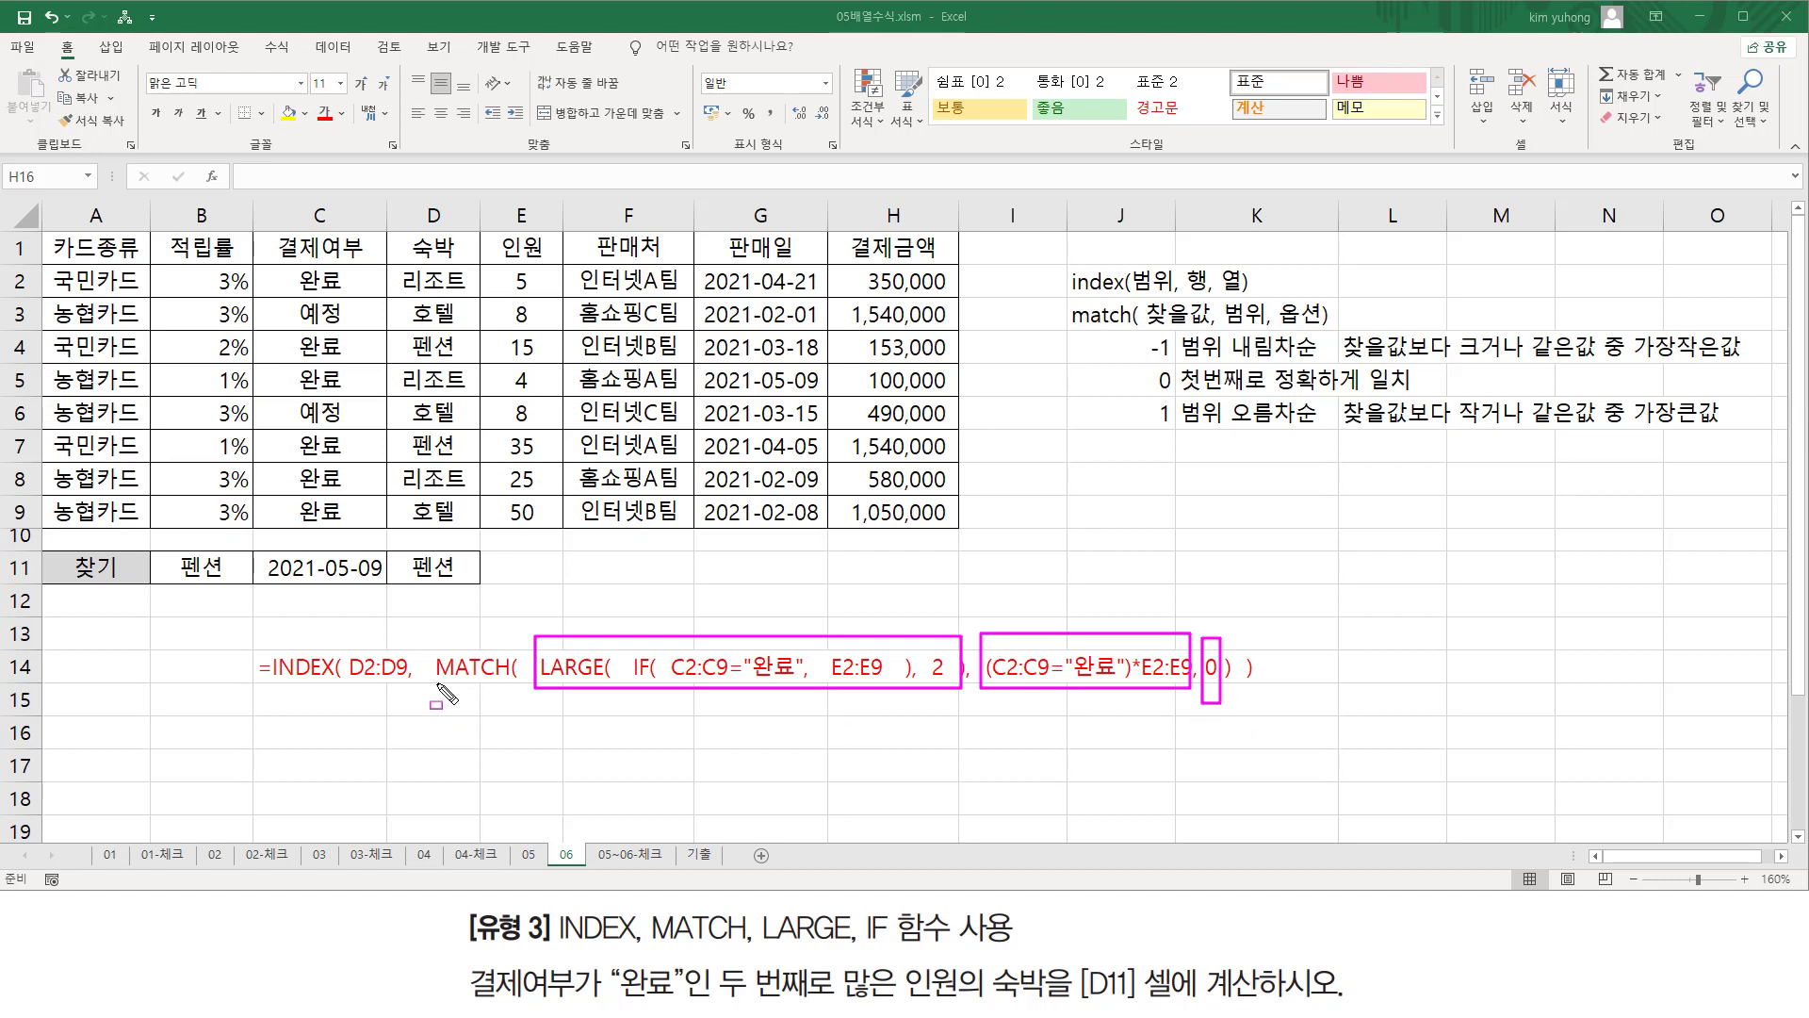
left_click_drag(438, 685, 513, 685)
key("Escape")
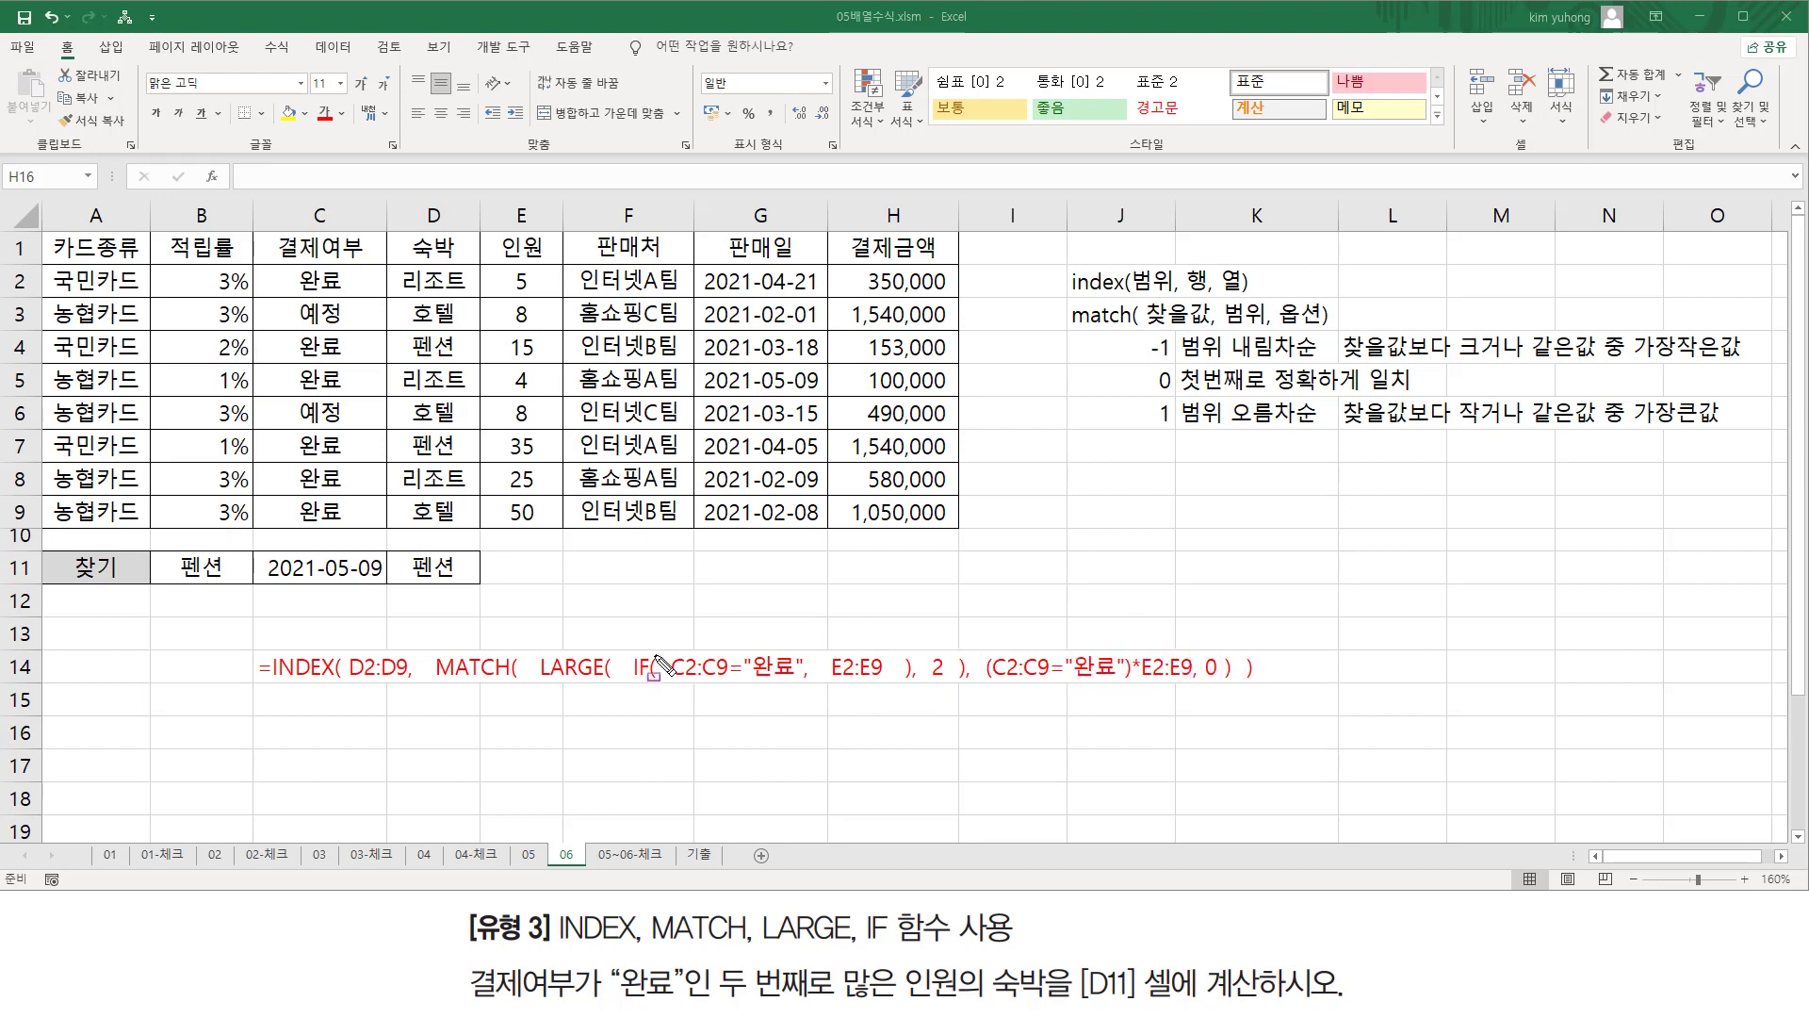
Compare the comma-separated IF condition in LARGE with the multiplied (C2:C9="완료")*E2:E9 condition in MATCH within the C14 formula
left_click_drag(663, 680, 884, 680)
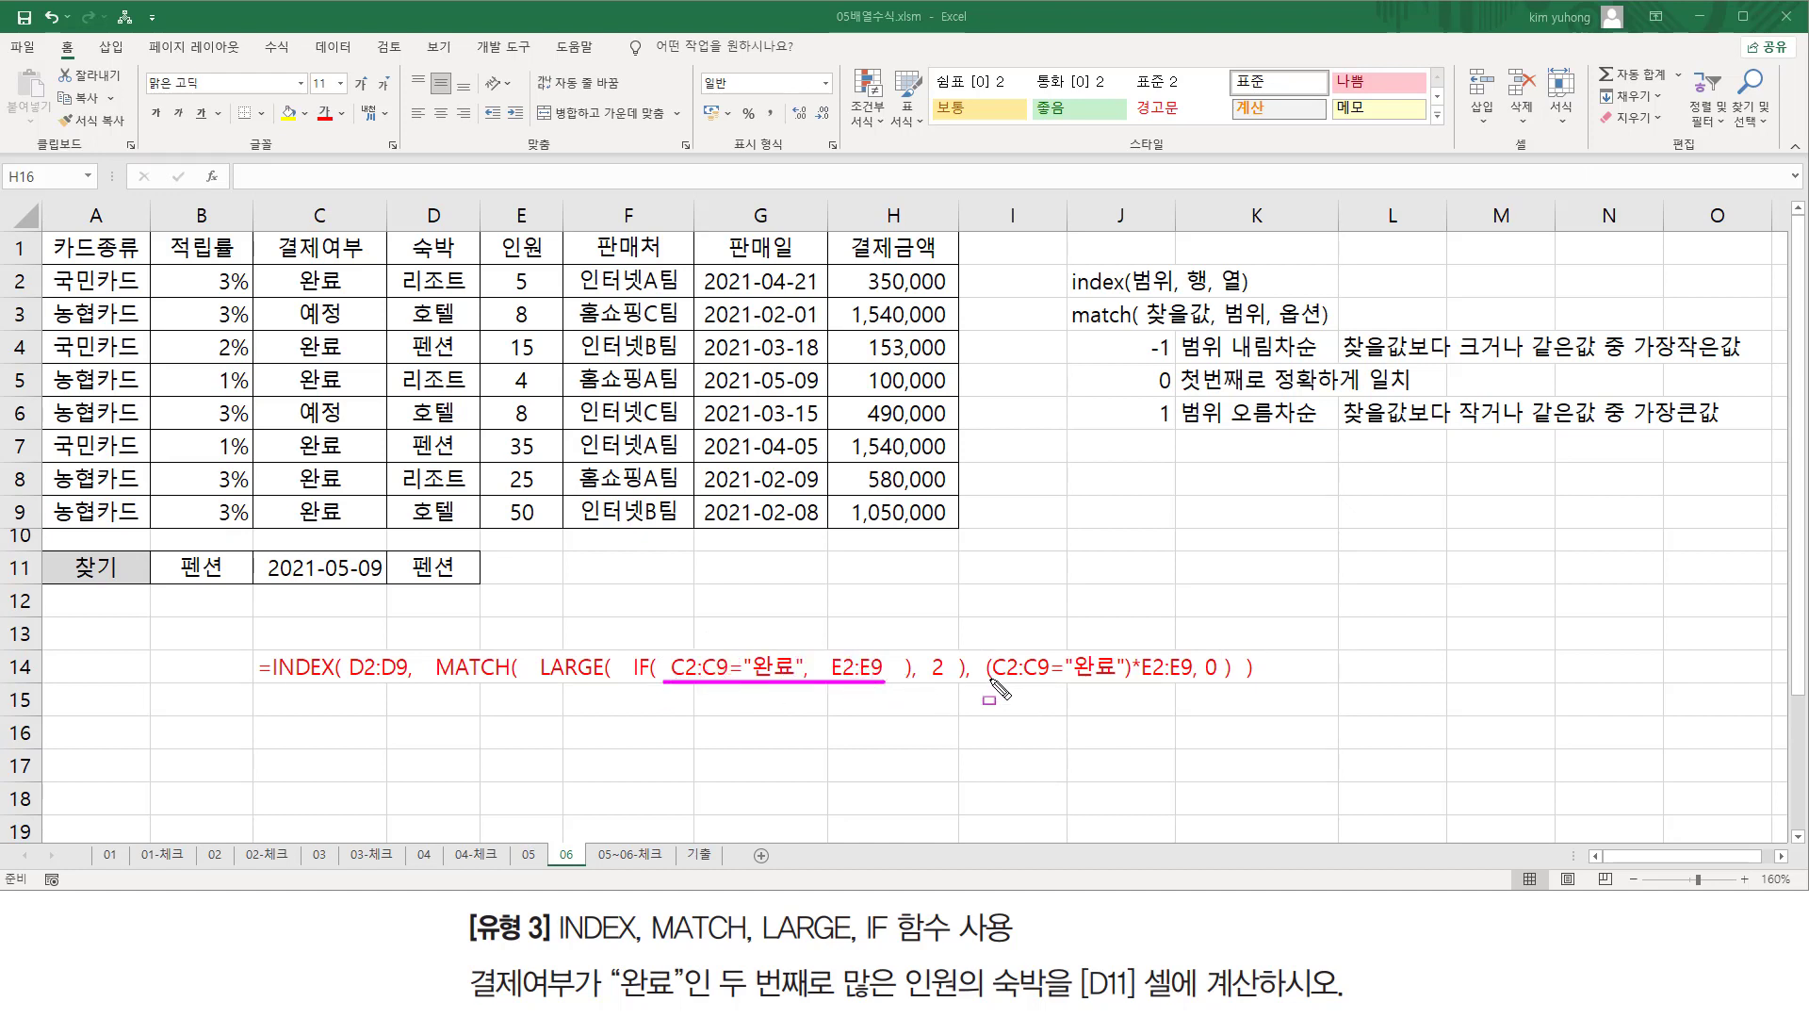
left_click_drag(984, 681, 1193, 680)
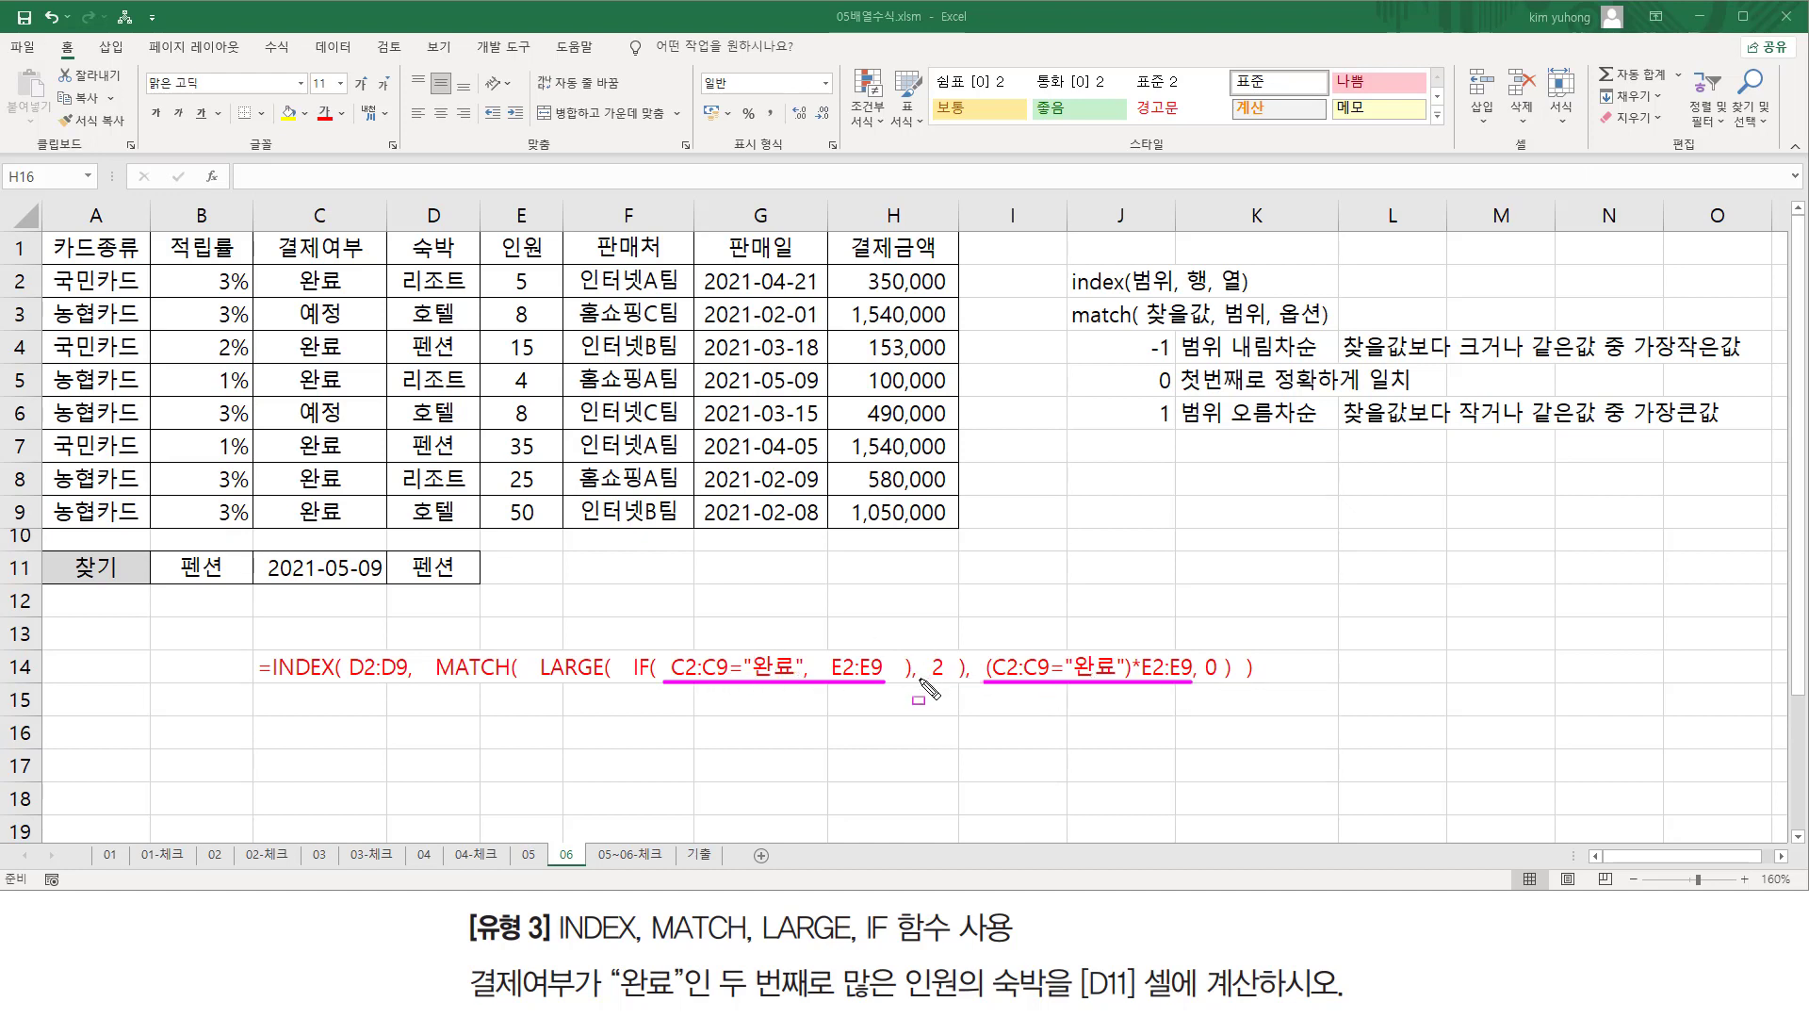
key("Escape")
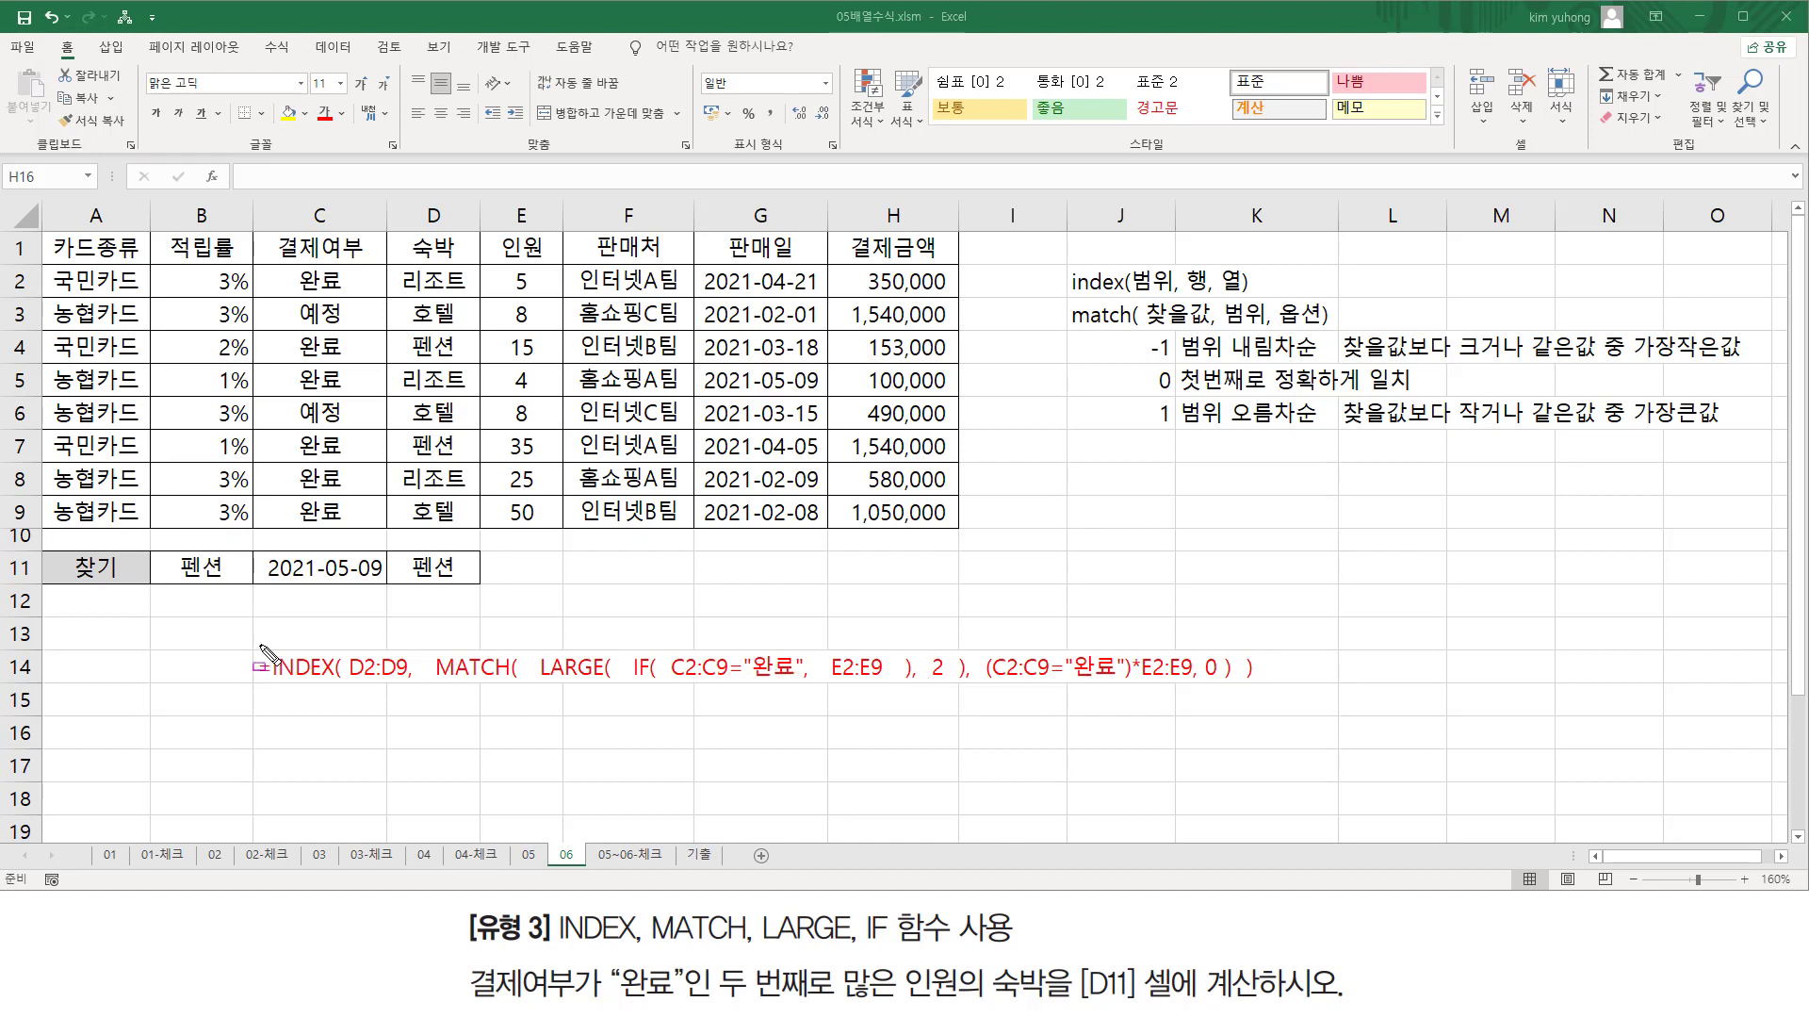
mouse_move(249, 643)
left_mouse_down()
mouse_move(311, 694)
mouse_move(1277, 695)
left_mouse_up()
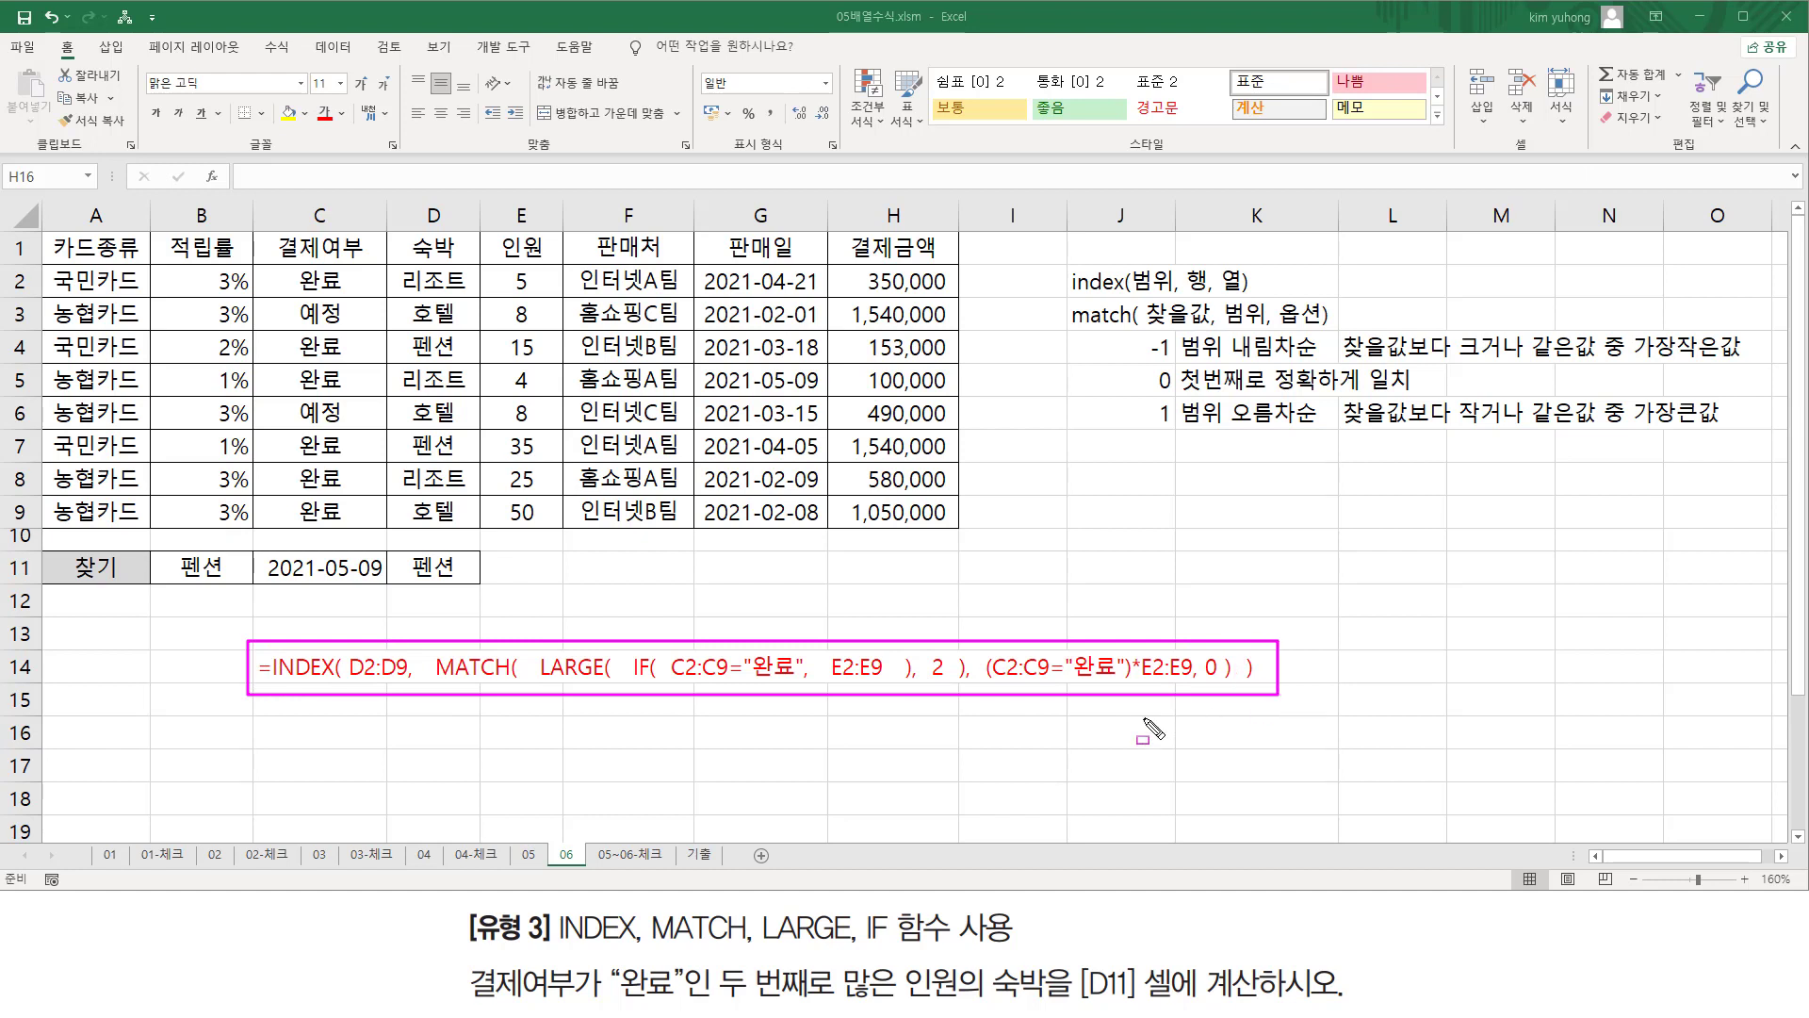
key("Escape")
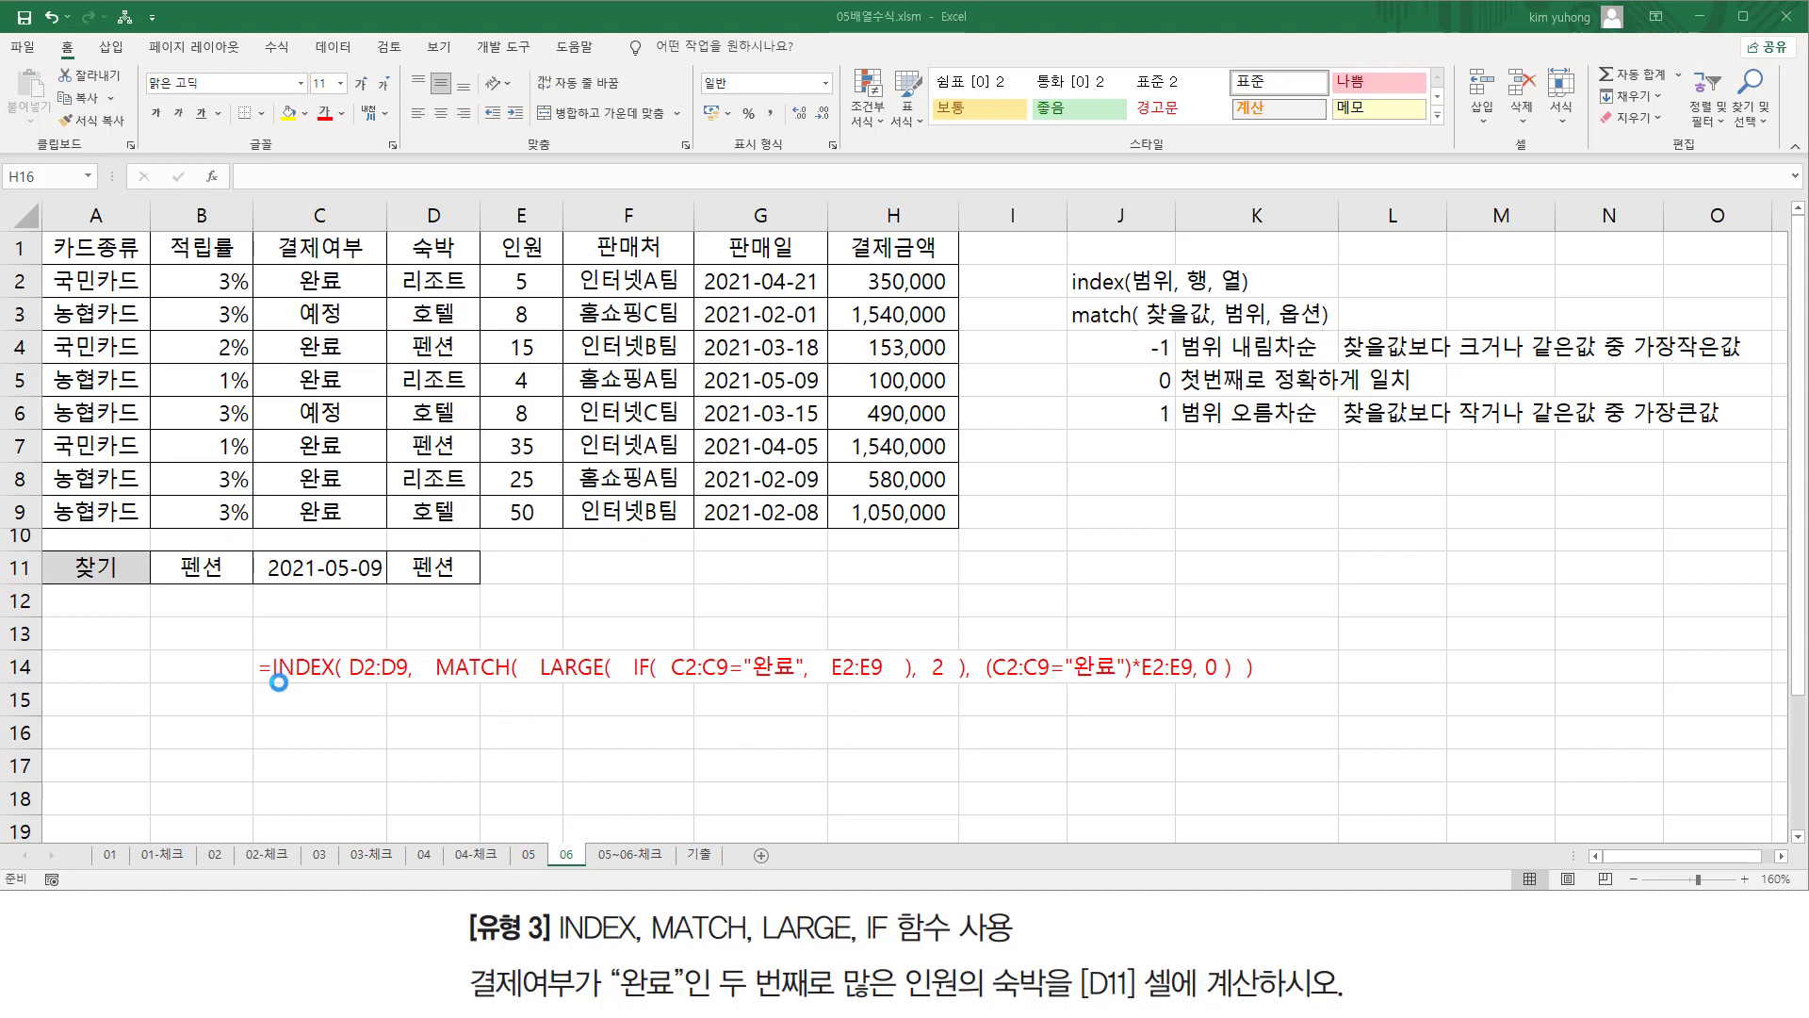
left_click_drag(260, 684, 503, 685)
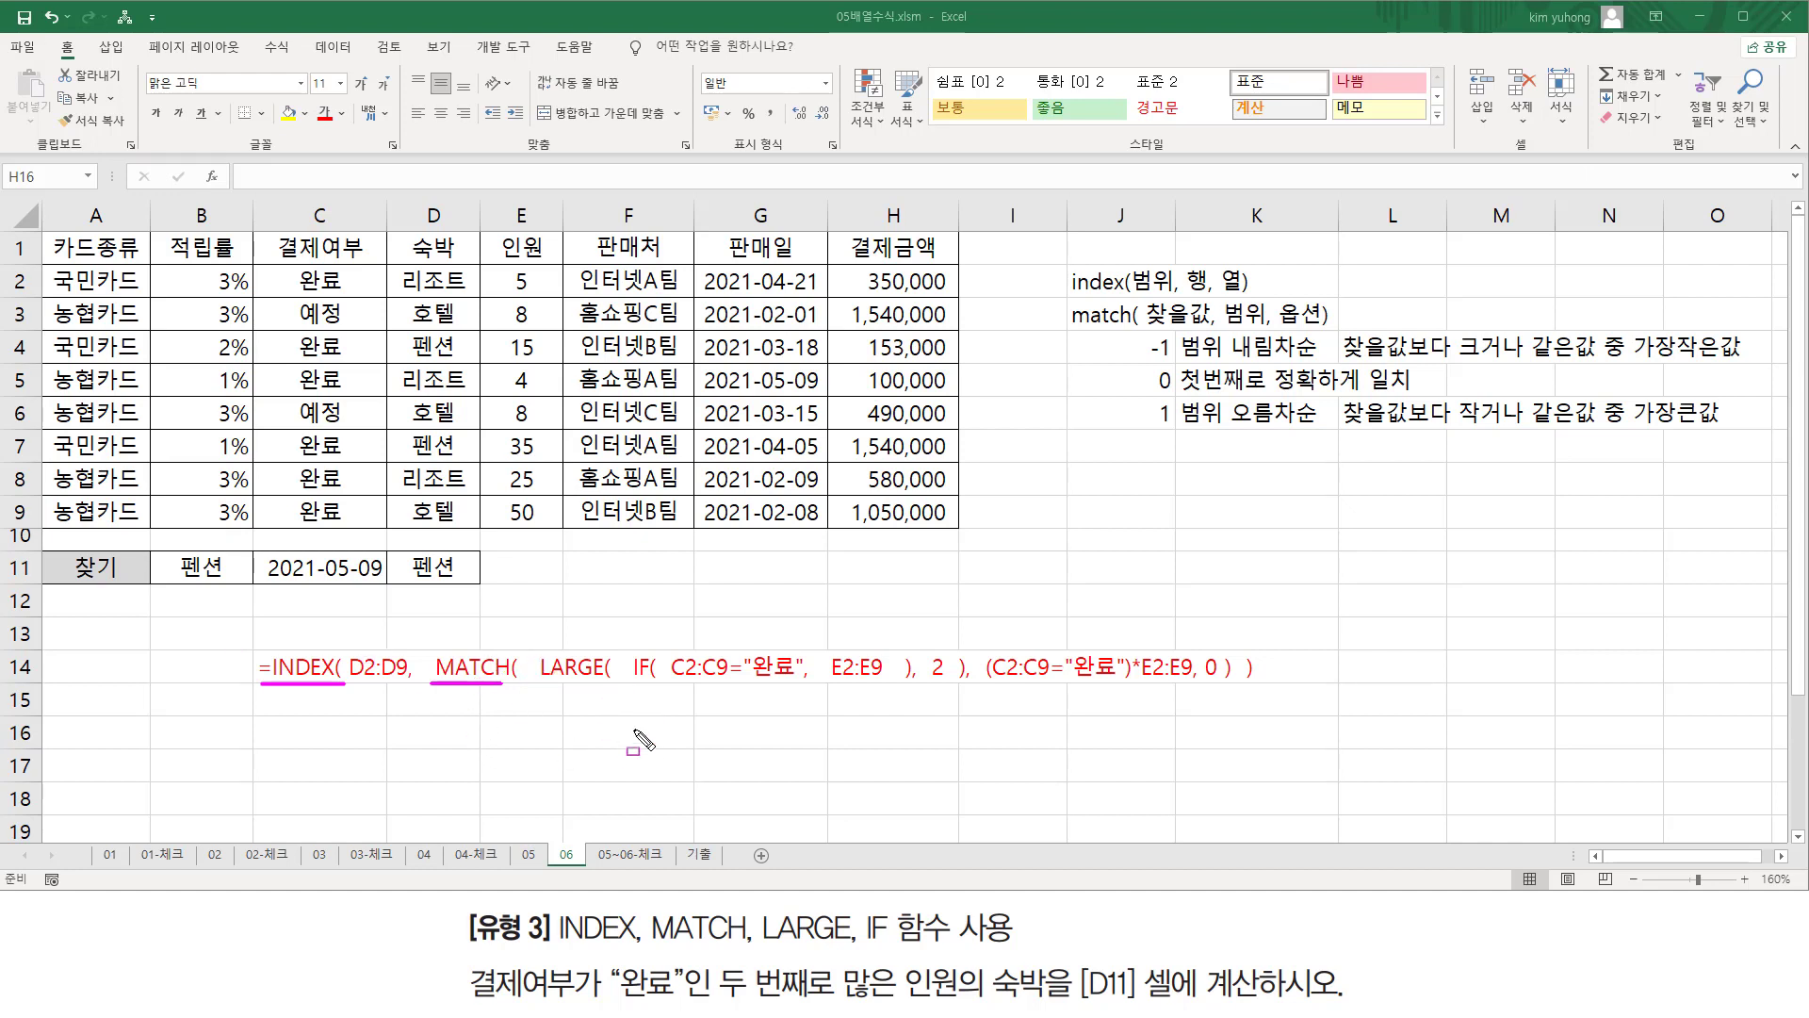
key("Escape")
left_click_drag(650, 680, 1190, 680)
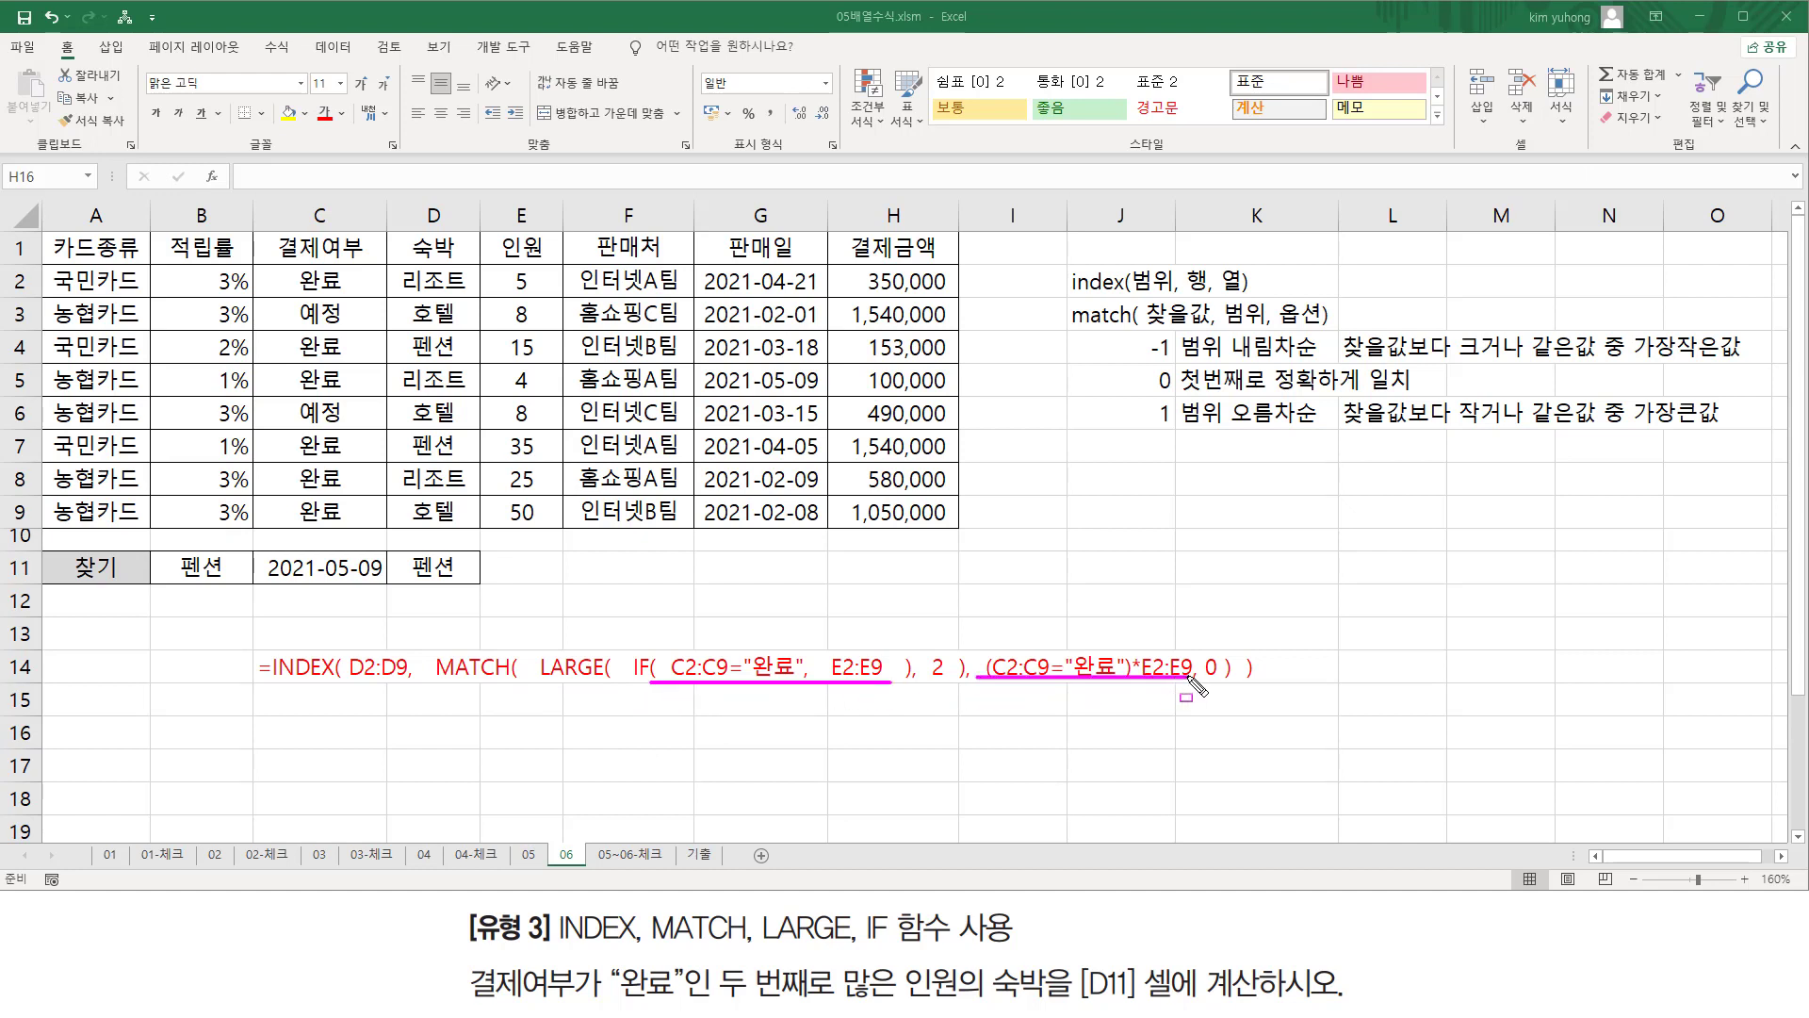